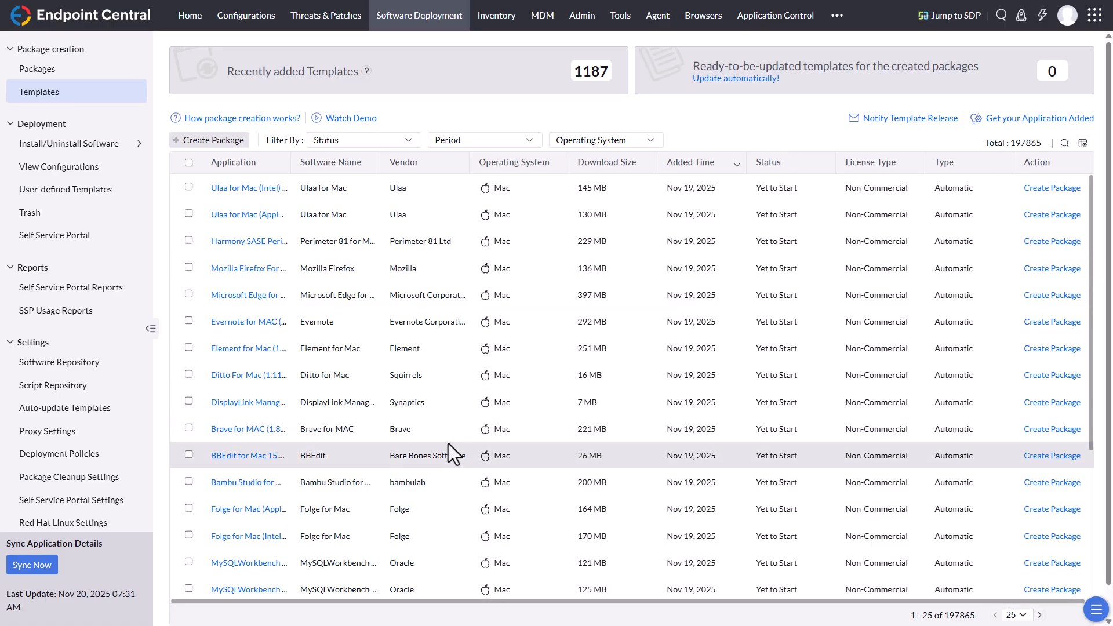
# Browse the software templates, check the operating system filter choices, and sort the list by operating system.
pyautogui.scroll(-4, 448, 444)
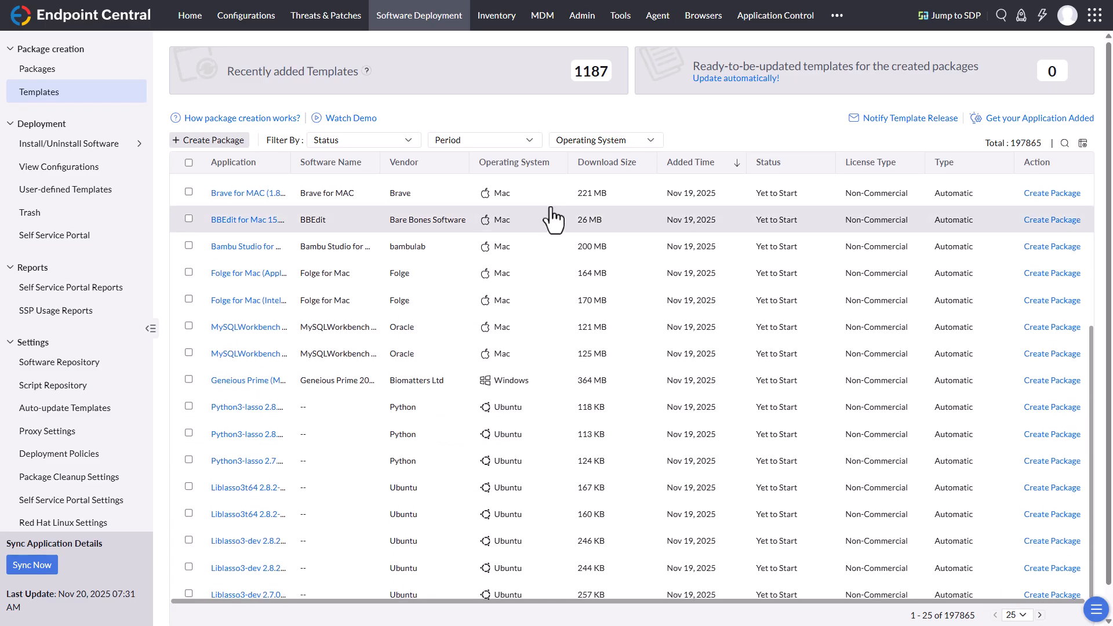
pyautogui.click(590, 141)
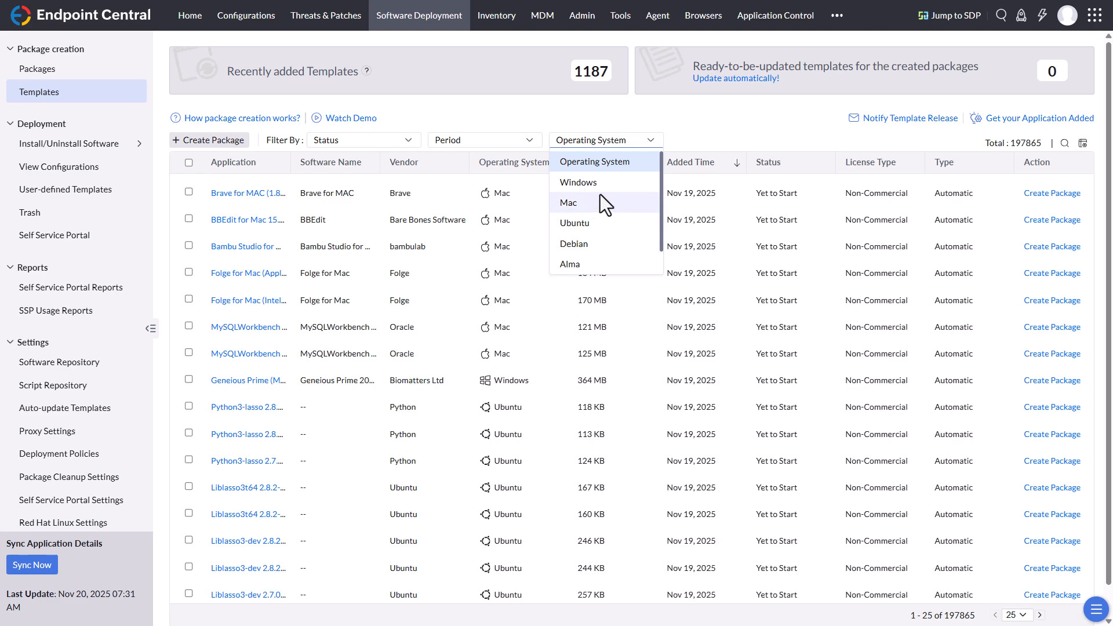
pyautogui.click(693, 130)
pyautogui.scroll(-1, 581, 430)
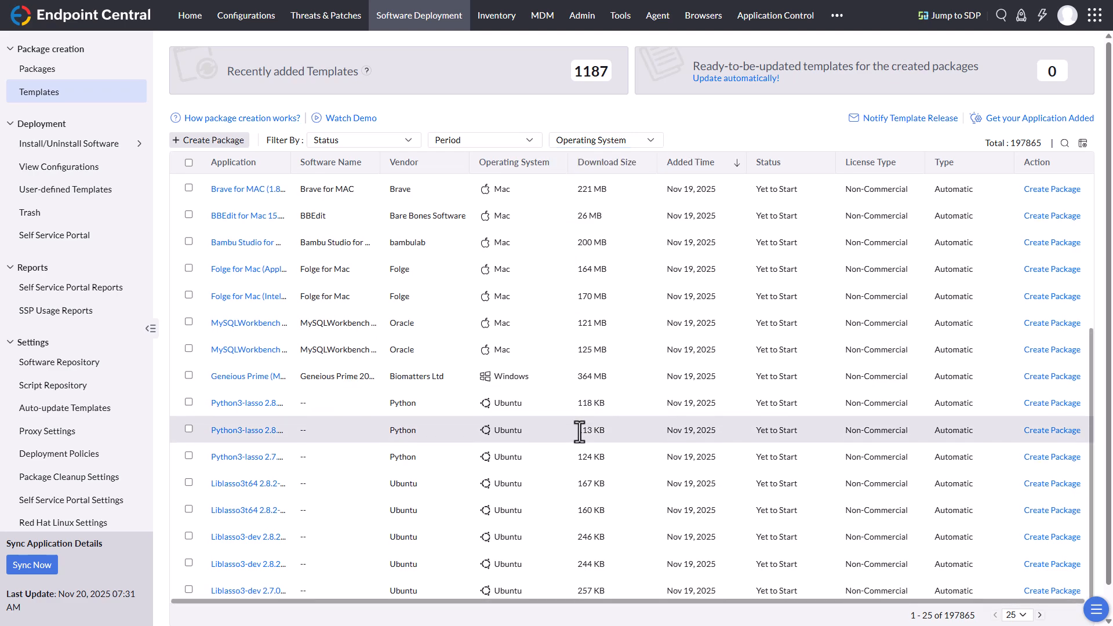
pyautogui.click(520, 167)
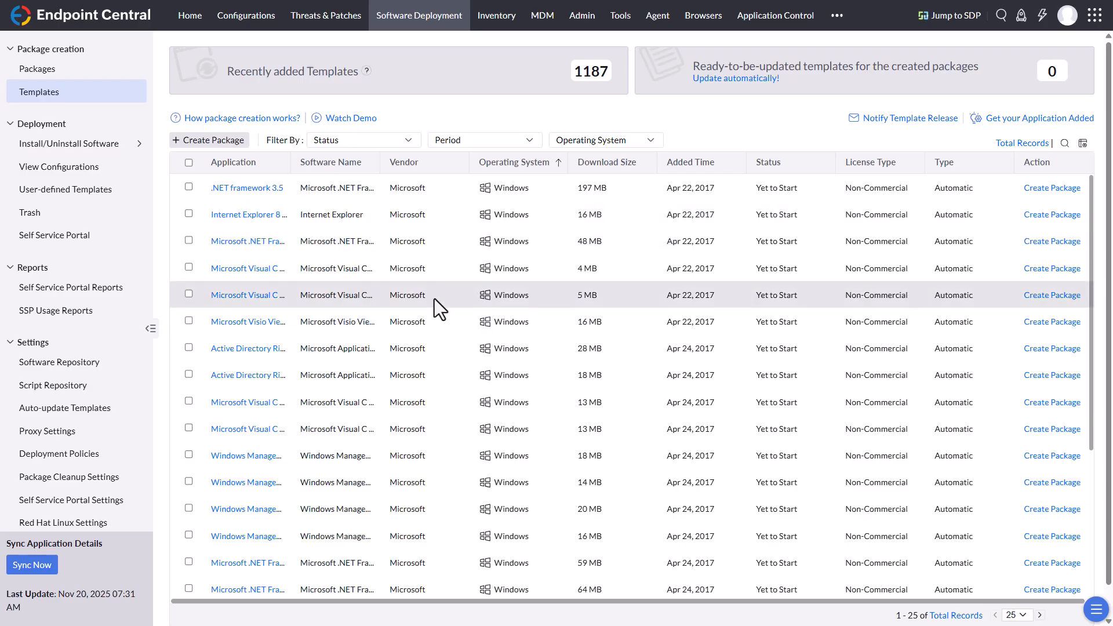
# Examine the application details of the Microsoft .NET Framework 4 template, especially its install switches, without creating a package.
pyautogui.click(240, 248)
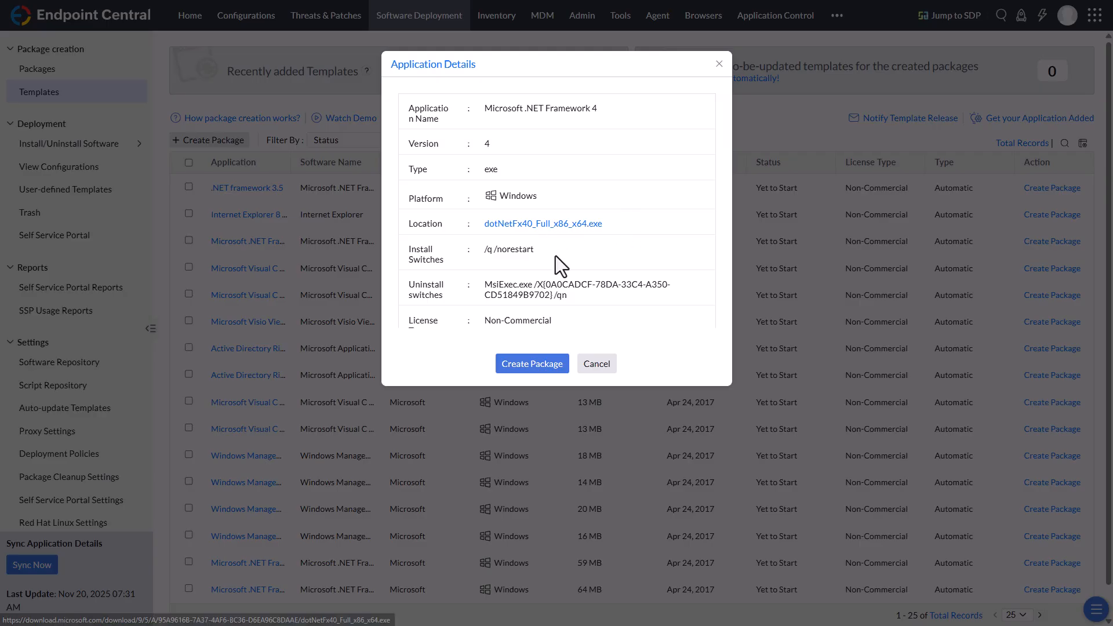
pyautogui.moveTo(554, 256); pyautogui.dragTo(485, 254)
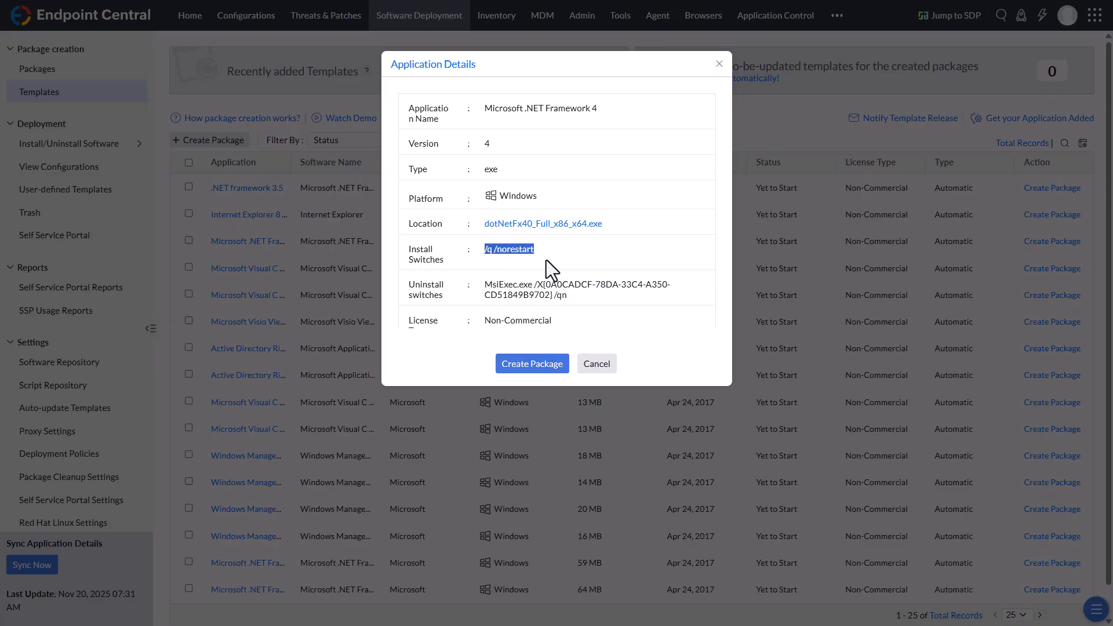
pyautogui.click(562, 257)
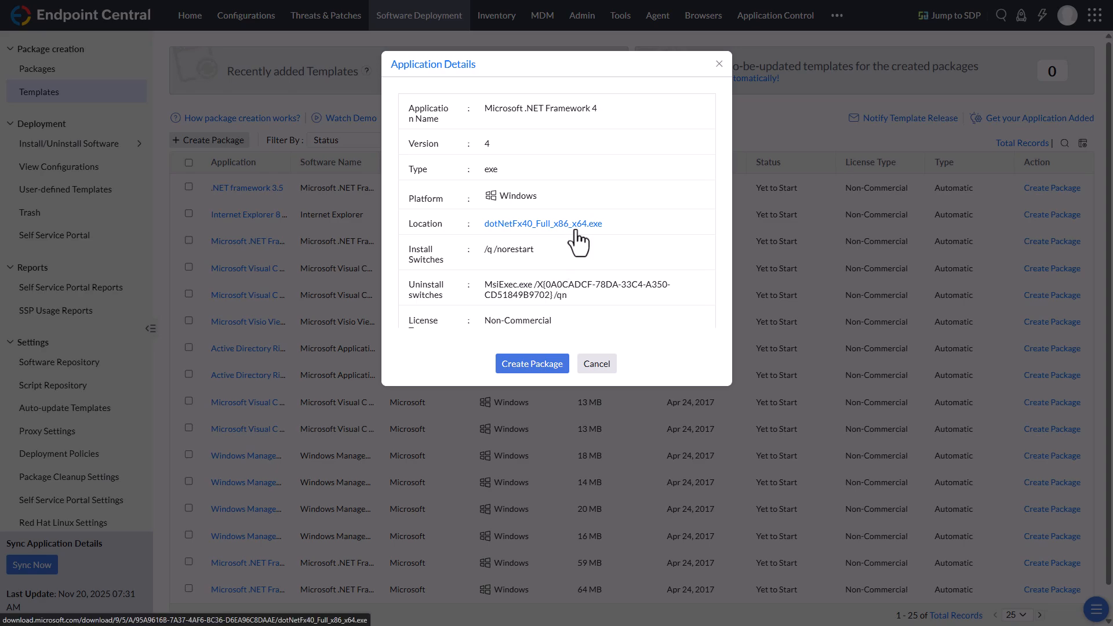
pyautogui.click(551, 256)
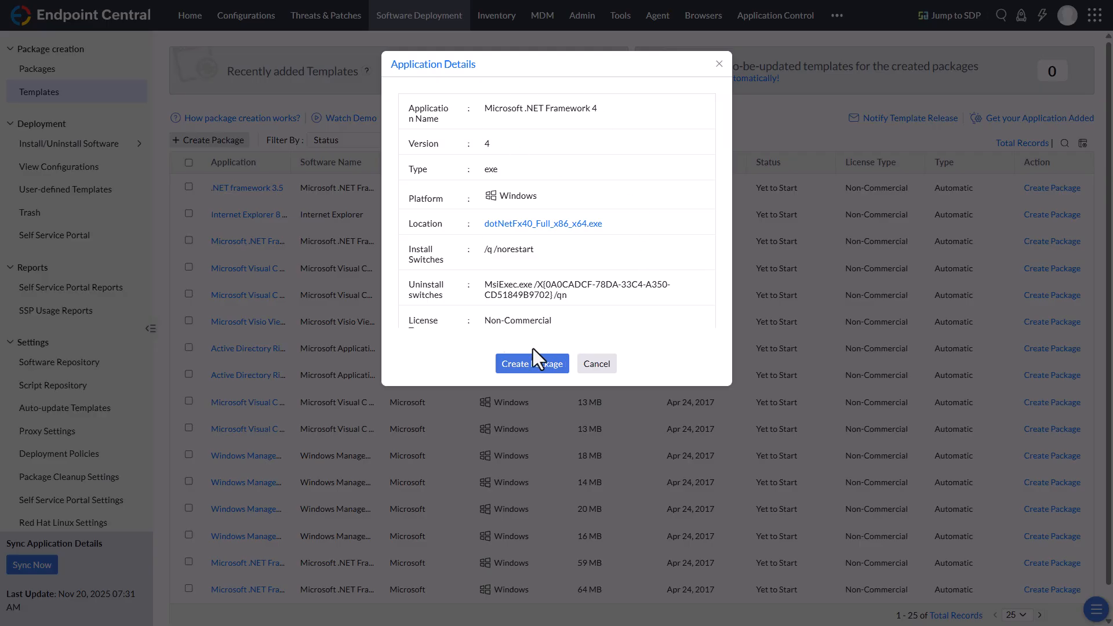
pyautogui.click(597, 365)
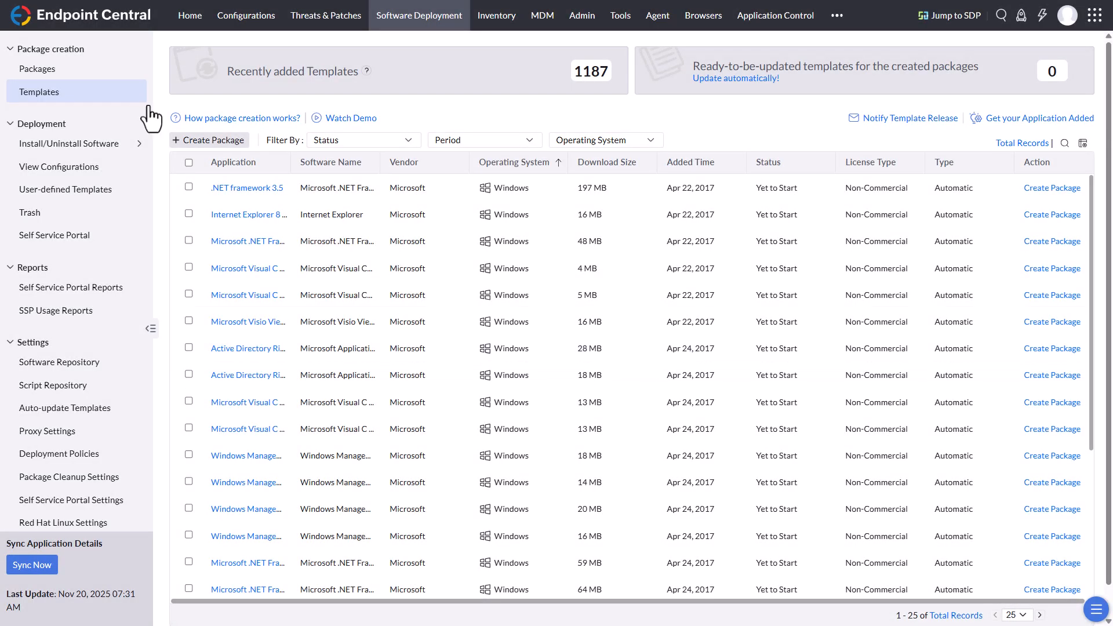
# Check the list of created software packages and return to the templates.
pyautogui.click(72, 75)
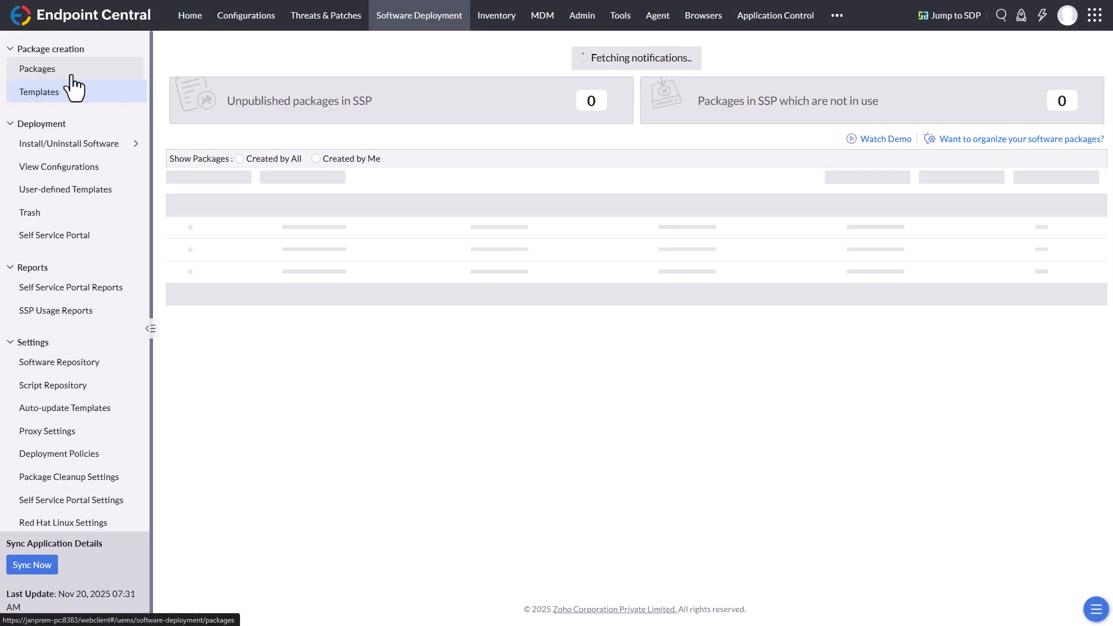
pyautogui.click(276, 213)
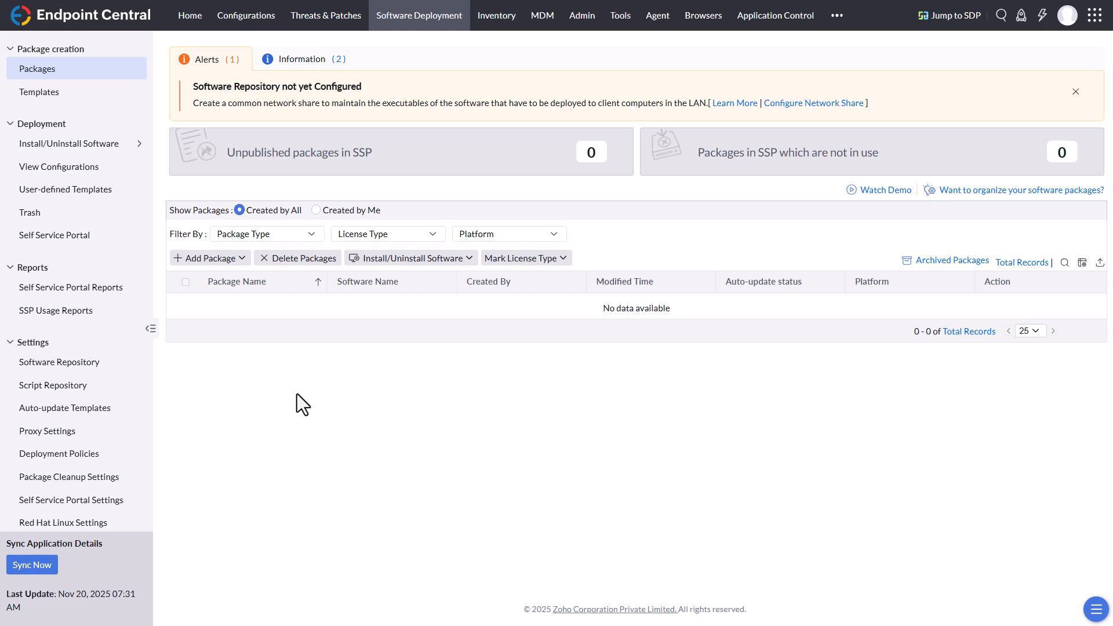
pyautogui.click(51, 96)
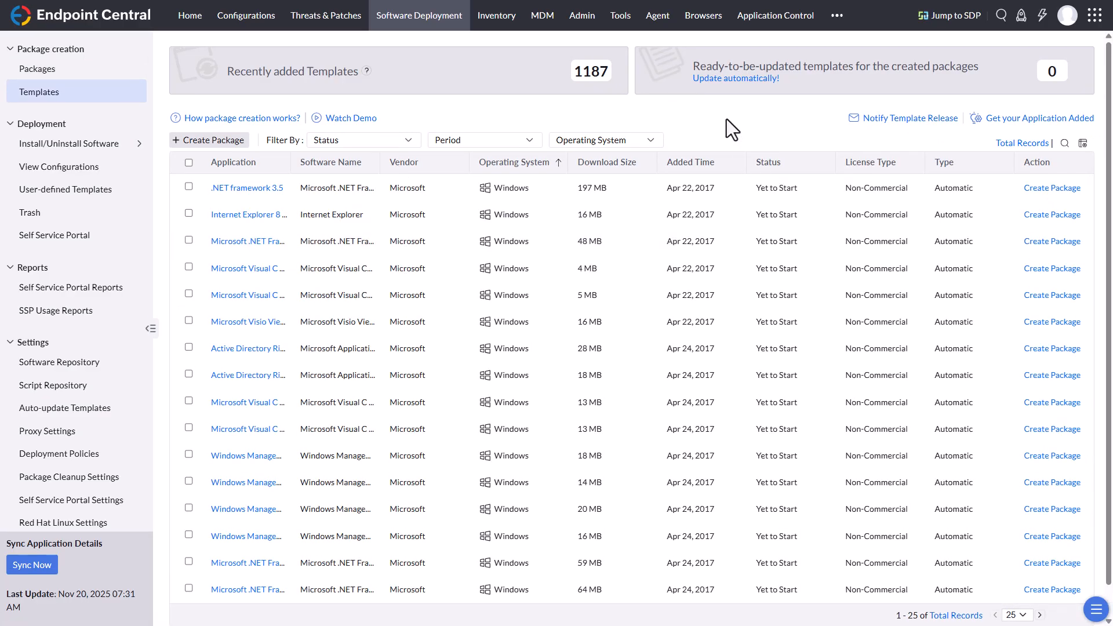
# Search the local Windows computer for 7zip, and return to the templates list.
pyautogui.press('super')
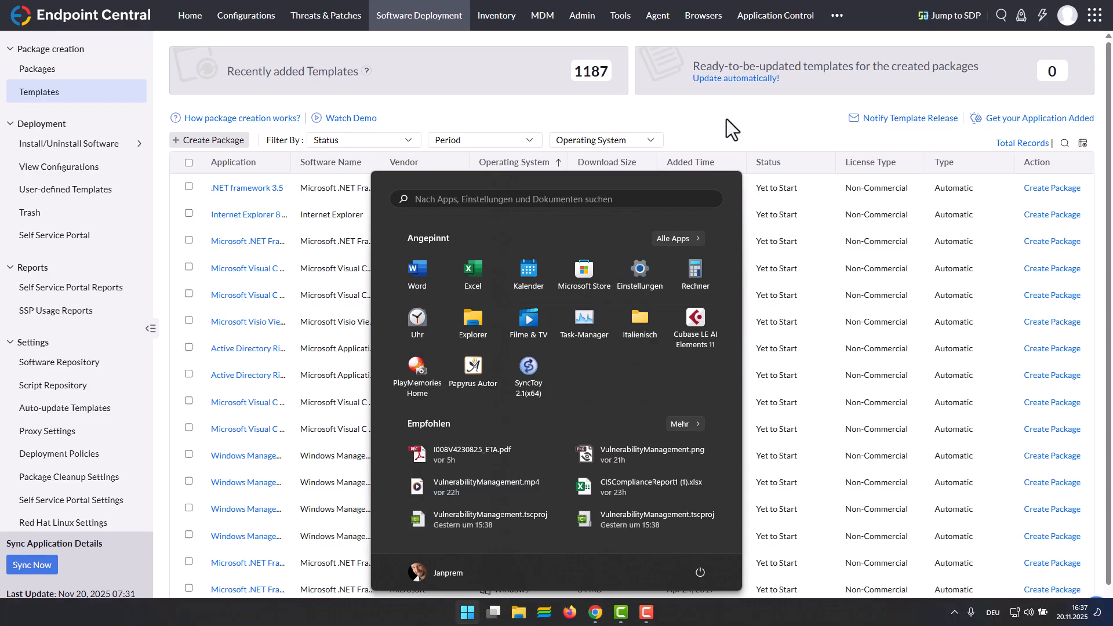
pyautogui.write('7')
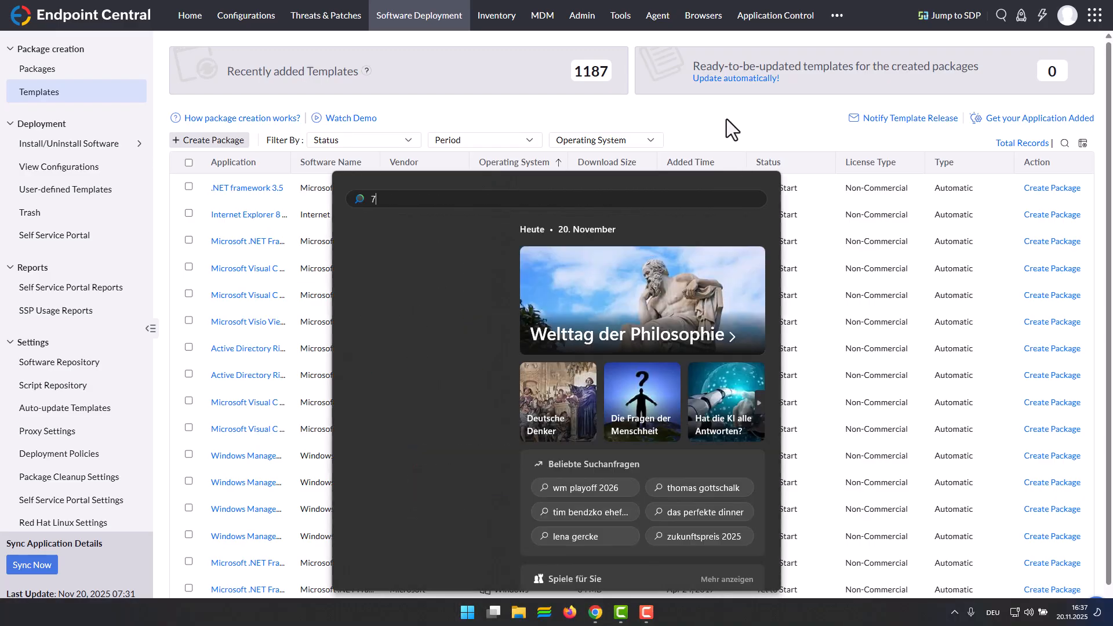
pyautogui.write('zip')
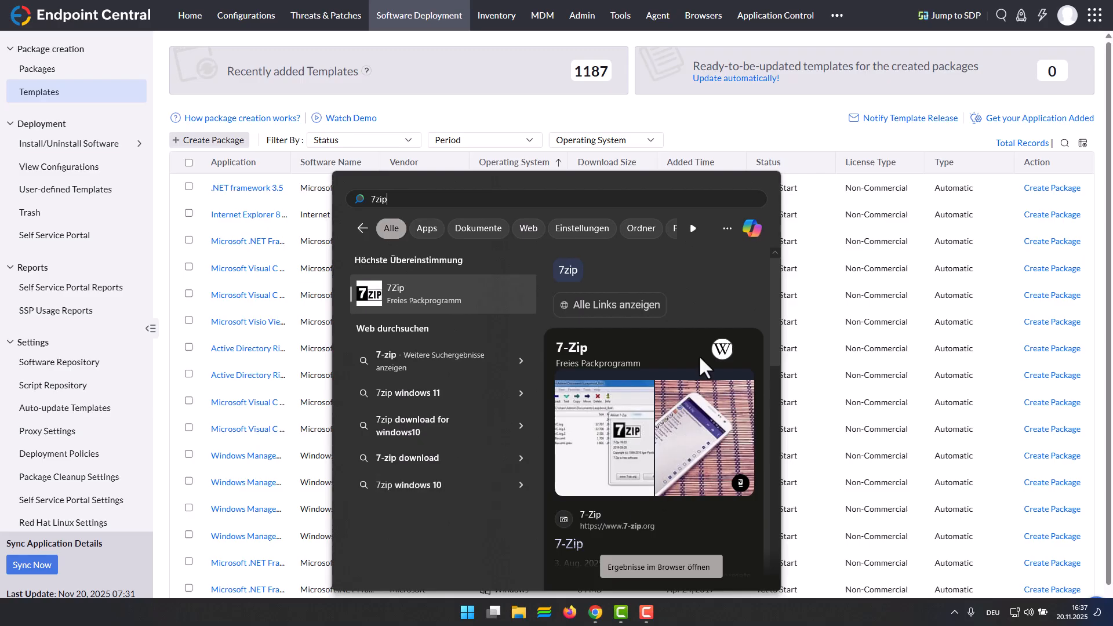
pyautogui.click(762, 114)
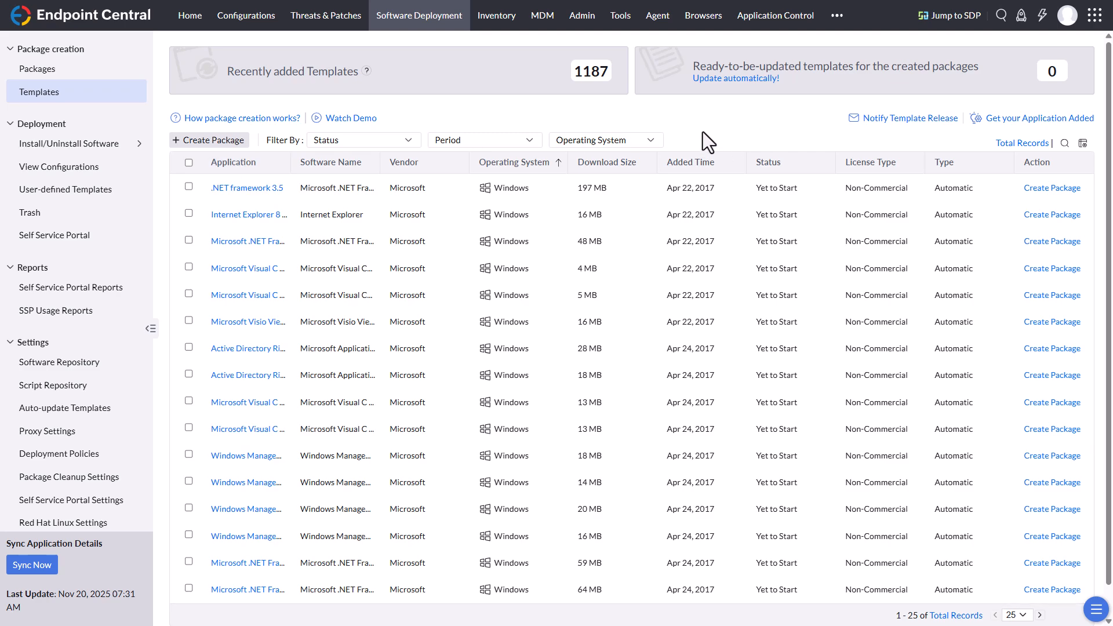
# Start a new auto-update template policy and name it Unlimited.
pyautogui.click(70, 410)
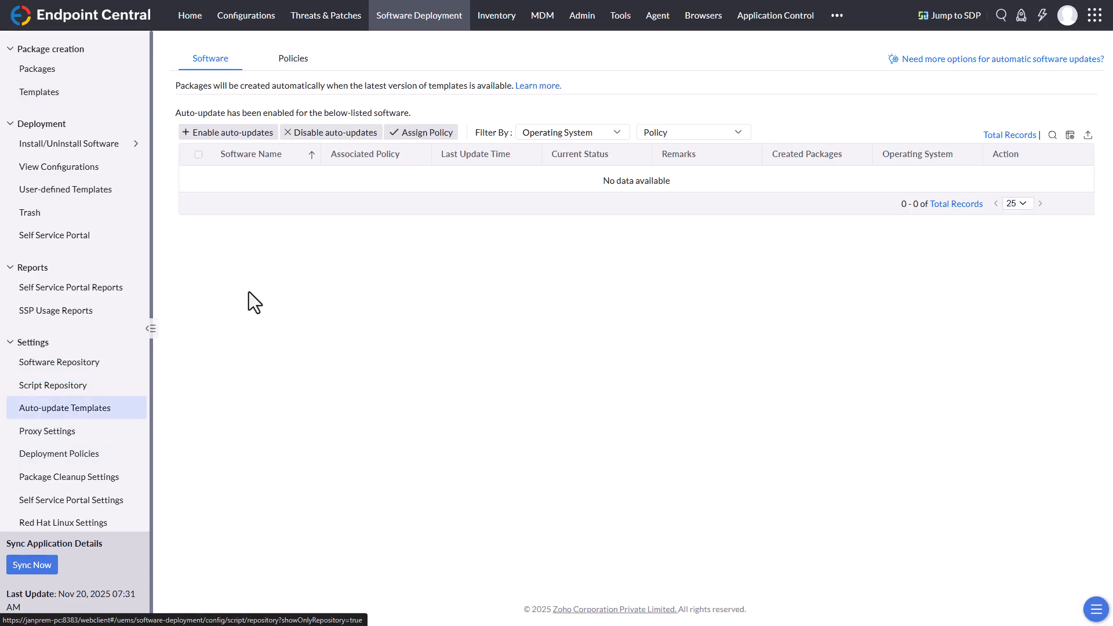
pyautogui.click(293, 68)
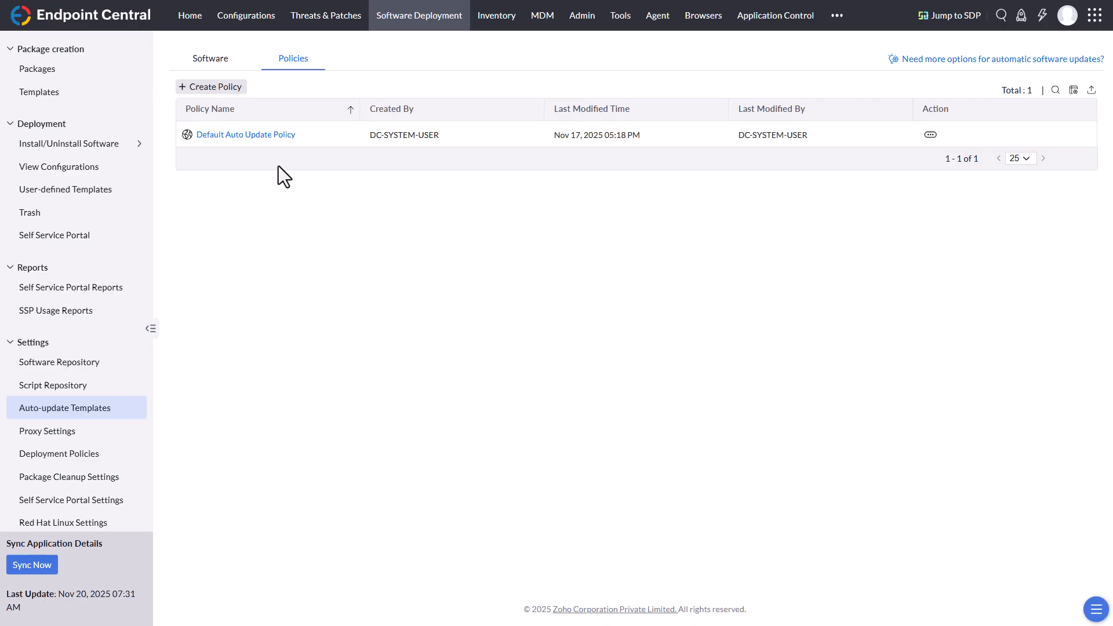
pyautogui.click(238, 93)
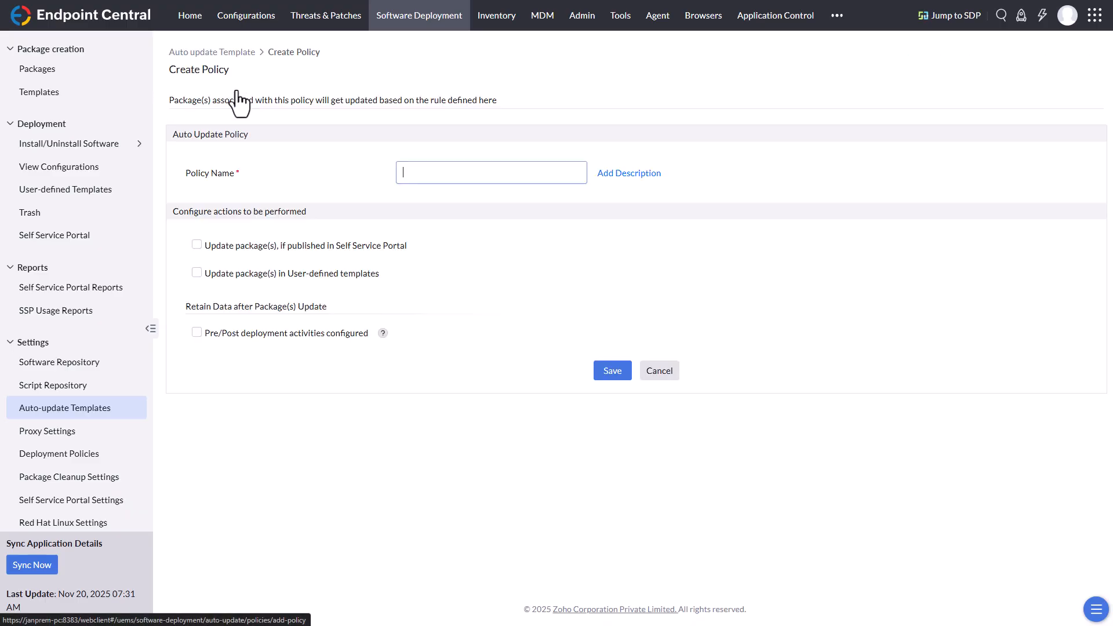
pyautogui.click(423, 178)
pyautogui.write('Unlimited')
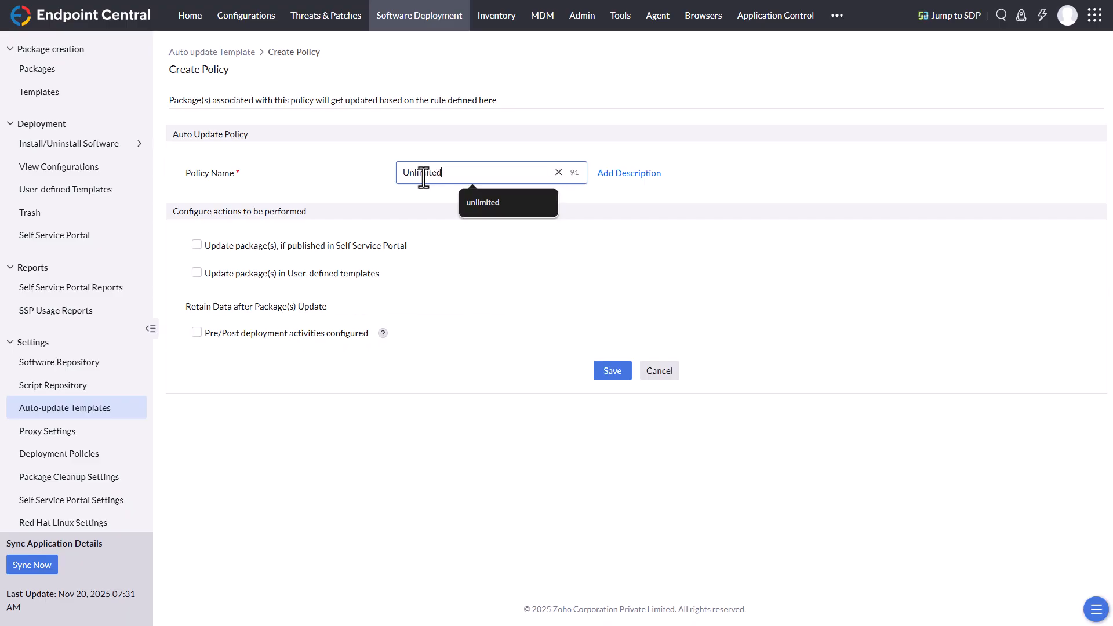
pyautogui.click(258, 233)
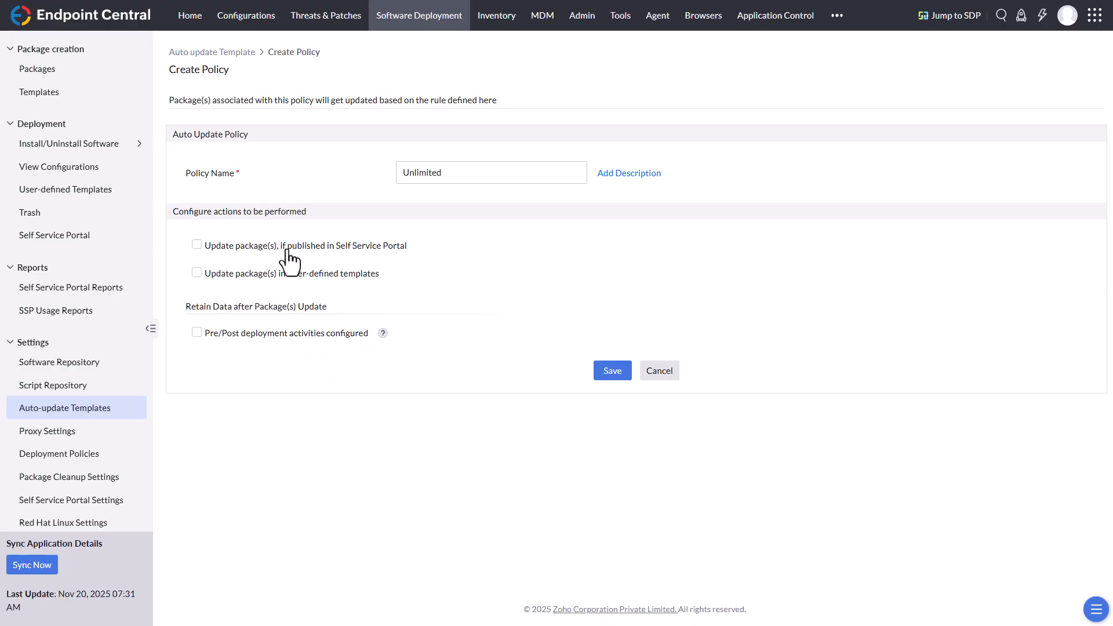
# Enable Self Service Portal and user-defined template updates, retain pre/post deployment activities and package description, and save the policy.
pyautogui.click(200, 250)
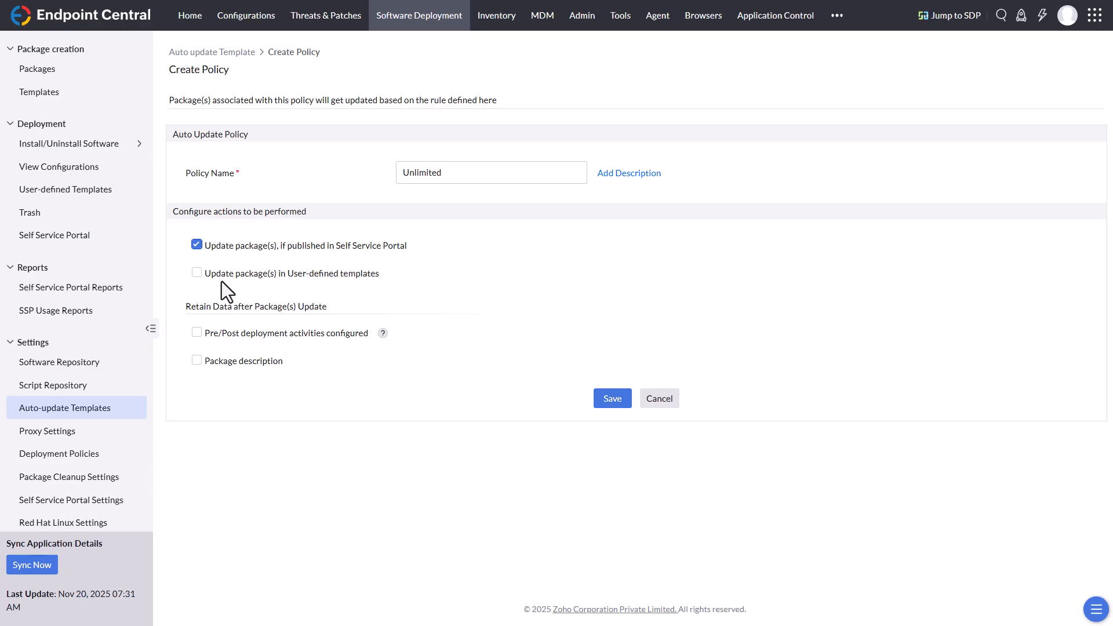
pyautogui.click(197, 273)
pyautogui.click(197, 333)
pyautogui.click(207, 362)
pyautogui.click(606, 403)
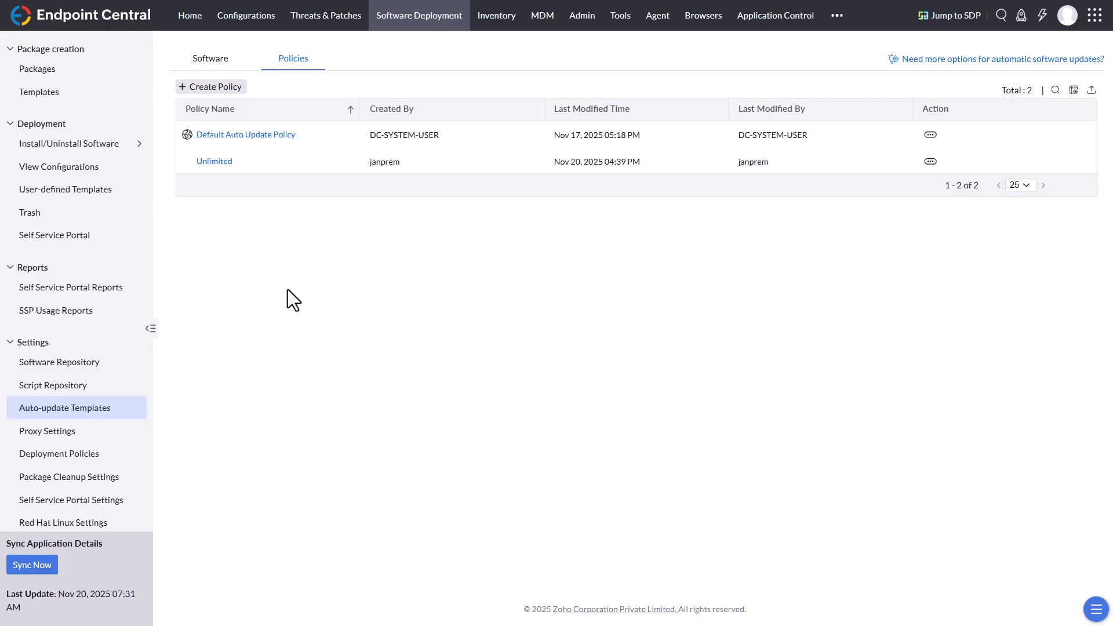
# Filter the software templates by application name 7zip and operating system Windows.
pyautogui.click(74, 99)
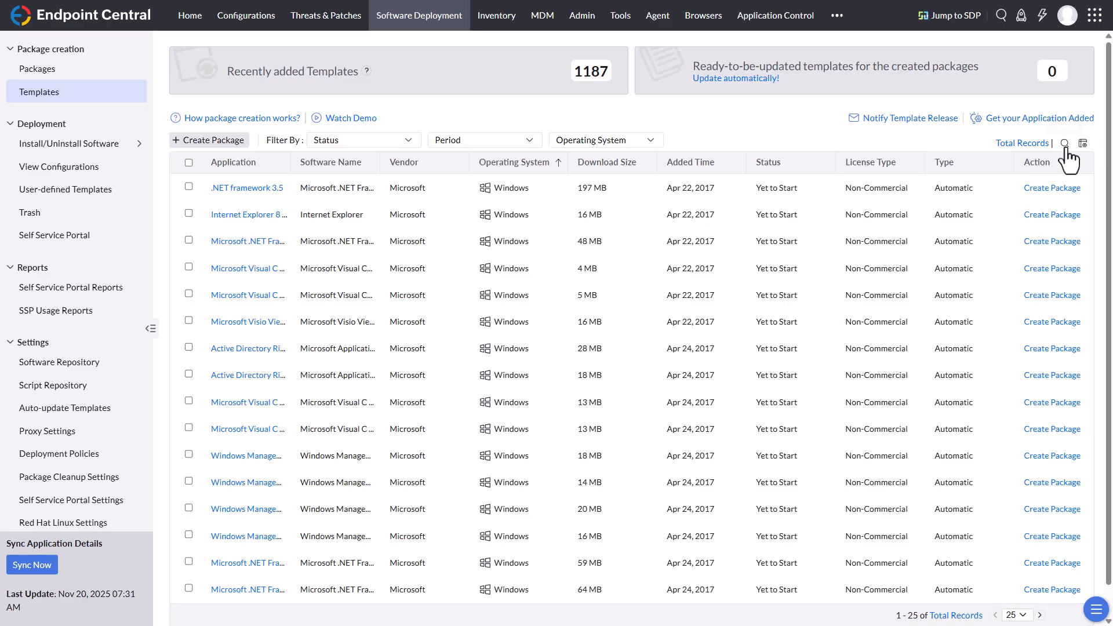
pyautogui.click(1065, 143)
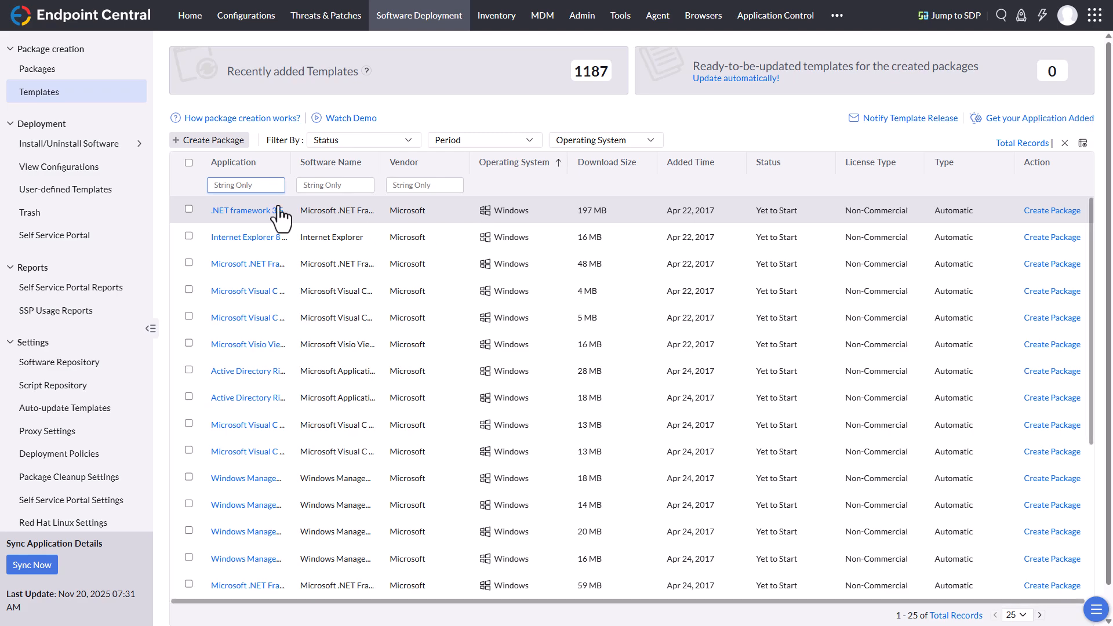
pyautogui.write('7zip')
pyautogui.press('Return')
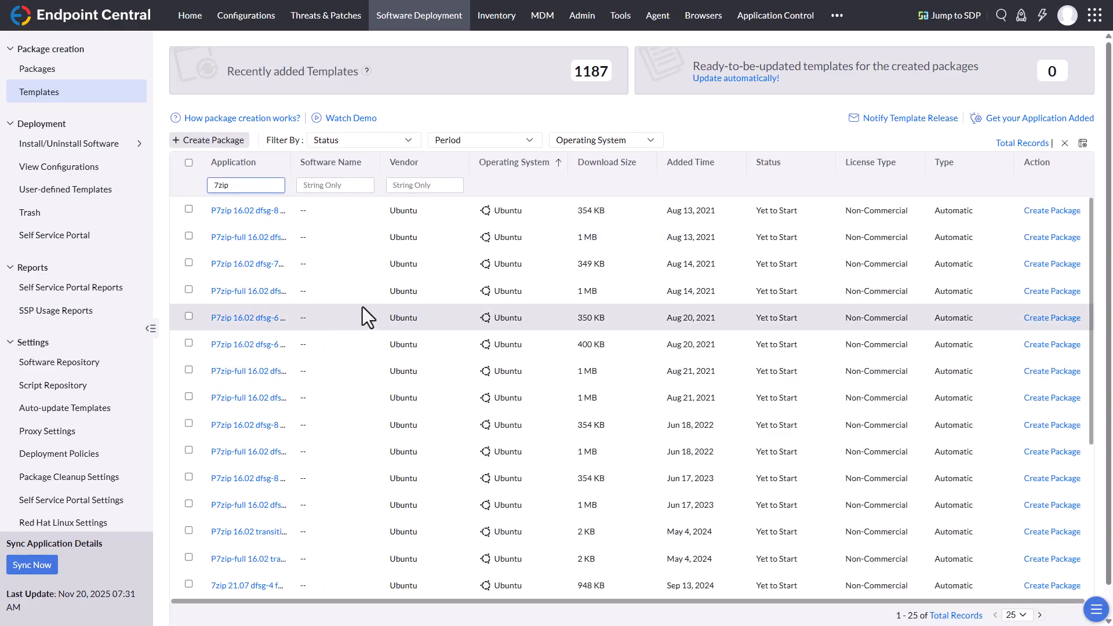
pyautogui.click(606, 140)
pyautogui.click(580, 182)
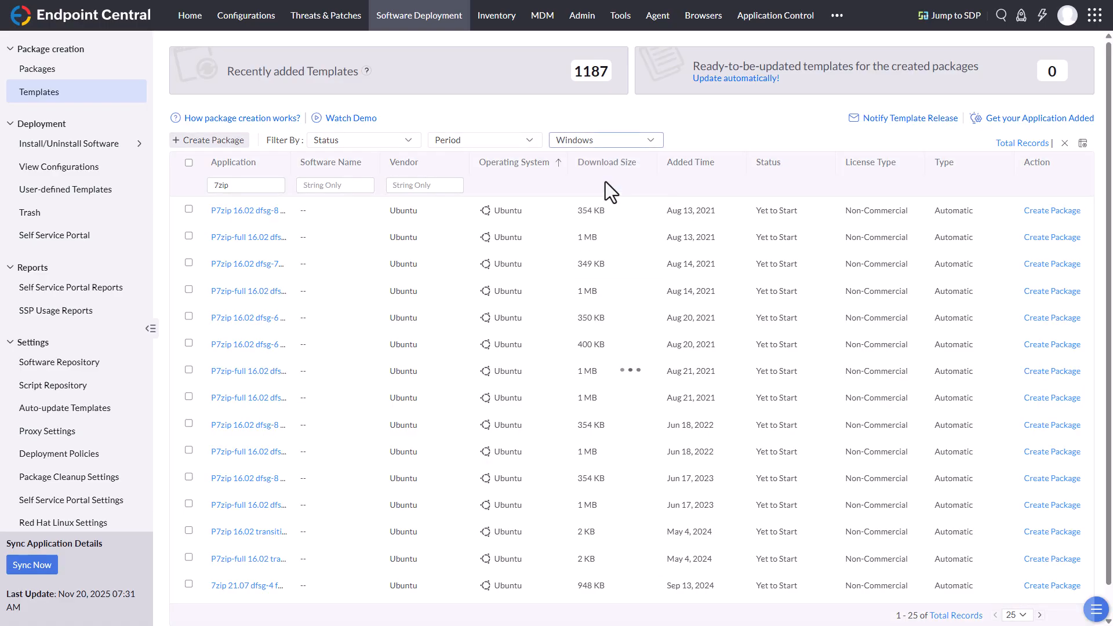
# Clear the application name filter and filter the templates by software name 7zip instead.
pyautogui.moveTo(284, 187); pyautogui.dragTo(146, 186)
pyautogui.press('BackSpace')
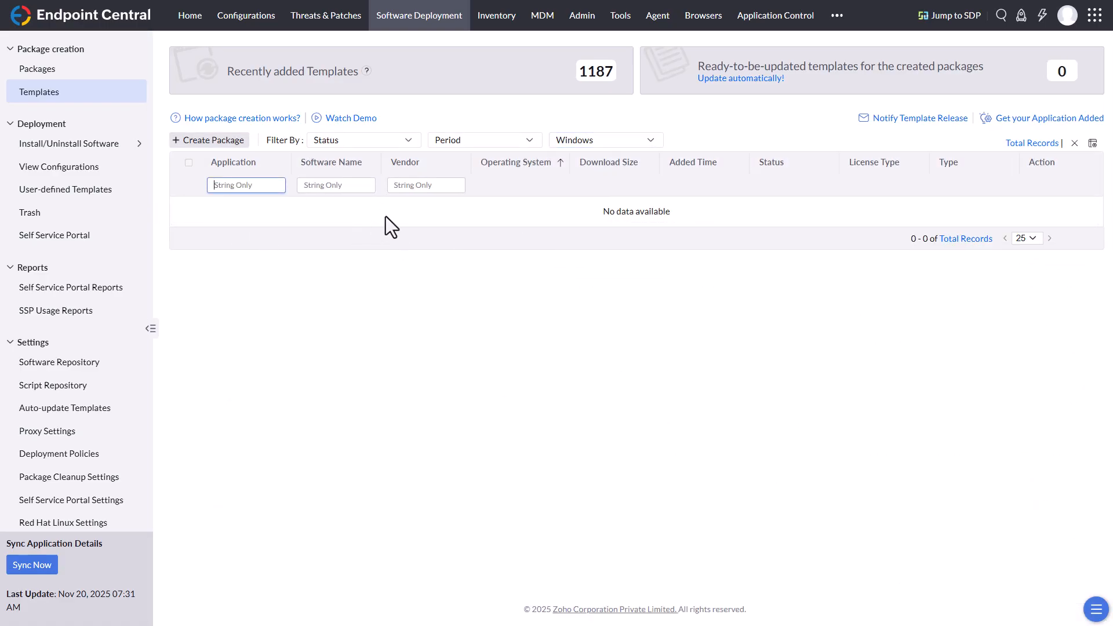
pyautogui.click(422, 184)
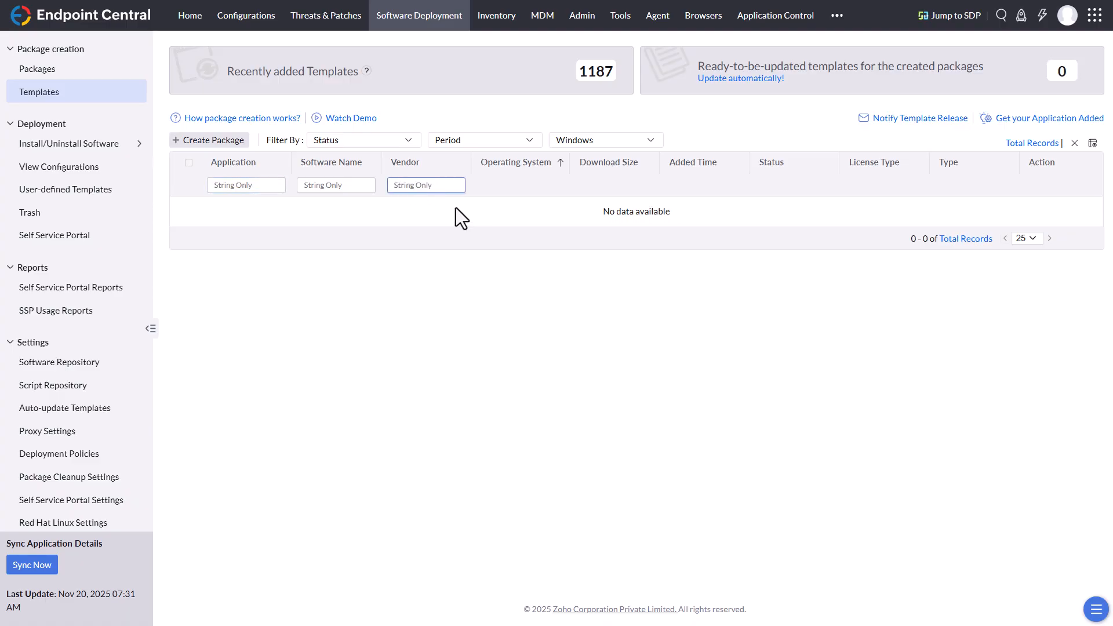
pyautogui.click(352, 186)
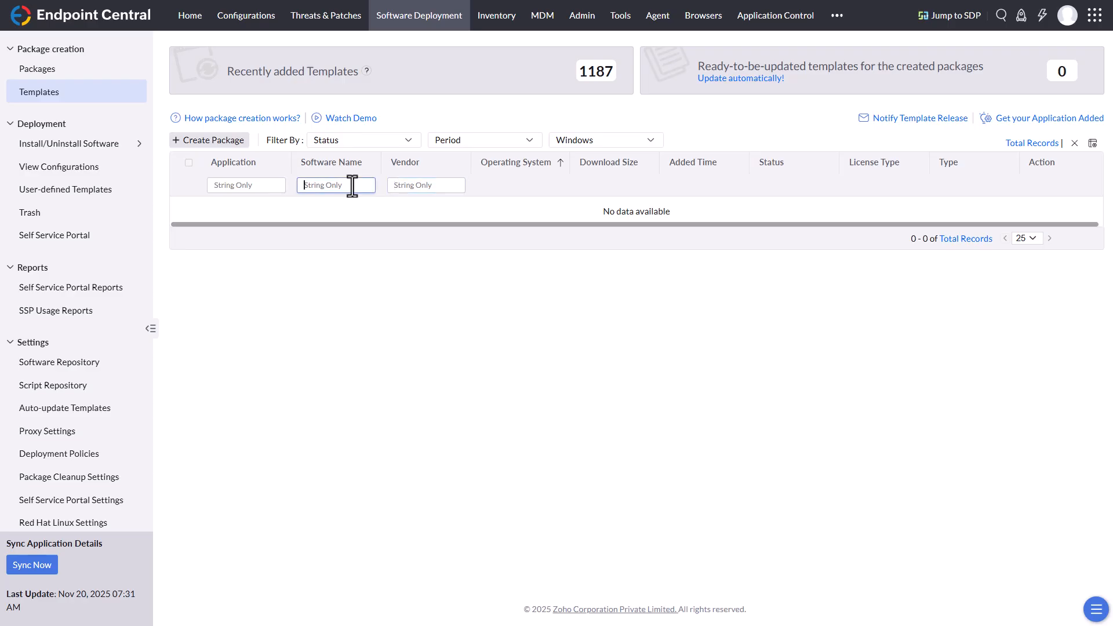
pyautogui.write('7zip')
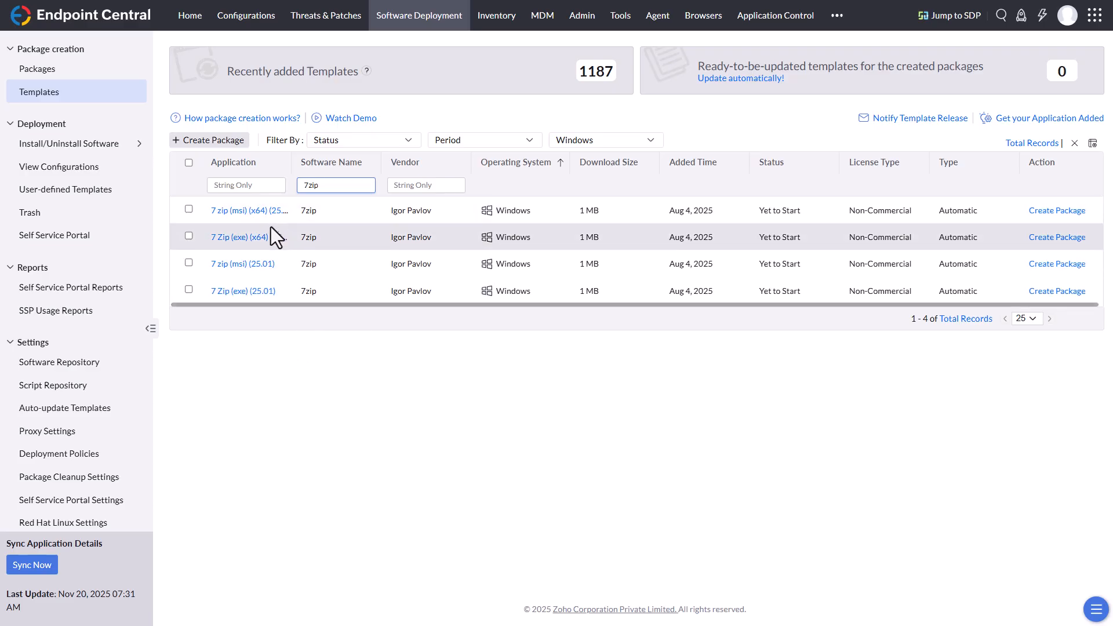
# Create a package from the 7 zip (msi) (x64) (25.01) template with automatic 7zip updates enabled and the Unlimited policy assigned.
pyautogui.moveTo(291, 162); pyautogui.dragTo(351, 163)
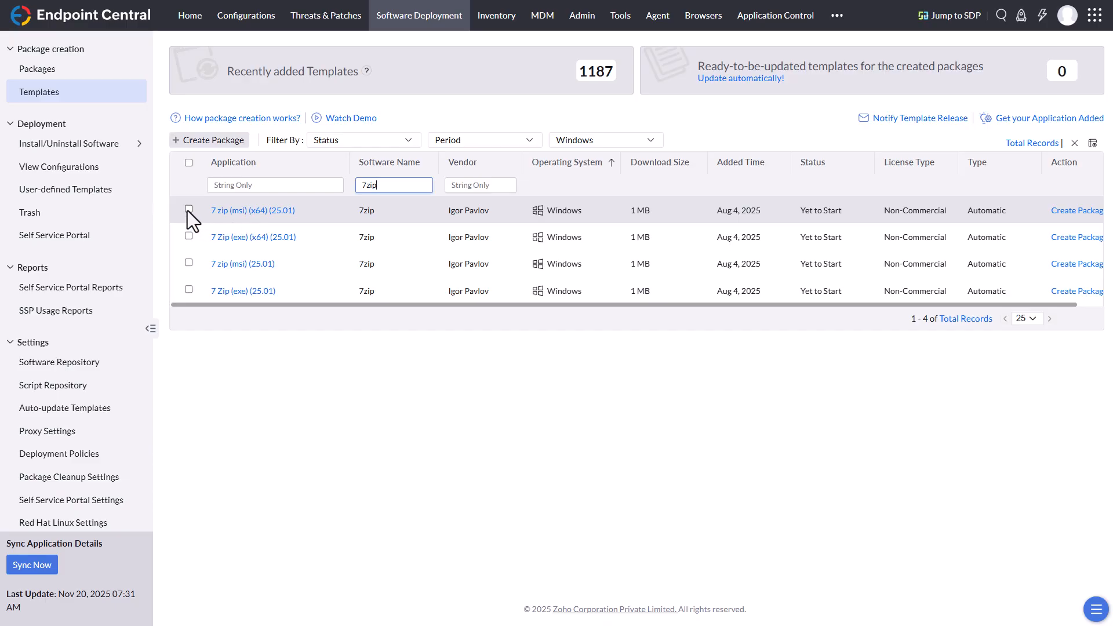
pyautogui.click(260, 212)
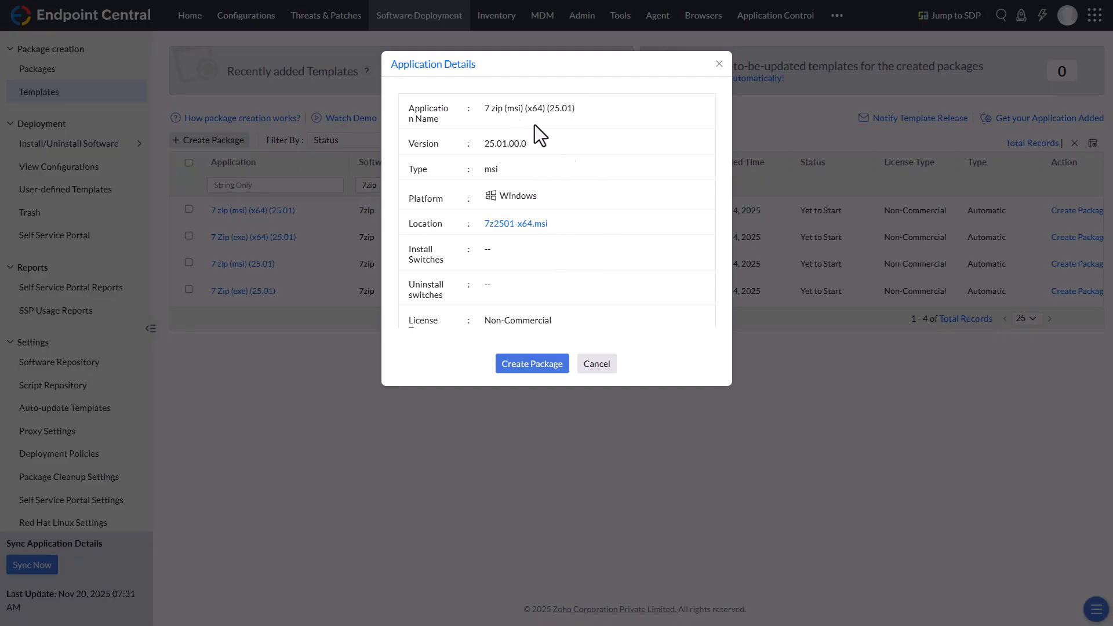
pyautogui.click(527, 374)
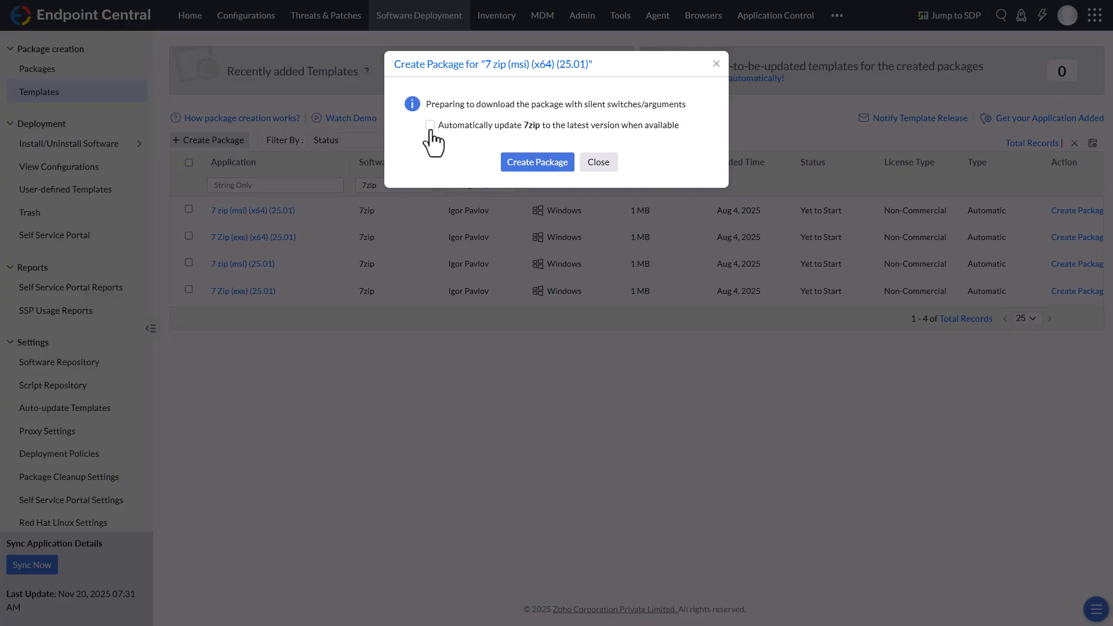
pyautogui.click(430, 125)
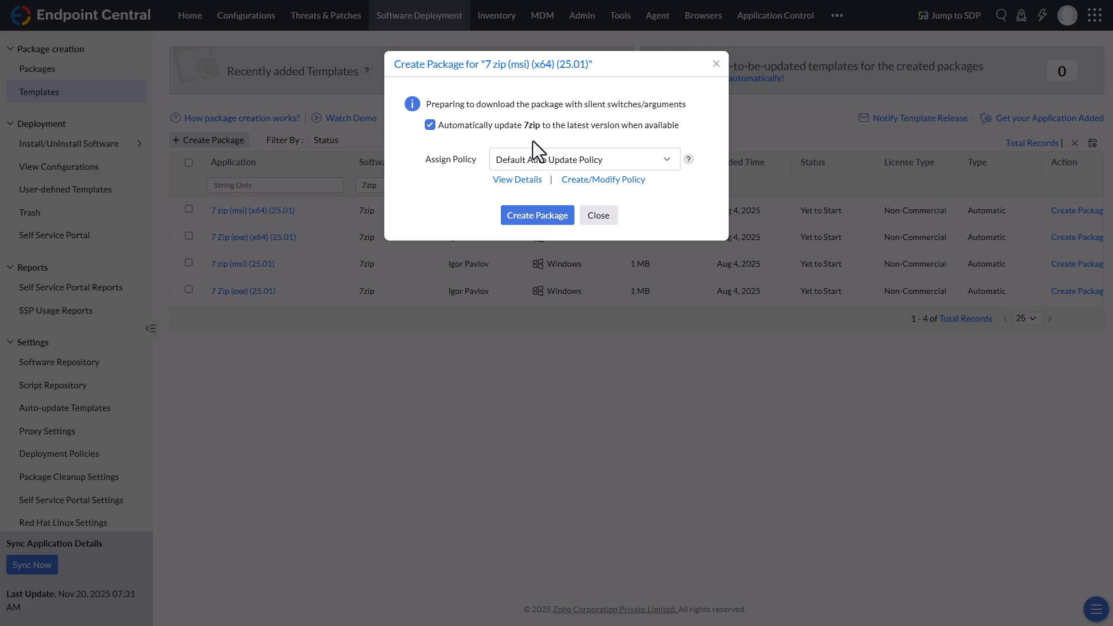
pyautogui.click(667, 160)
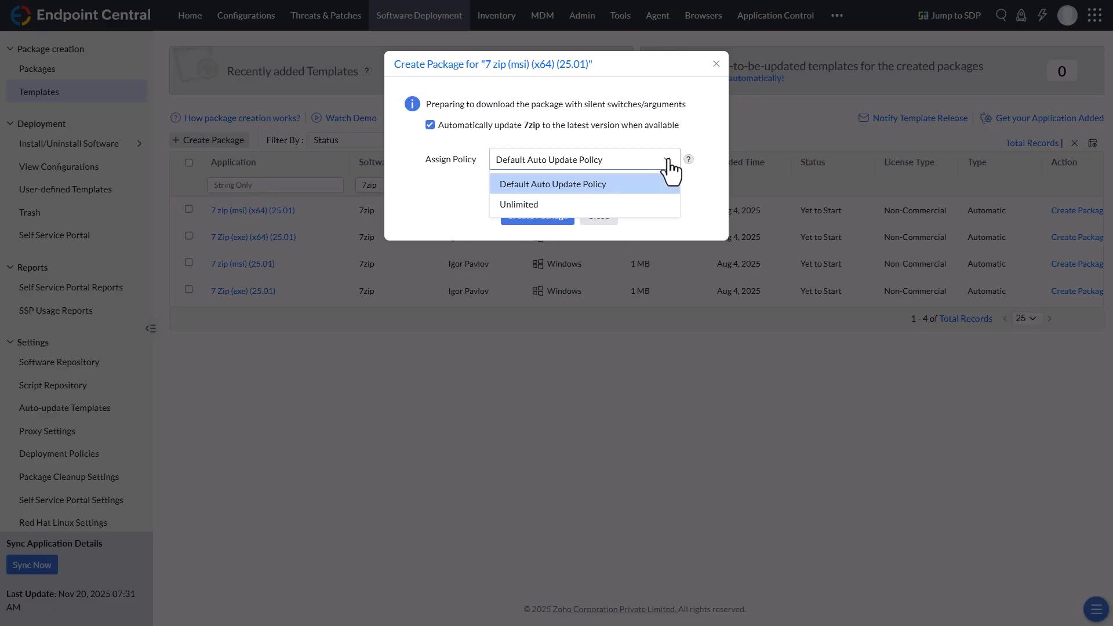
pyautogui.click(517, 204)
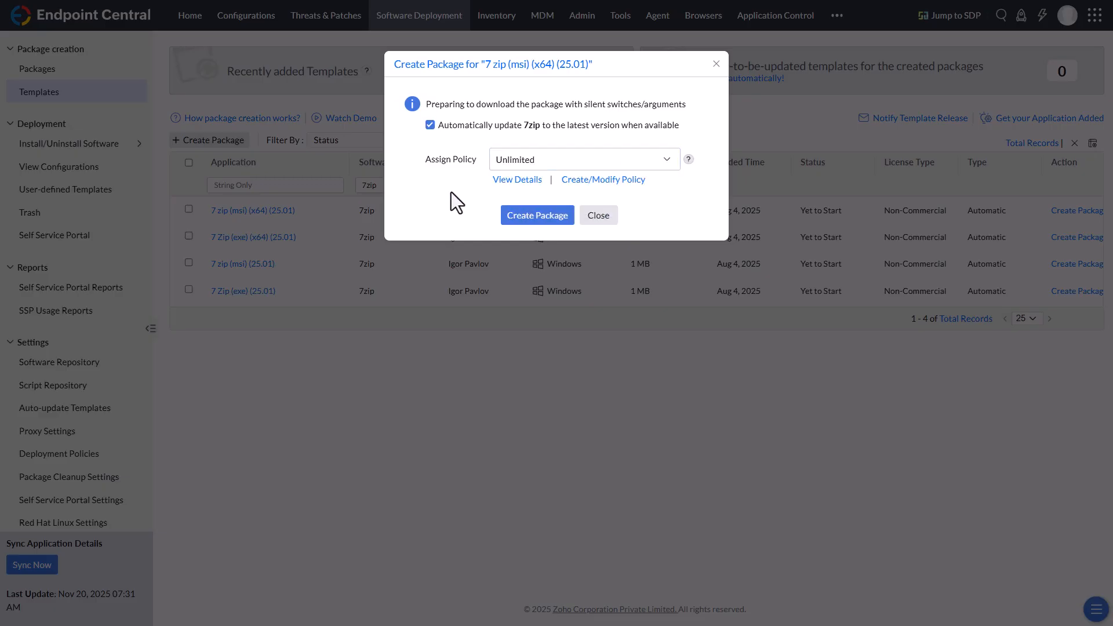
pyautogui.click(529, 216)
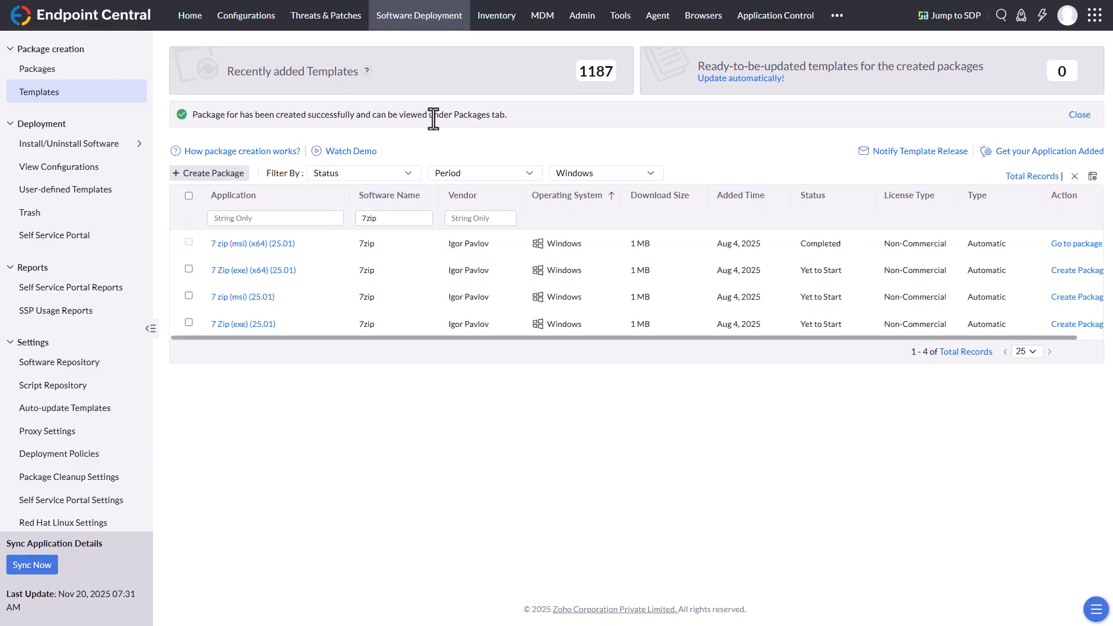
# Start a computer-based installation configuration for the new 7 zip (msi) (x64) (25.01) package and name it 7-zip.
pyautogui.click(74, 70)
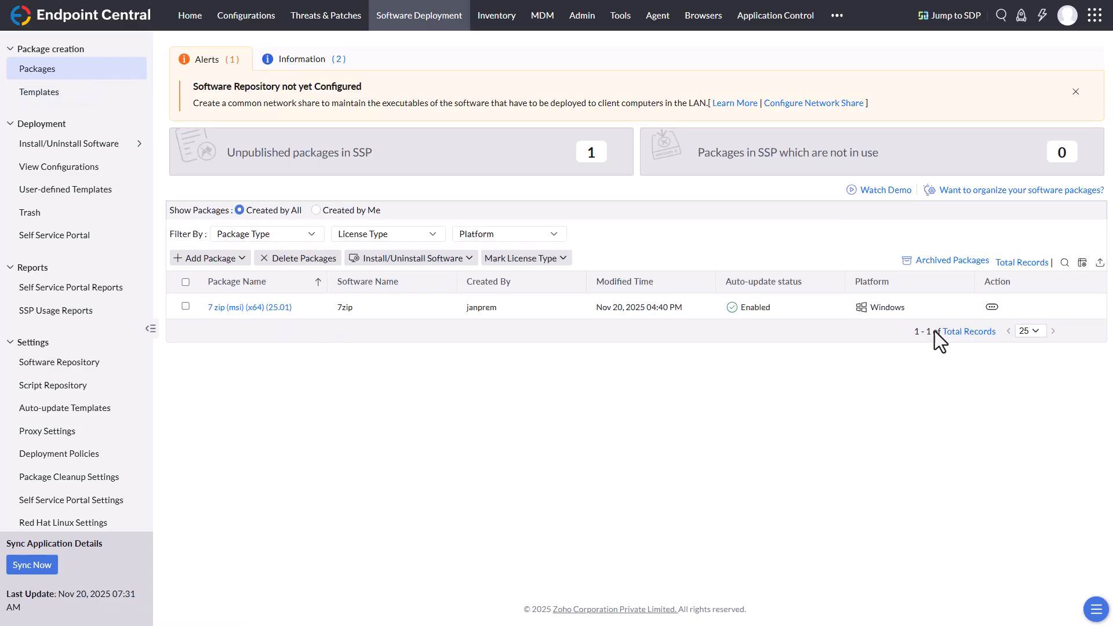
pyautogui.click(992, 307)
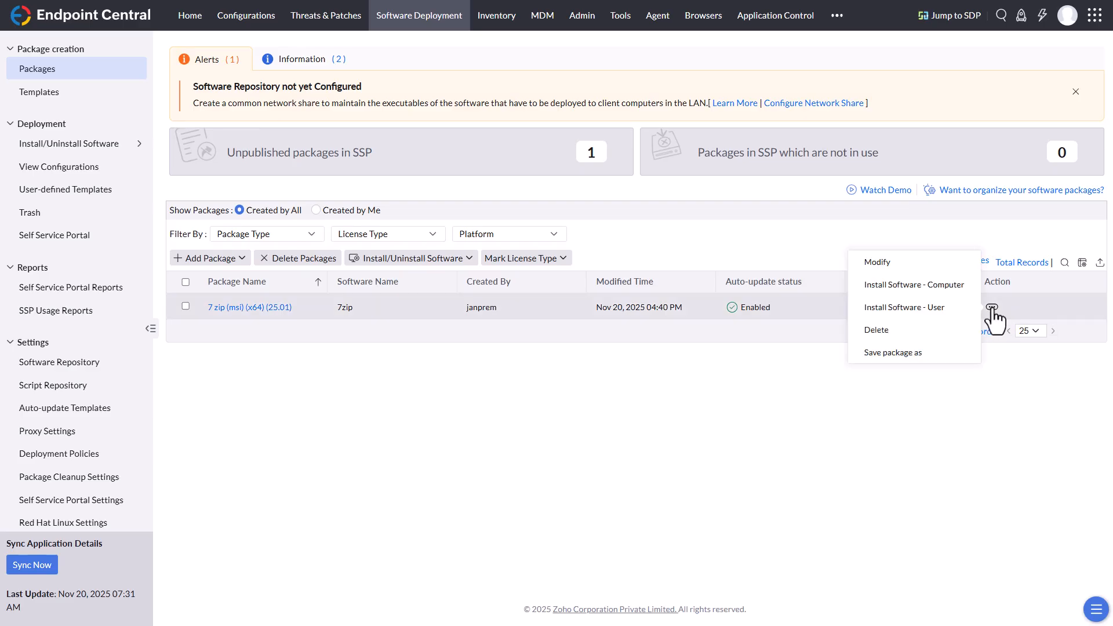
pyautogui.click(935, 285)
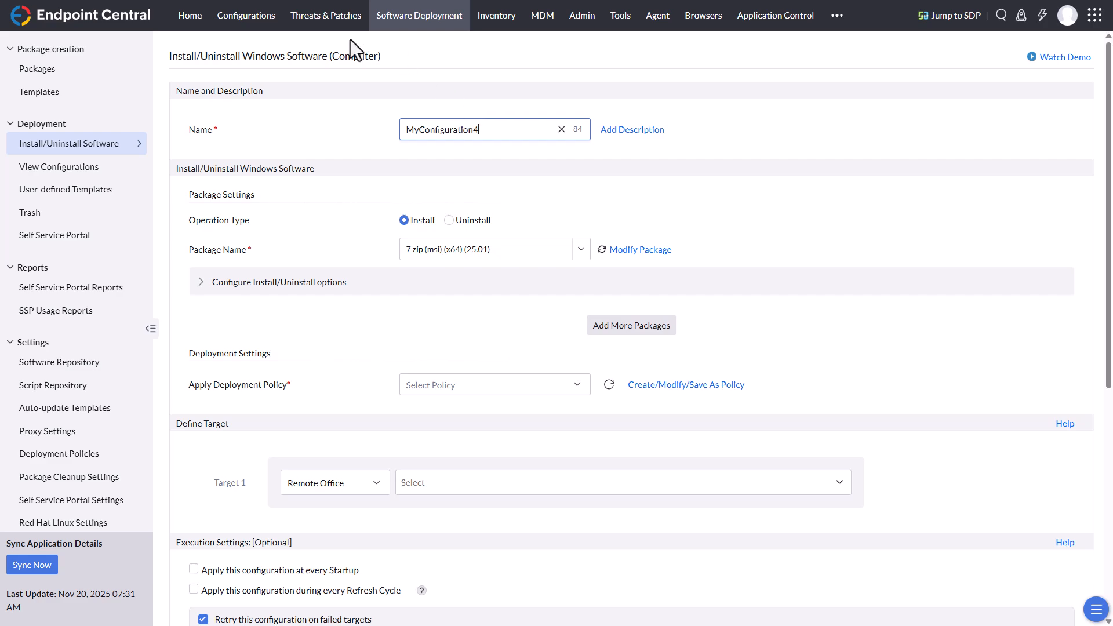
pyautogui.doubleClick(434, 130)
pyautogui.write('7-ziup')
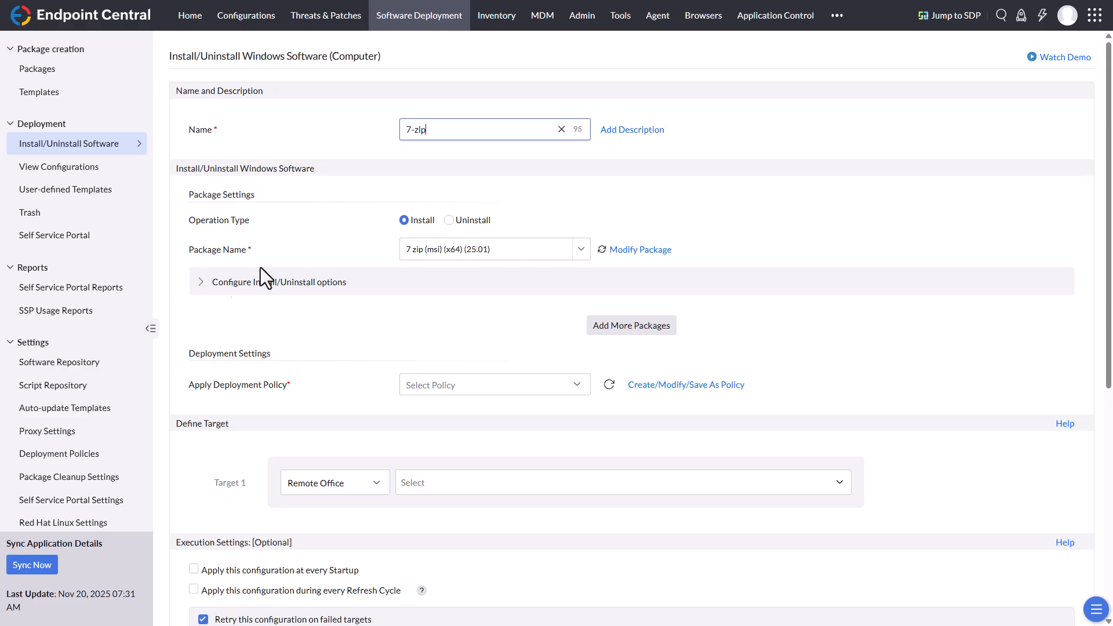
# Review the package's install/uninstall options and apply the deployment policy Deploy any time at the earliest.
pyautogui.click(200, 288)
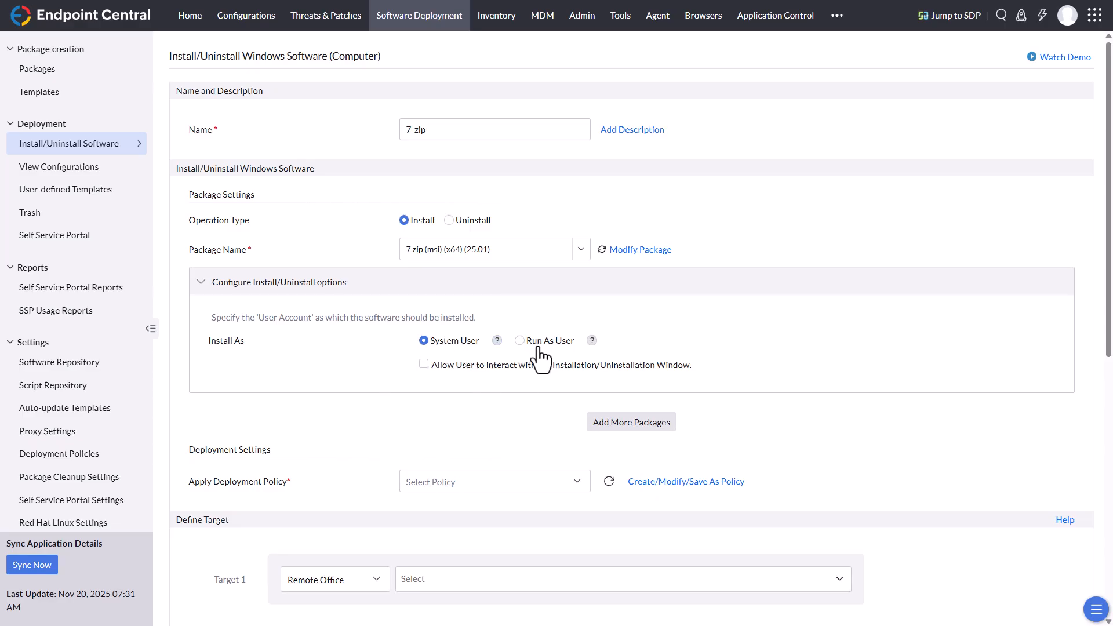
pyautogui.click(202, 282)
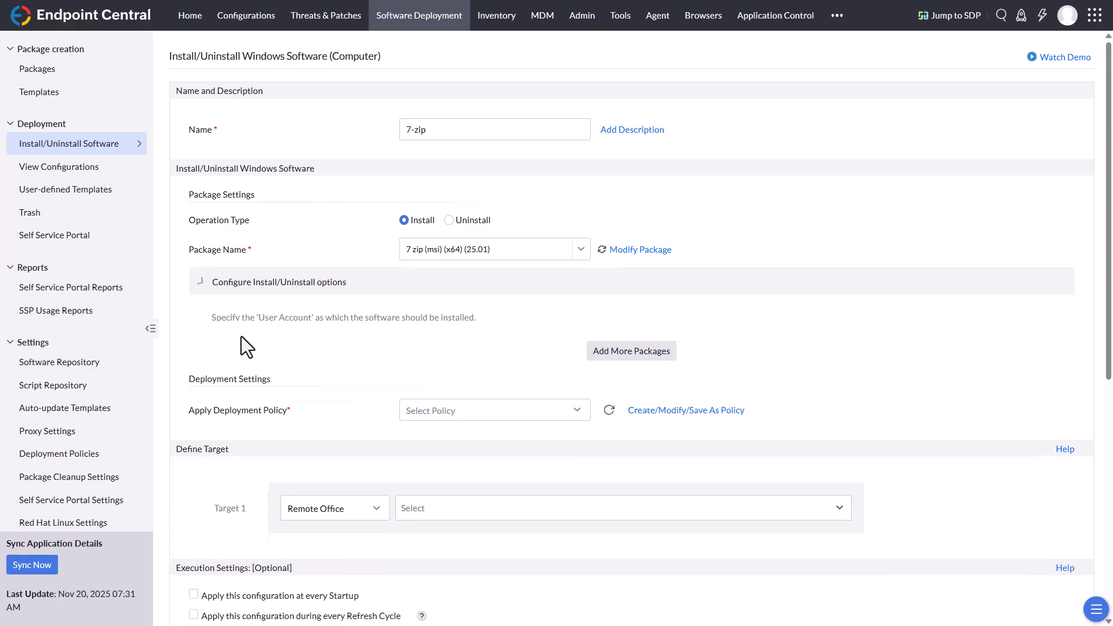
pyautogui.scroll(-2, 315, 351)
pyautogui.click(458, 259)
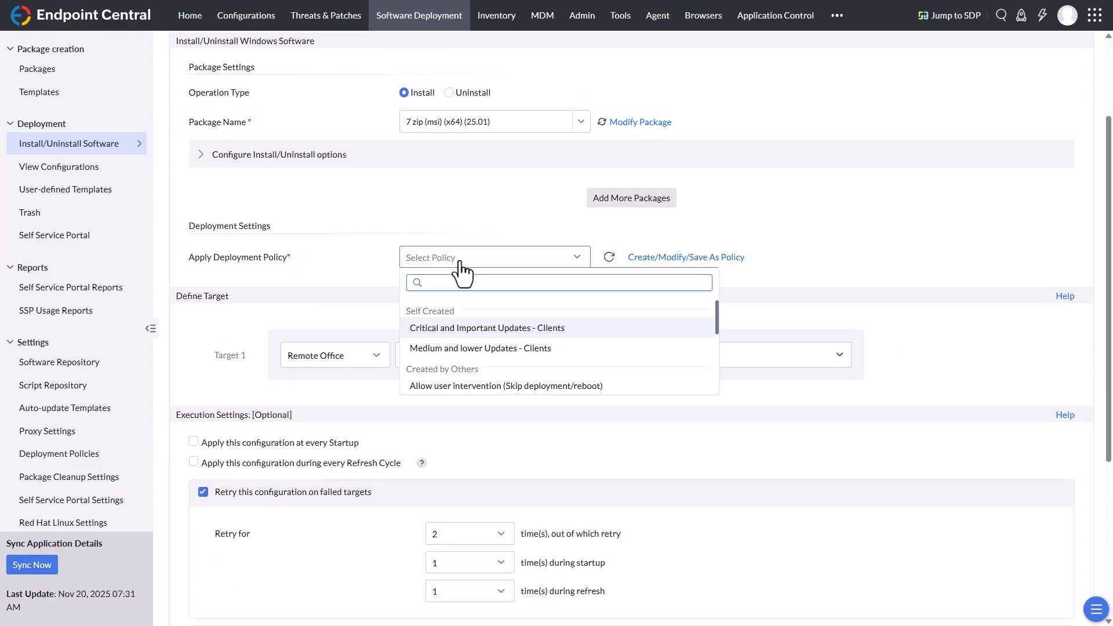
pyautogui.scroll(-2, 482, 338)
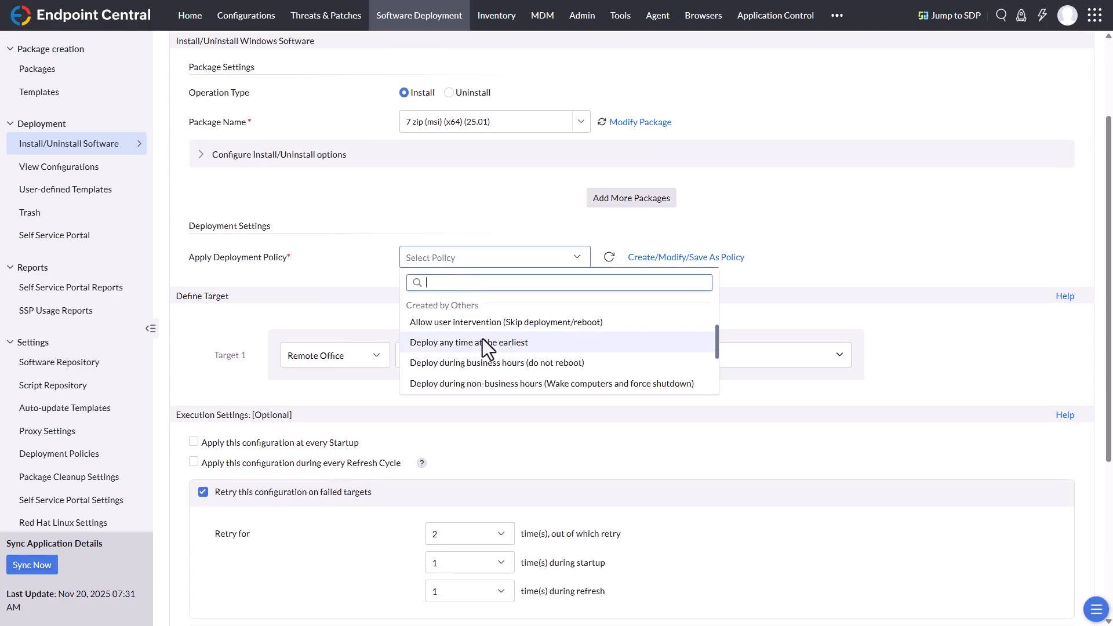
pyautogui.click(525, 343)
# Set the deployment target to the RINELLICORP domain and filter it by computer to the first computer listed.
pyautogui.click(373, 358)
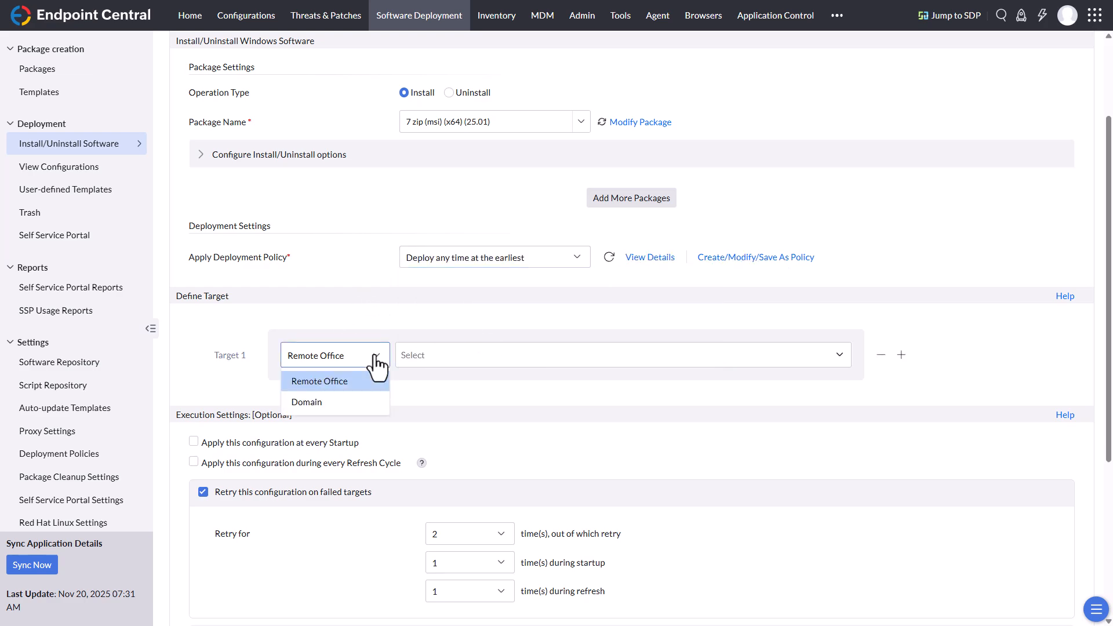
pyautogui.click(329, 400)
pyautogui.click(425, 357)
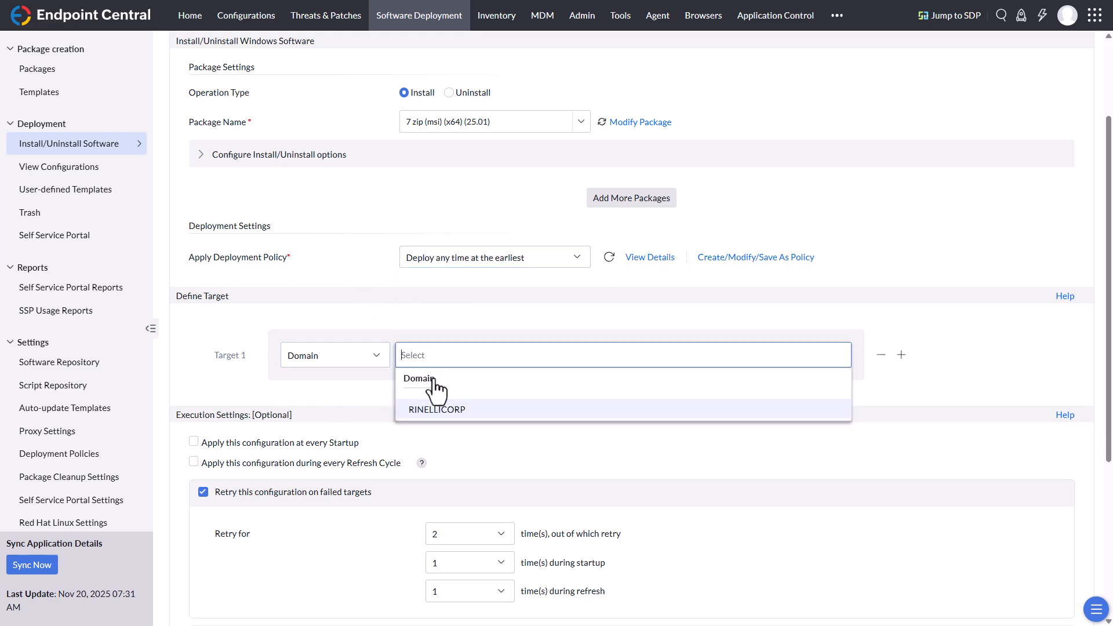
pyautogui.click(429, 410)
pyautogui.scroll(-1, 376, 359)
pyautogui.click(371, 356)
pyautogui.click(353, 401)
pyautogui.click(428, 354)
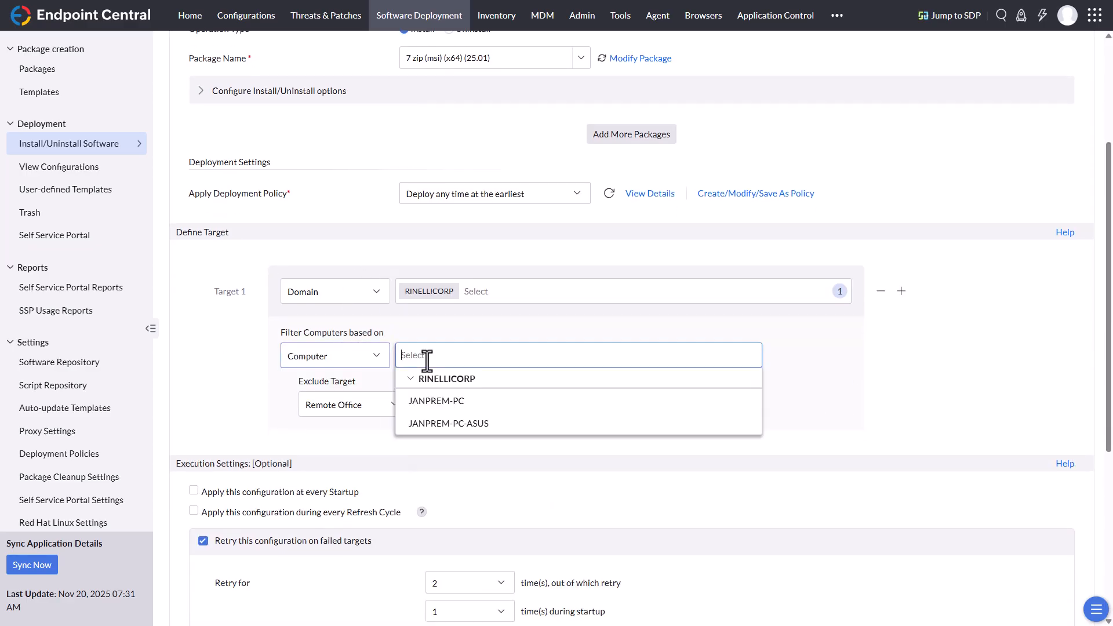
pyautogui.click(434, 402)
pyautogui.click(227, 370)
# Review the execution and scheduler settings and deploy the 7-zip configuration immediately.
pyautogui.scroll(-2, 226, 370)
pyautogui.scroll(-1, 226, 370)
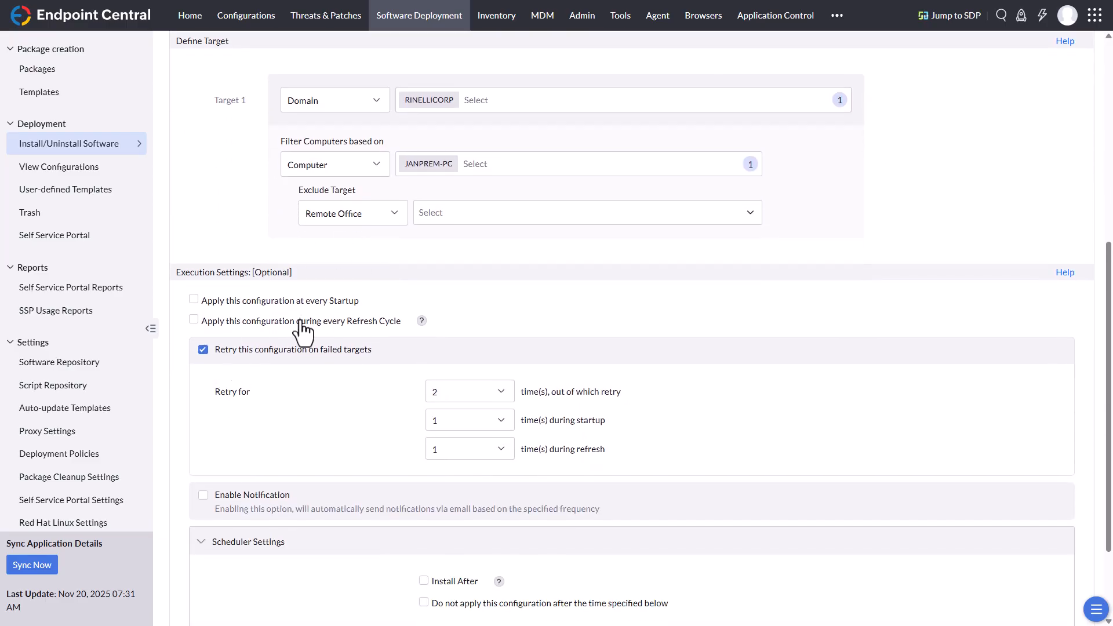
pyautogui.scroll(-2, 300, 325)
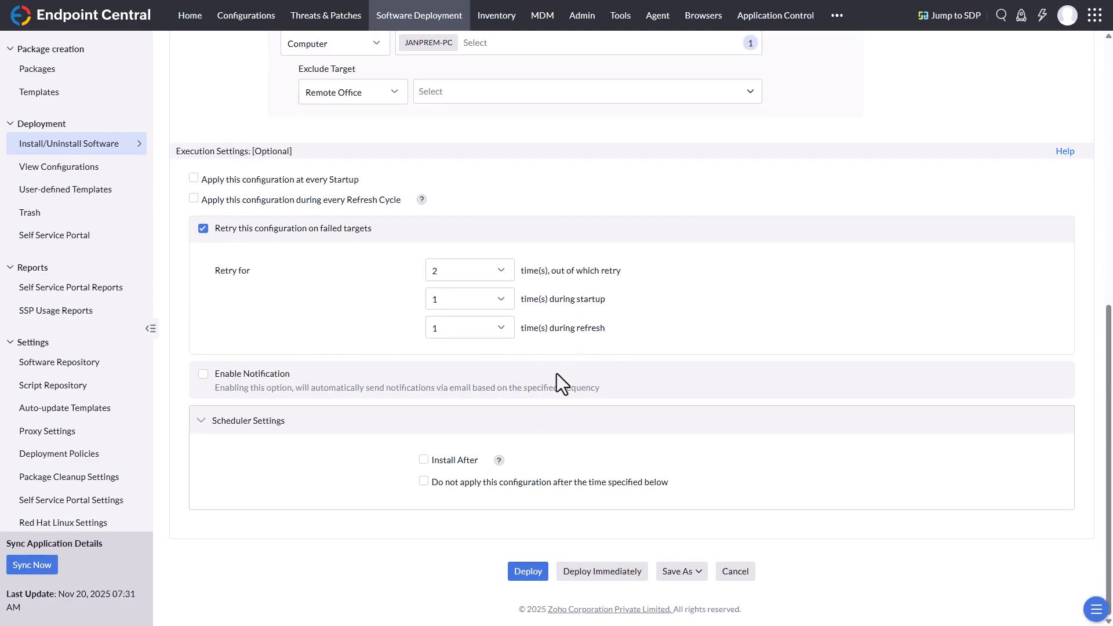
pyautogui.click(602, 574)
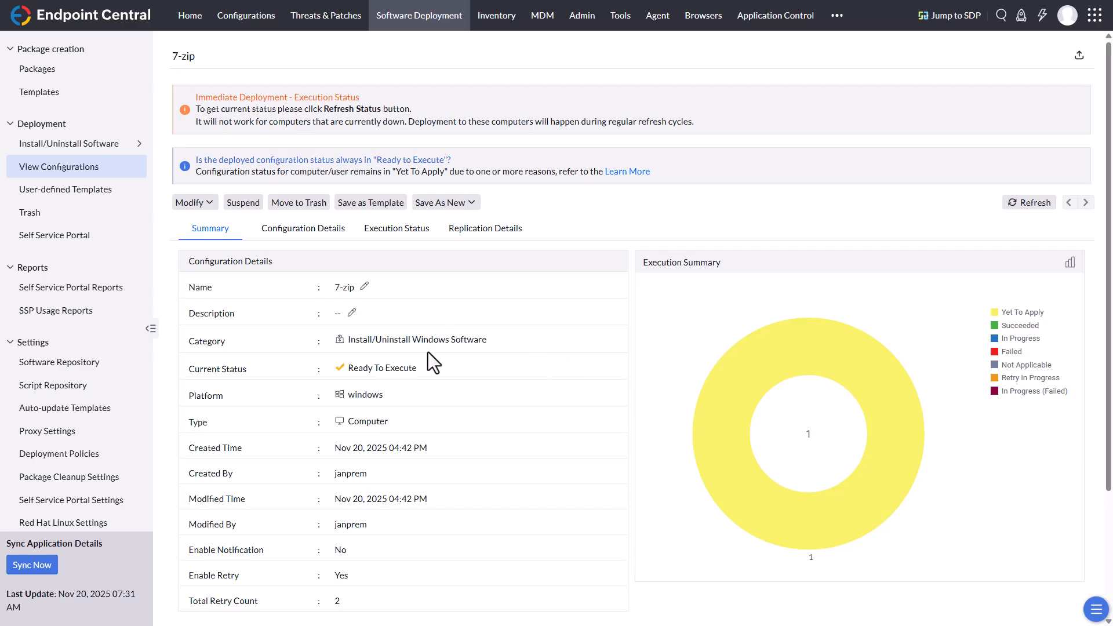
# Refresh the 7-zip configuration's execution status repeatedly and check the execution summary chart.
pyautogui.moveTo(703, 444)
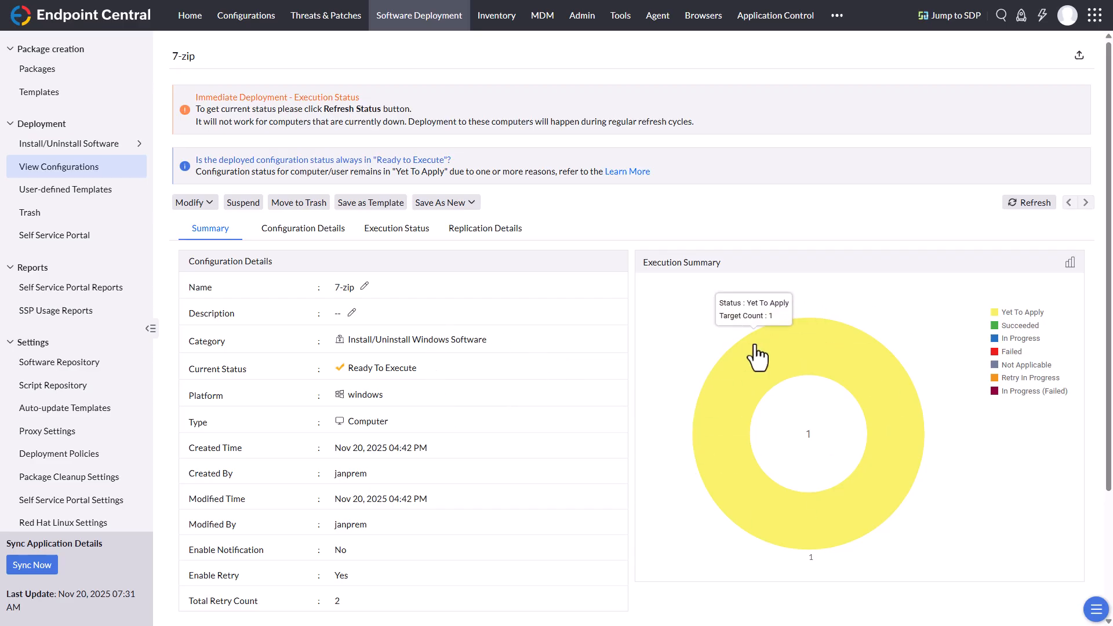
pyautogui.click(1033, 208)
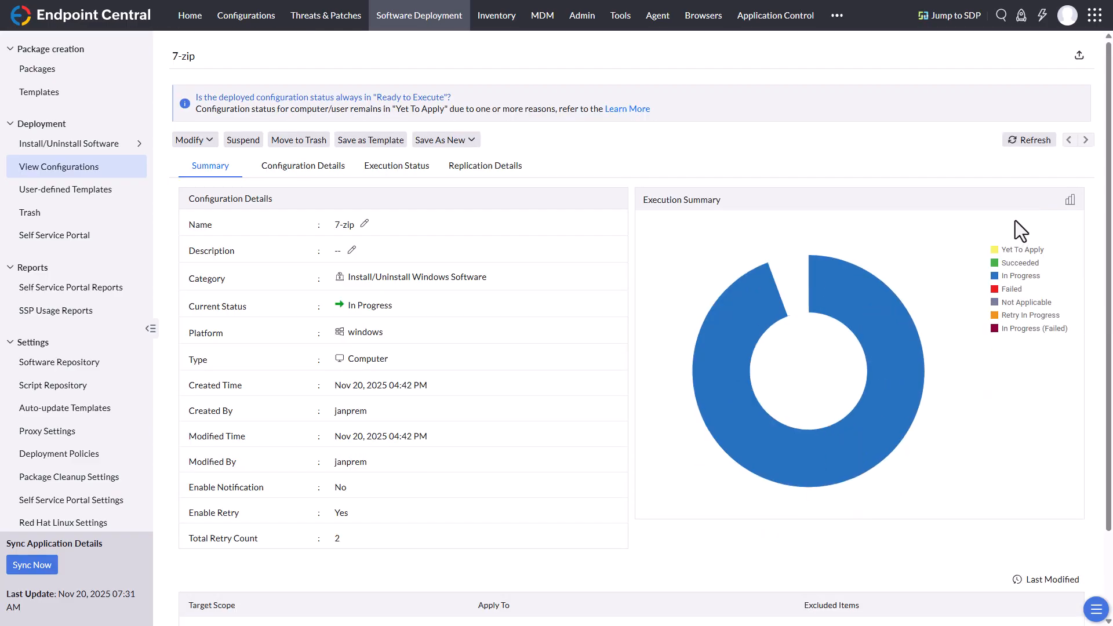
pyautogui.click(1019, 146)
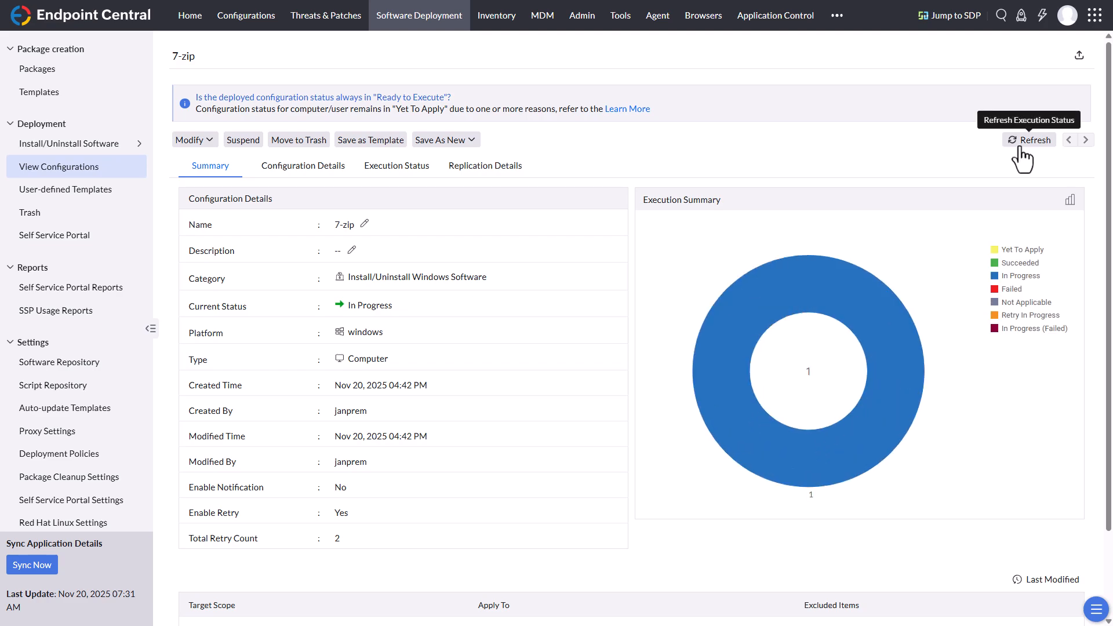
pyautogui.click(1020, 148)
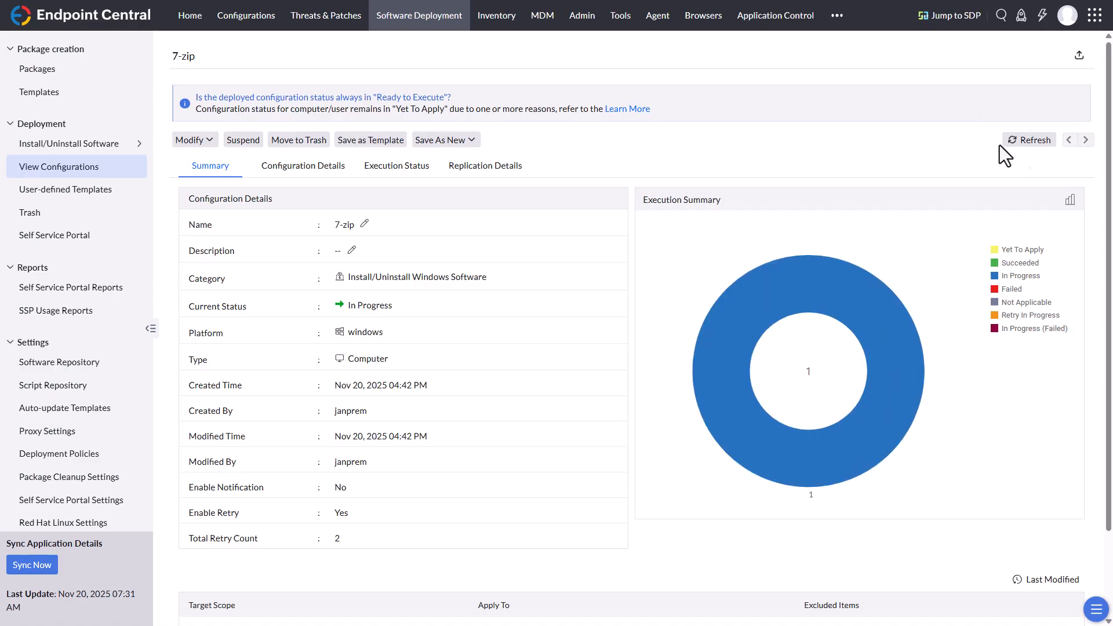
pyautogui.click(1030, 145)
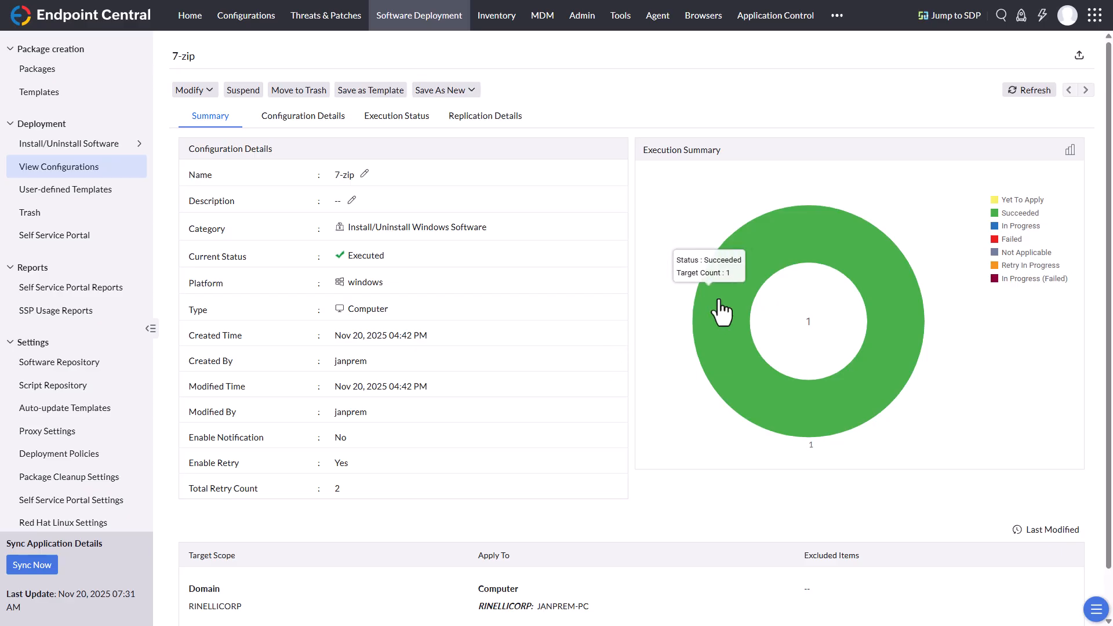
# Search Windows for 7-Zip File Manager, open it to check the installation, and close it again.
pyautogui.press('super')
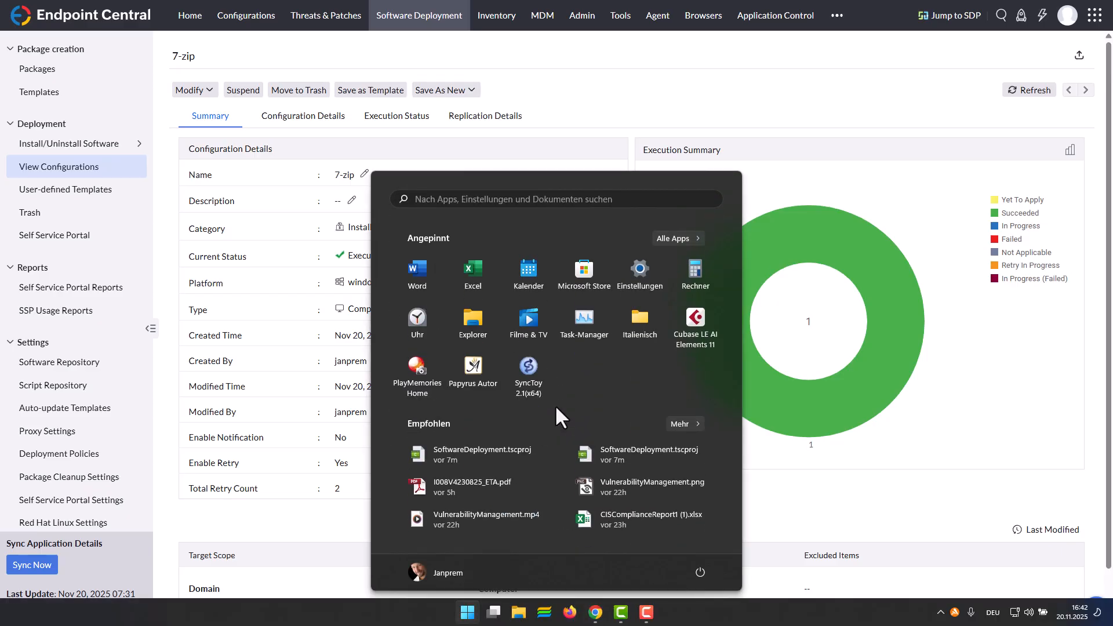
pyautogui.write('z')
pyautogui.press('BackSpace')
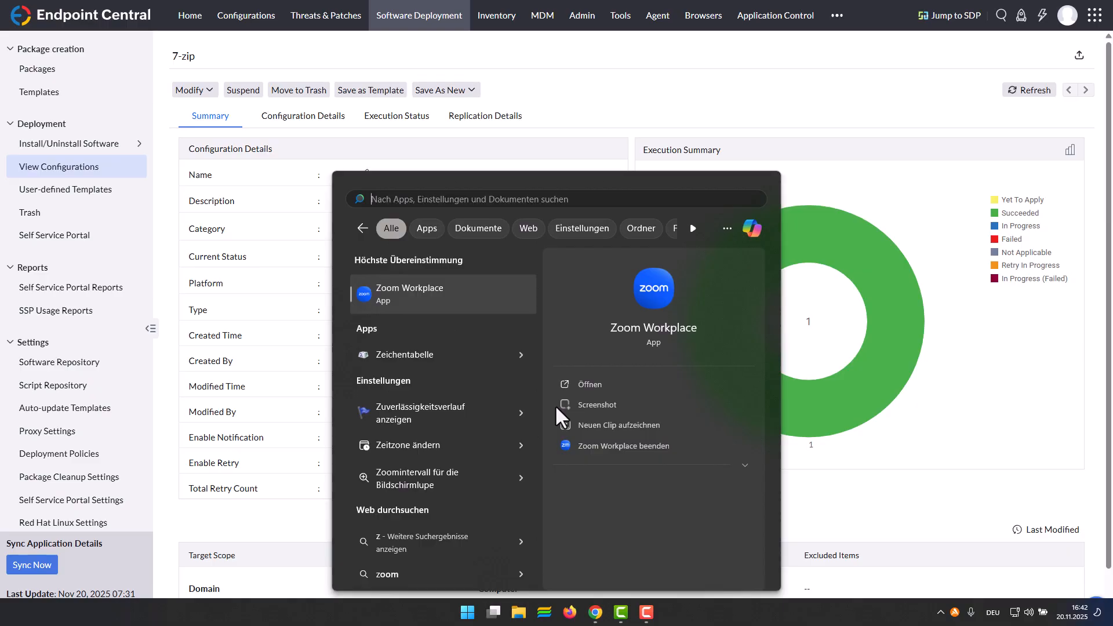
pyautogui.write('7z')
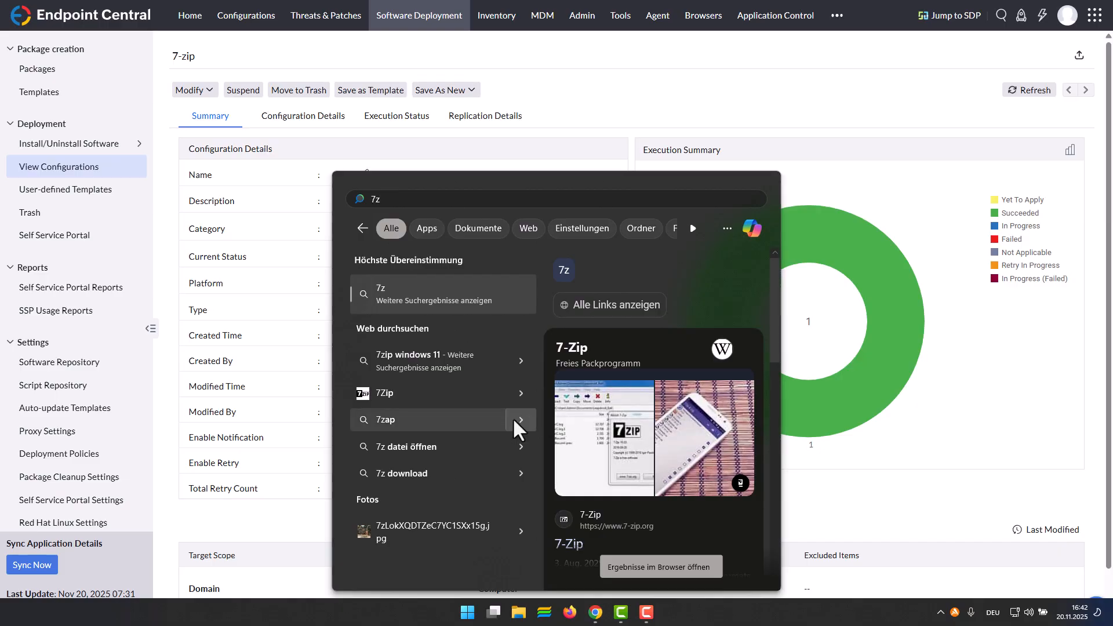
pyautogui.press('BackSpace')
pyautogui.write('-Zip File Manager')
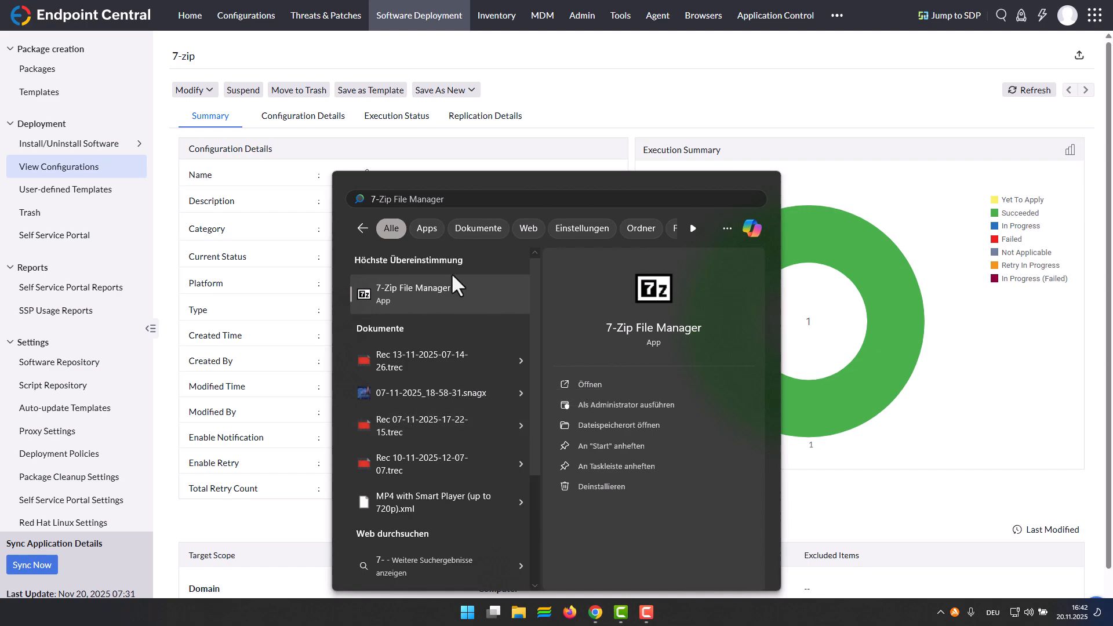
pyautogui.click(432, 302)
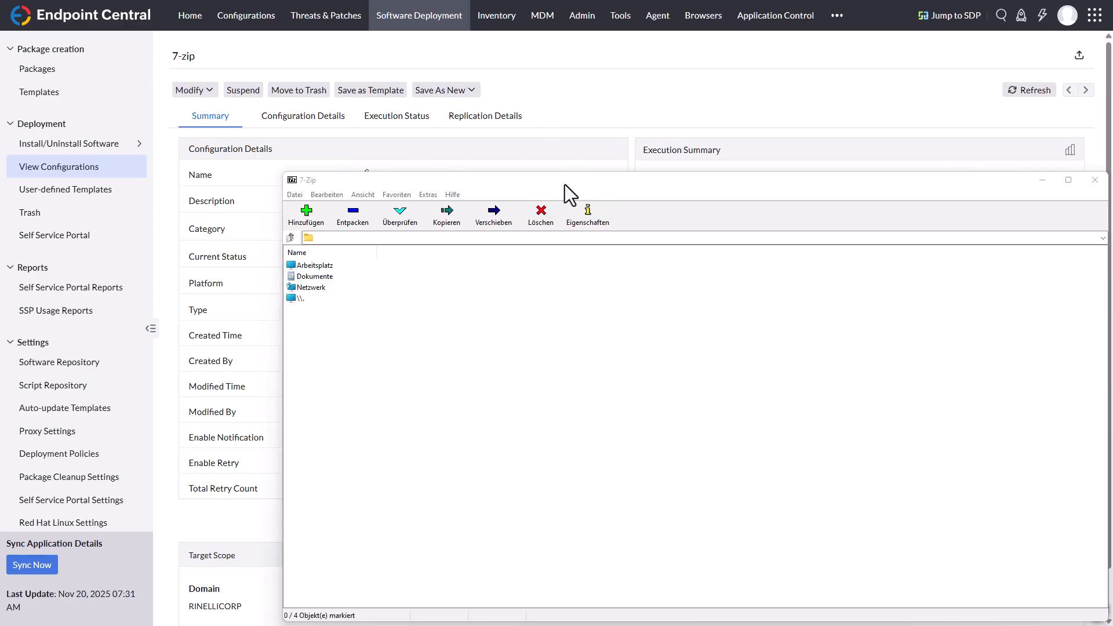
pyautogui.moveTo(566, 185); pyautogui.dragTo(443, 104)
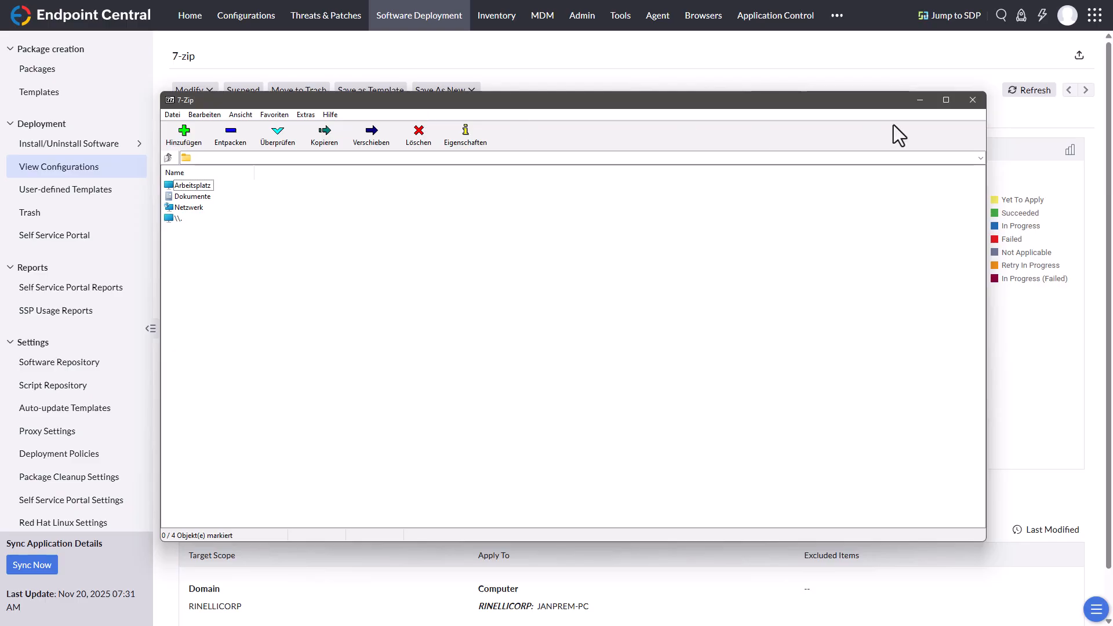
pyautogui.click(971, 101)
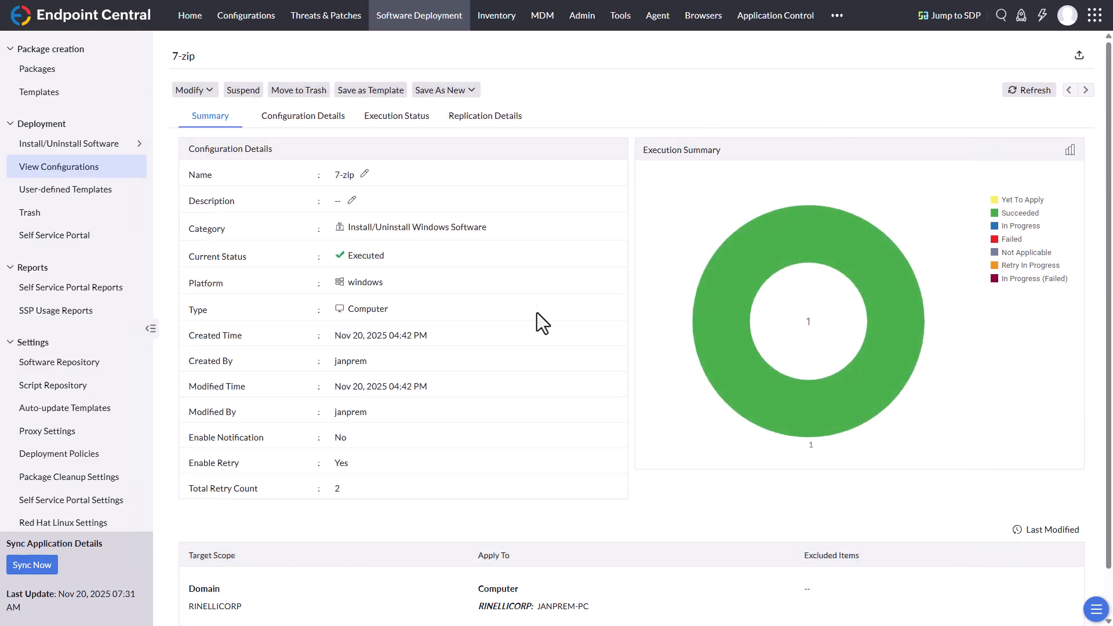
# View the 7-zip configuration's details and its execution status per computer.
pyautogui.click(326, 120)
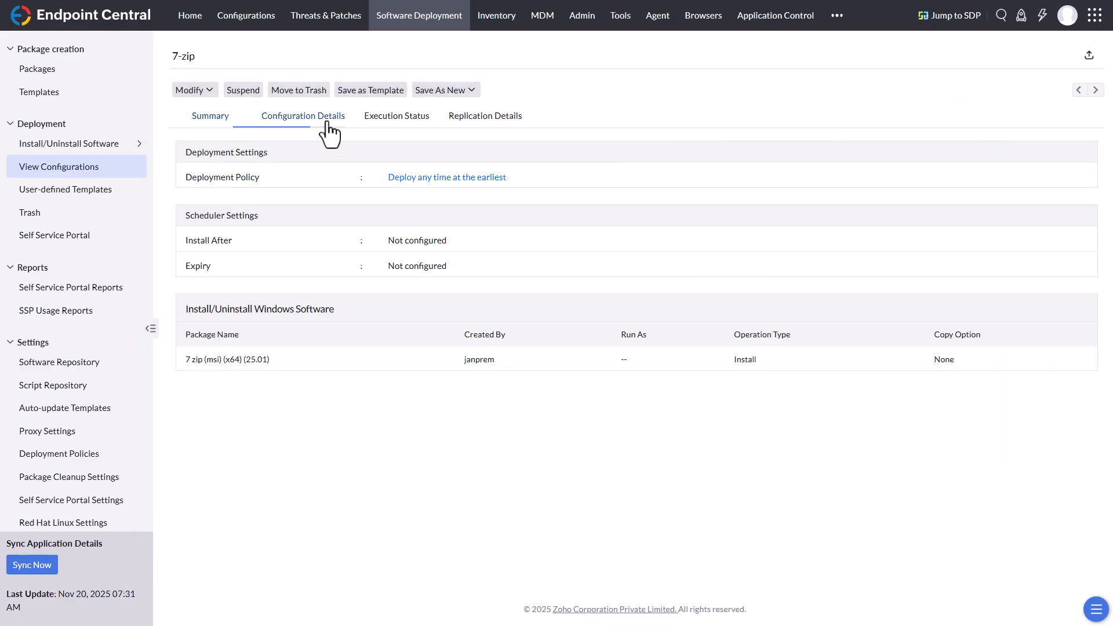
pyautogui.click(402, 119)
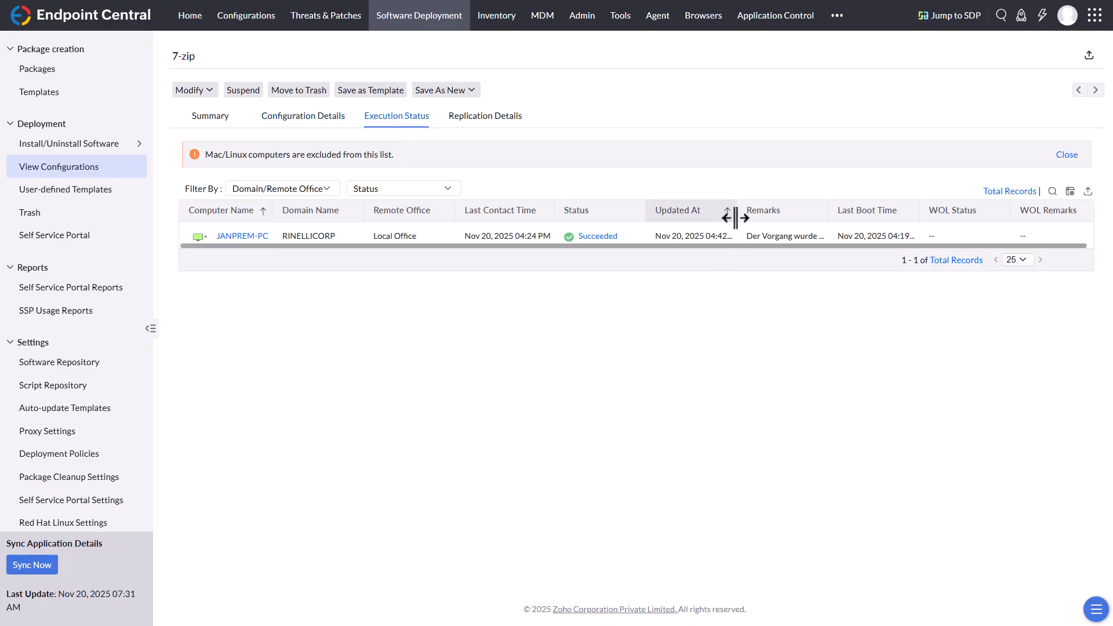
# Widen the Updated At column in the execution status list, and check the summary's created time against the system clock.
pyautogui.moveTo(735, 218); pyautogui.dragTo(760, 214)
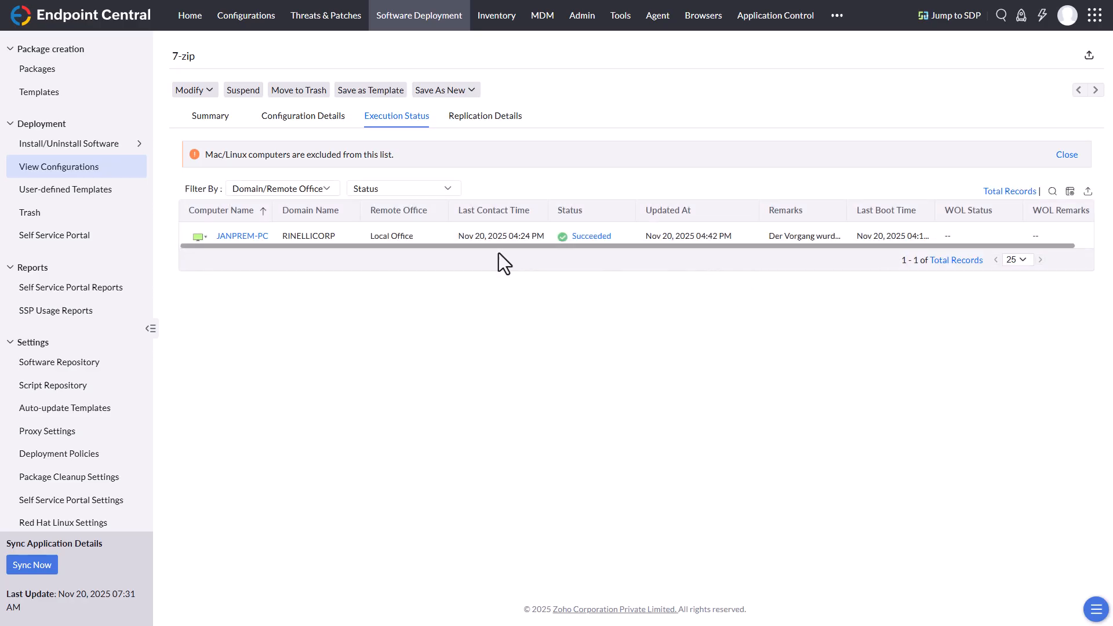
pyautogui.click(208, 119)
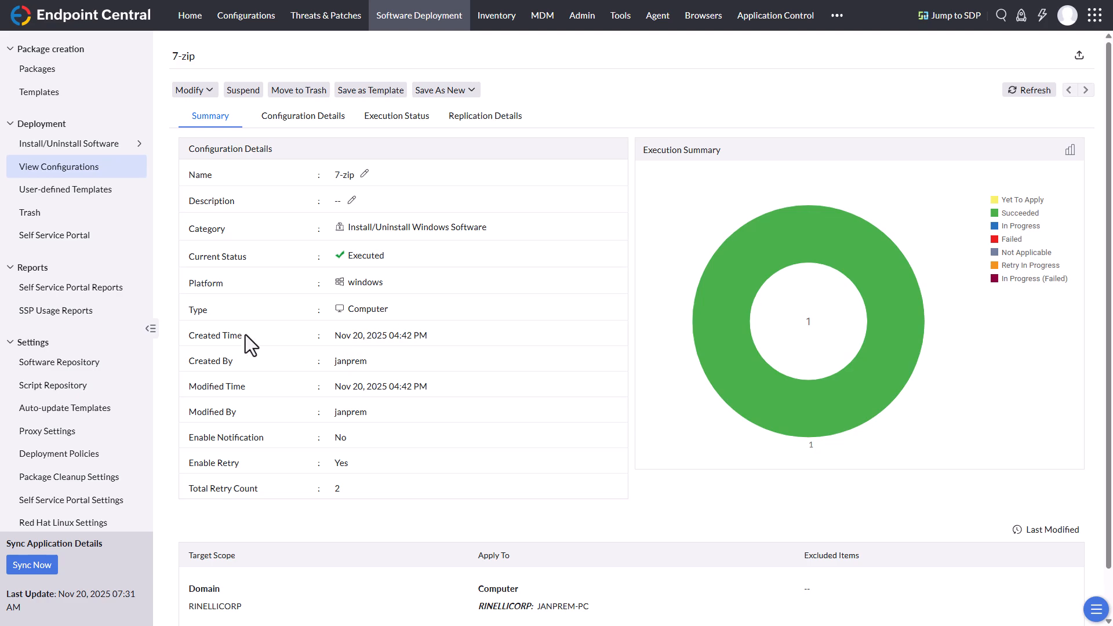
pyautogui.moveTo(420, 339); pyautogui.dragTo(394, 339)
pyautogui.press('super')
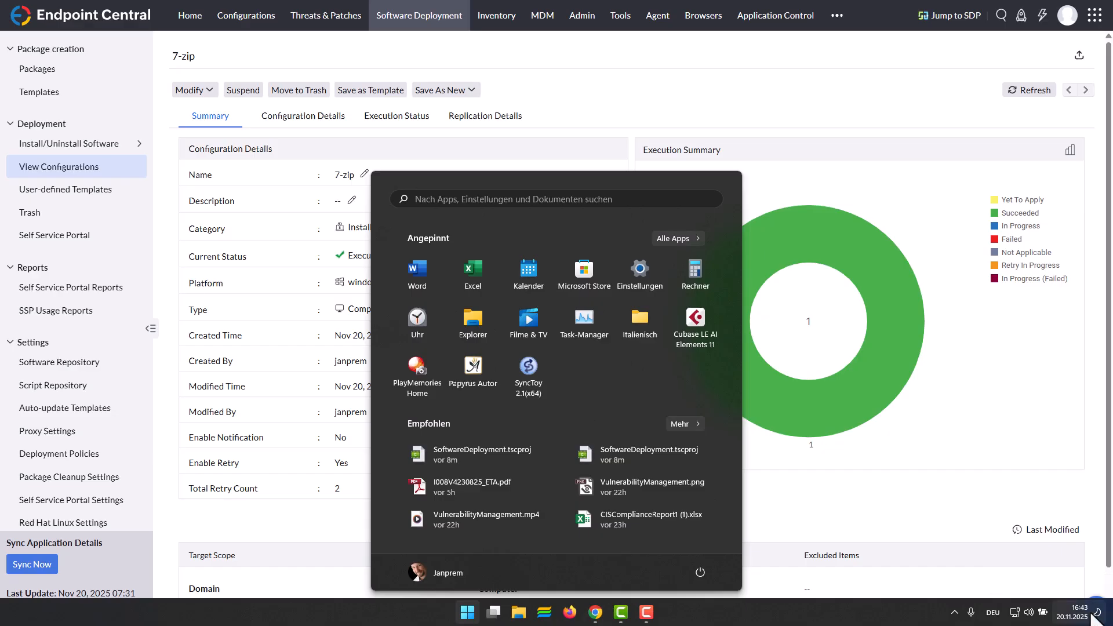
pyautogui.click(742, 53)
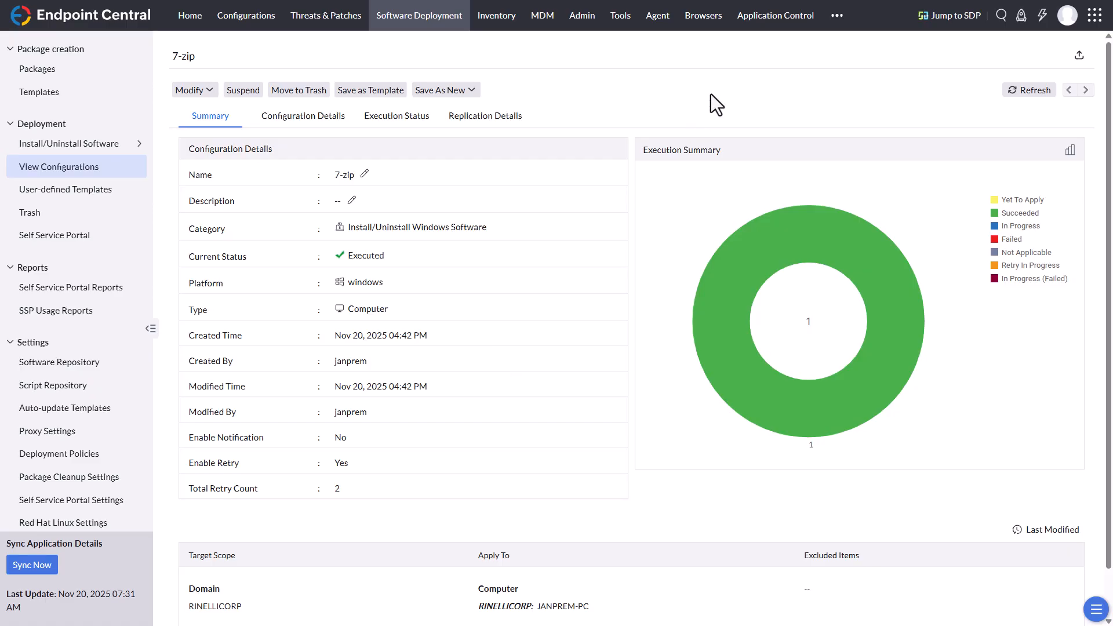
# Open the 7 zip (msi) (x64) (25.01) package for modification and display its installation pre-deployment activities.
pyautogui.click(51, 80)
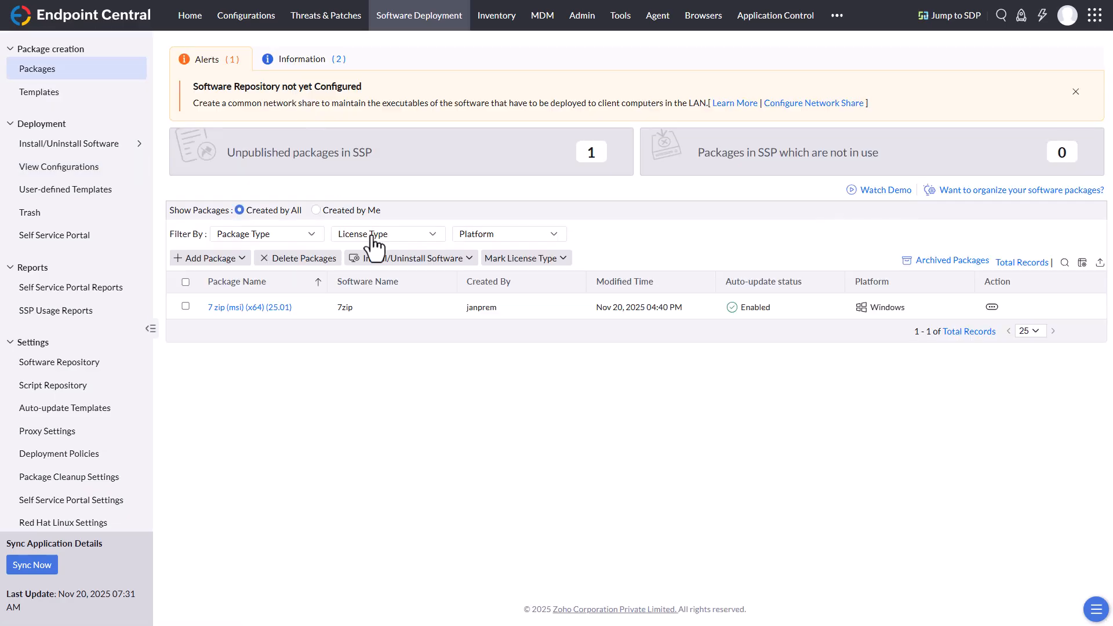
pyautogui.click(992, 309)
pyautogui.click(942, 264)
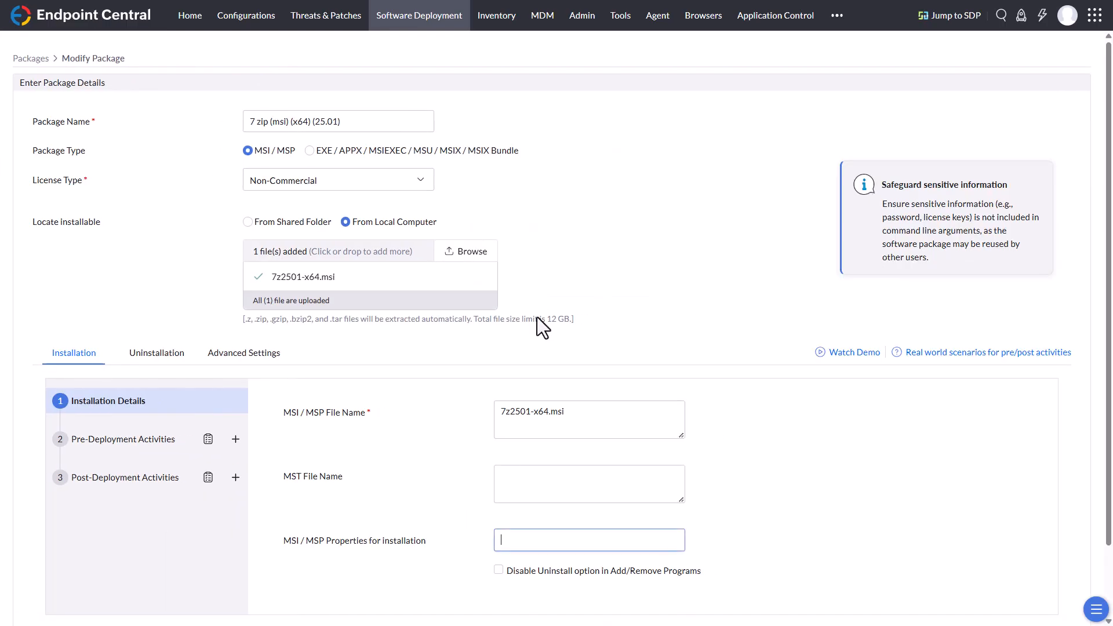
pyautogui.click(124, 398)
pyautogui.scroll(-2, 156, 411)
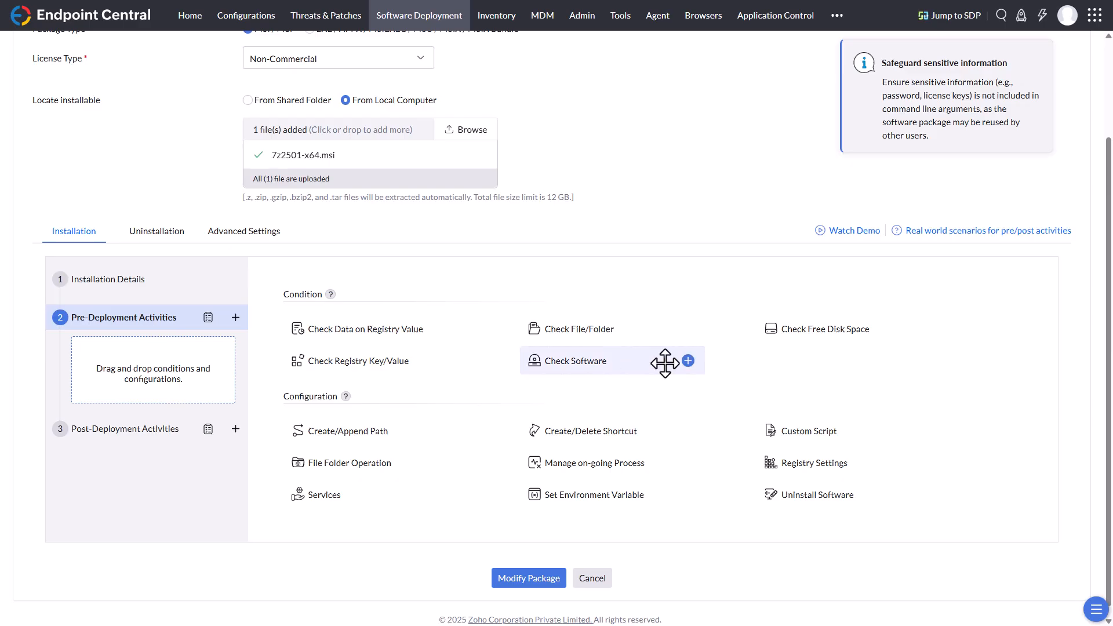
# Add a Check Software pre-deployment condition to inspect its software name operators and action choices, and remove it again.
pyautogui.click(688, 360)
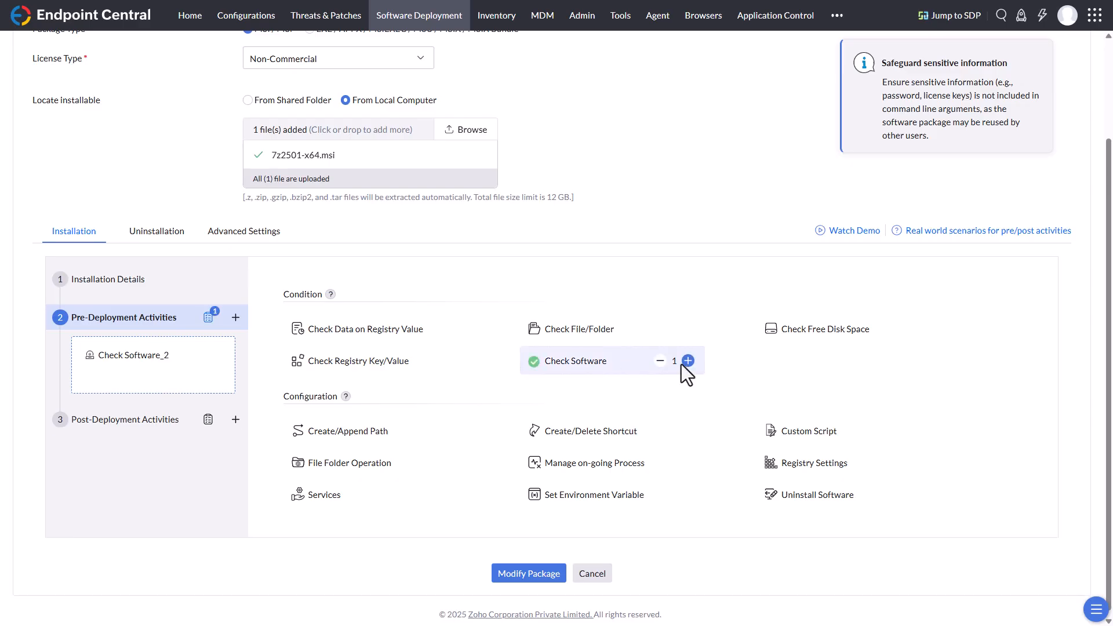
pyautogui.click(141, 357)
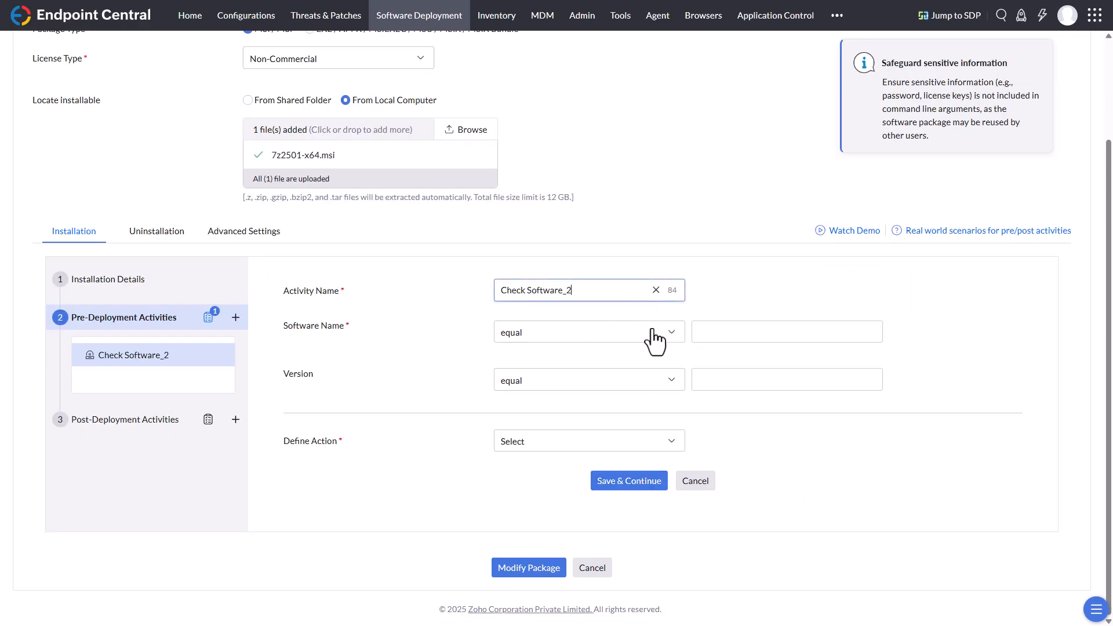
pyautogui.click(672, 335)
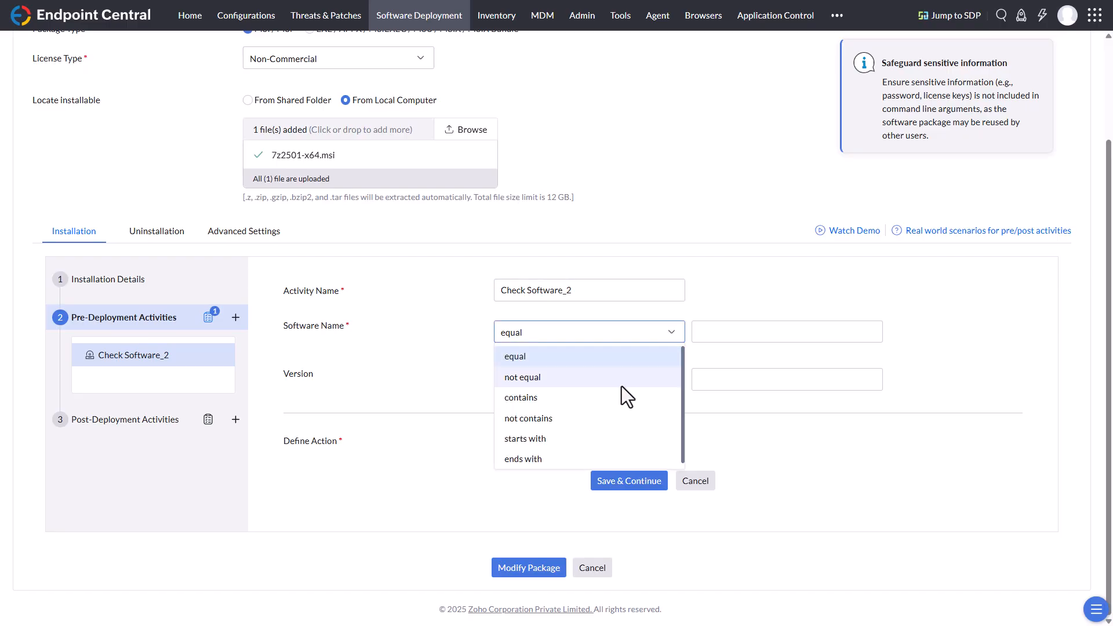
pyautogui.click(666, 339)
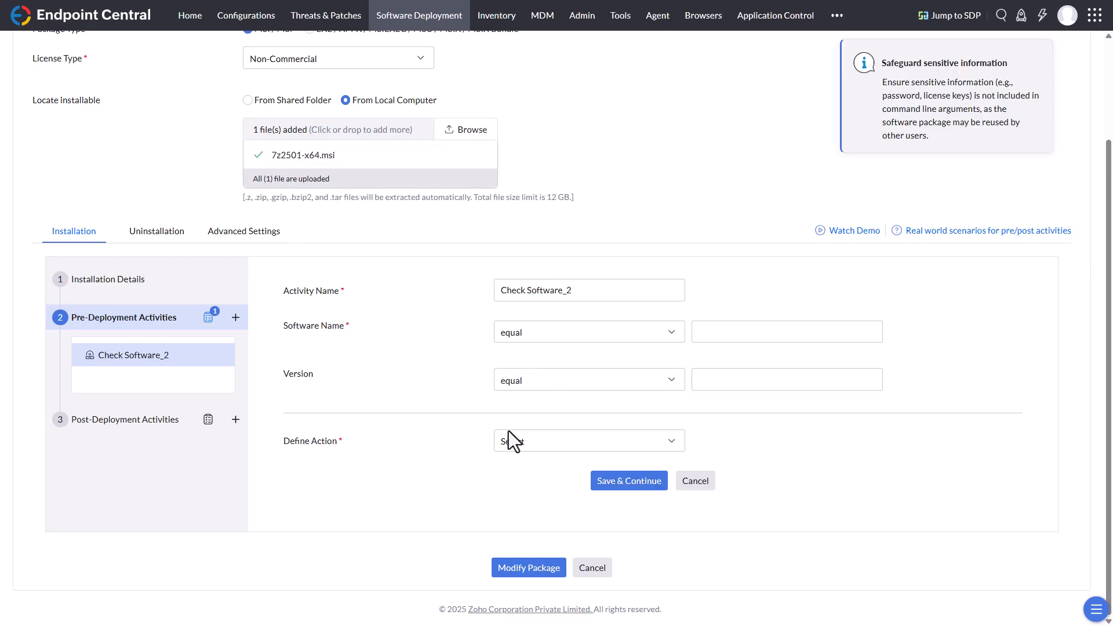
pyautogui.click(569, 448)
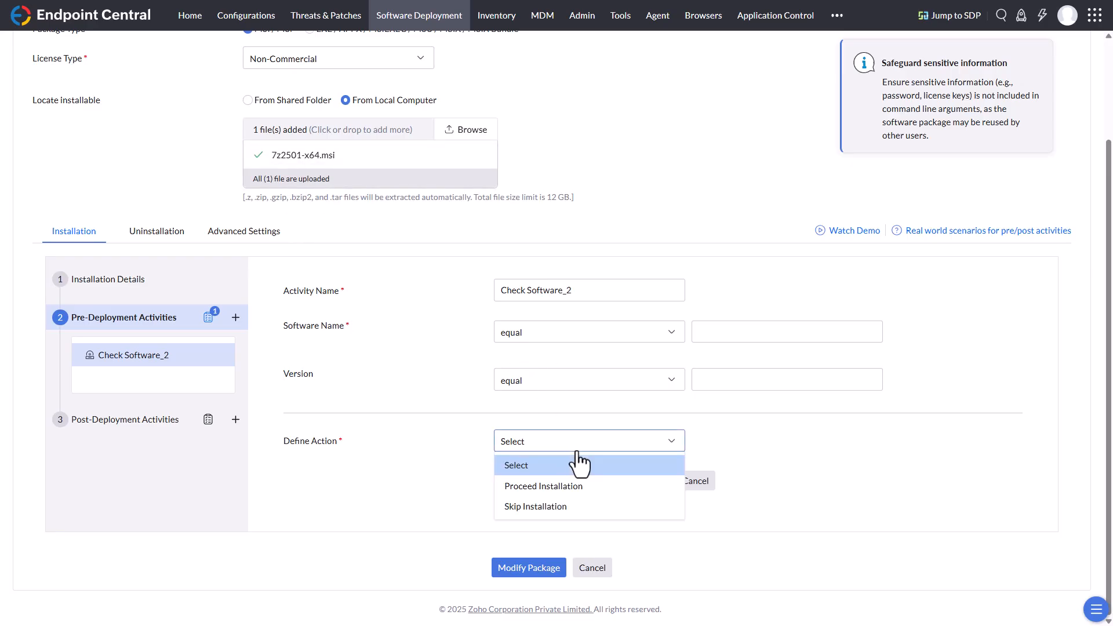
pyautogui.click(409, 485)
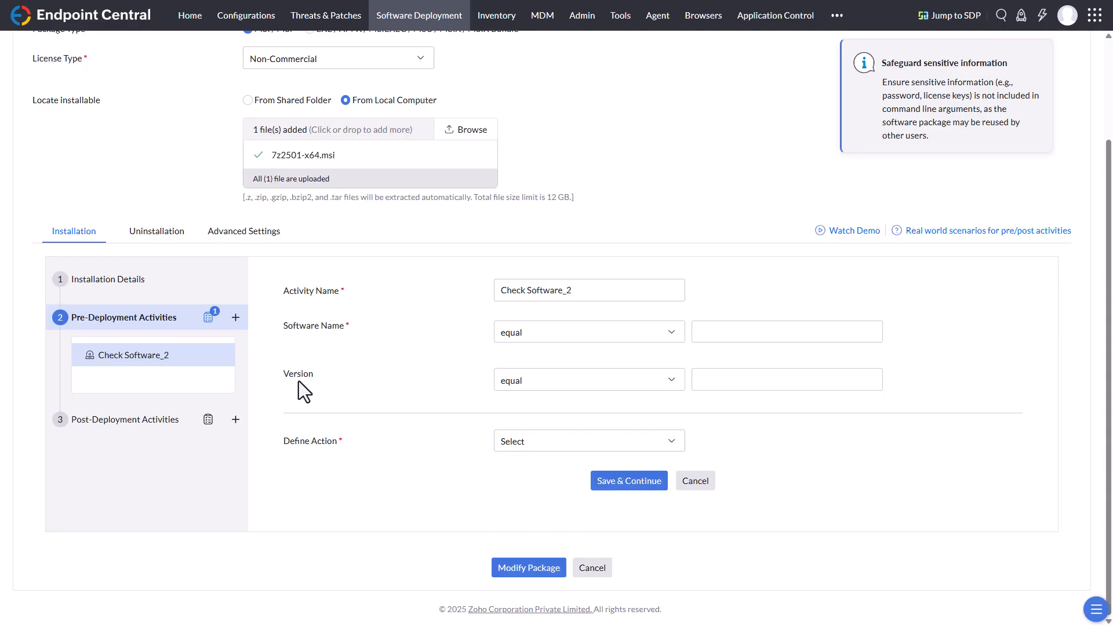
pyautogui.click(221, 355)
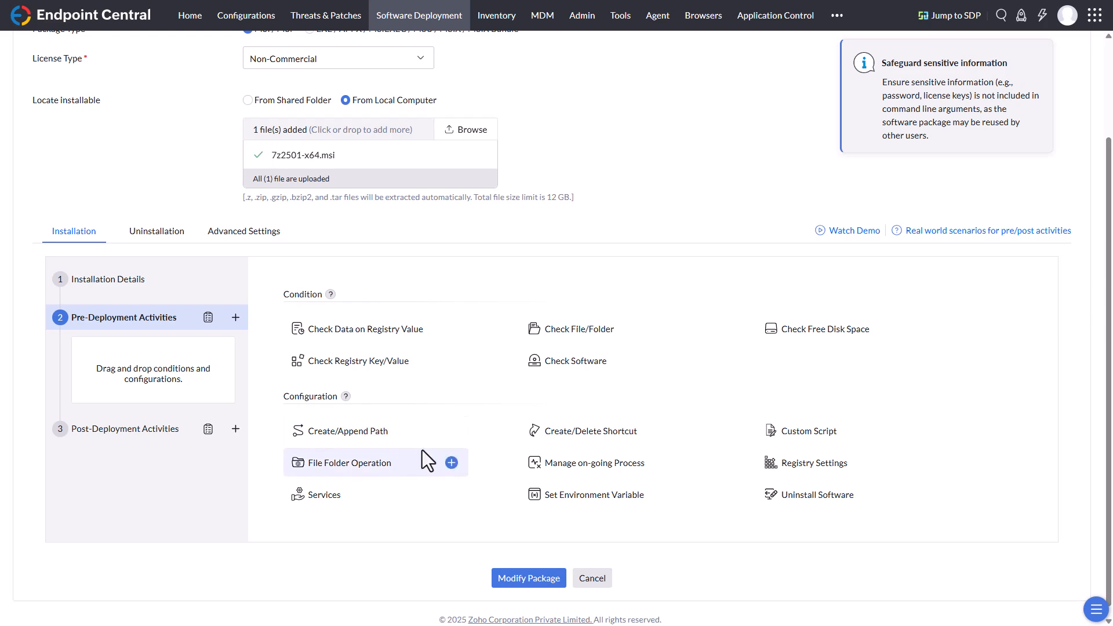
# Add a File Folder Operation to the installation's pre-deployment activities and open its settings.
pyautogui.click(452, 462)
pyautogui.click(123, 356)
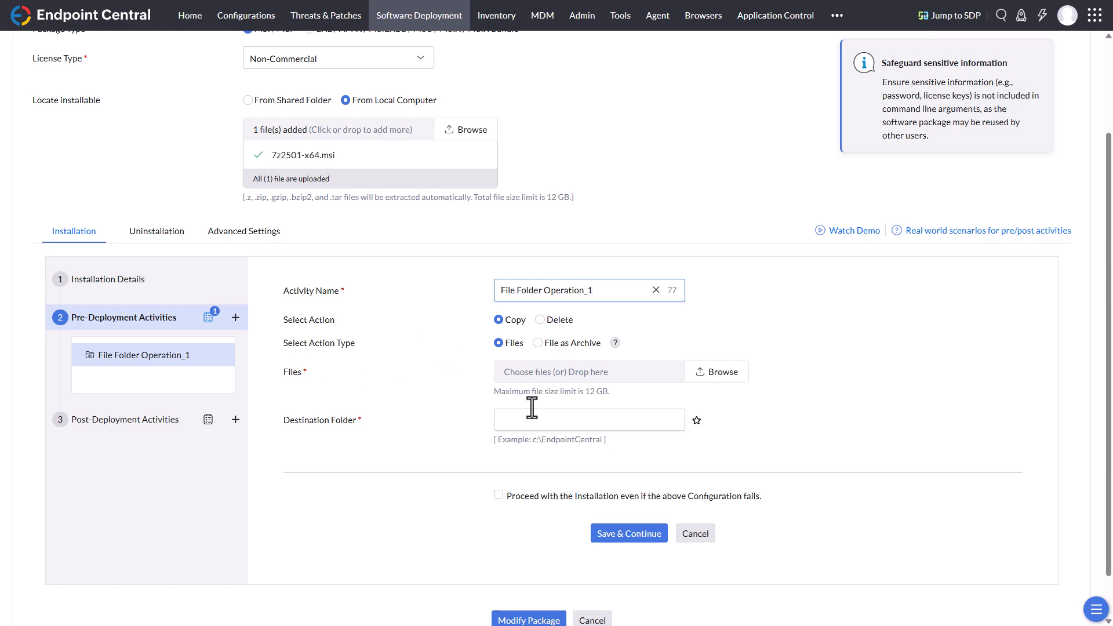
pyautogui.click(505, 420)
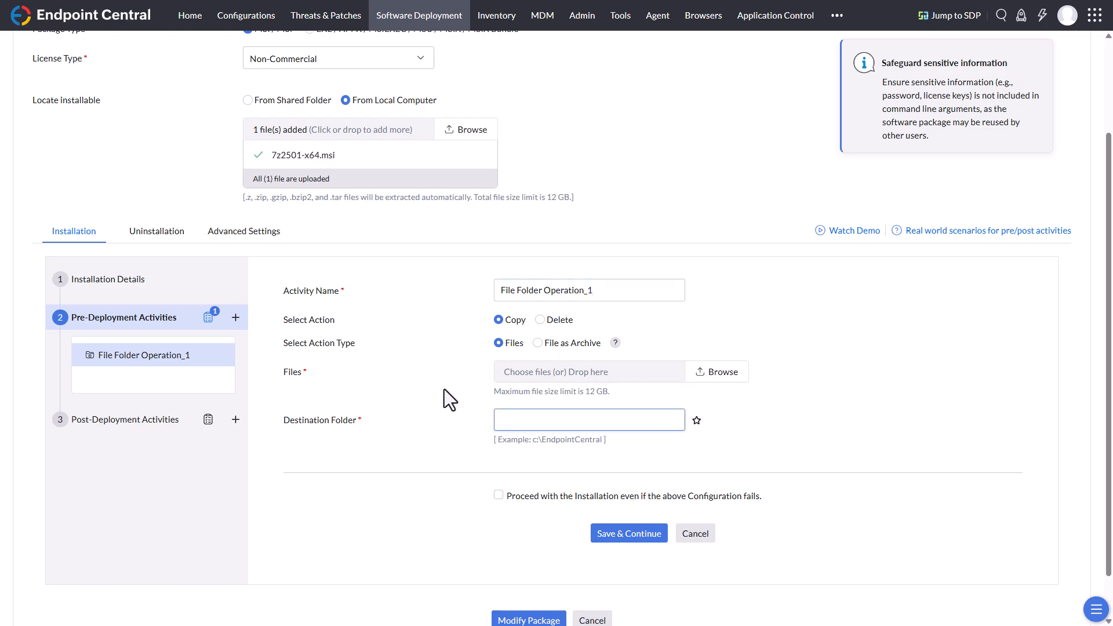
pyautogui.click(443, 389)
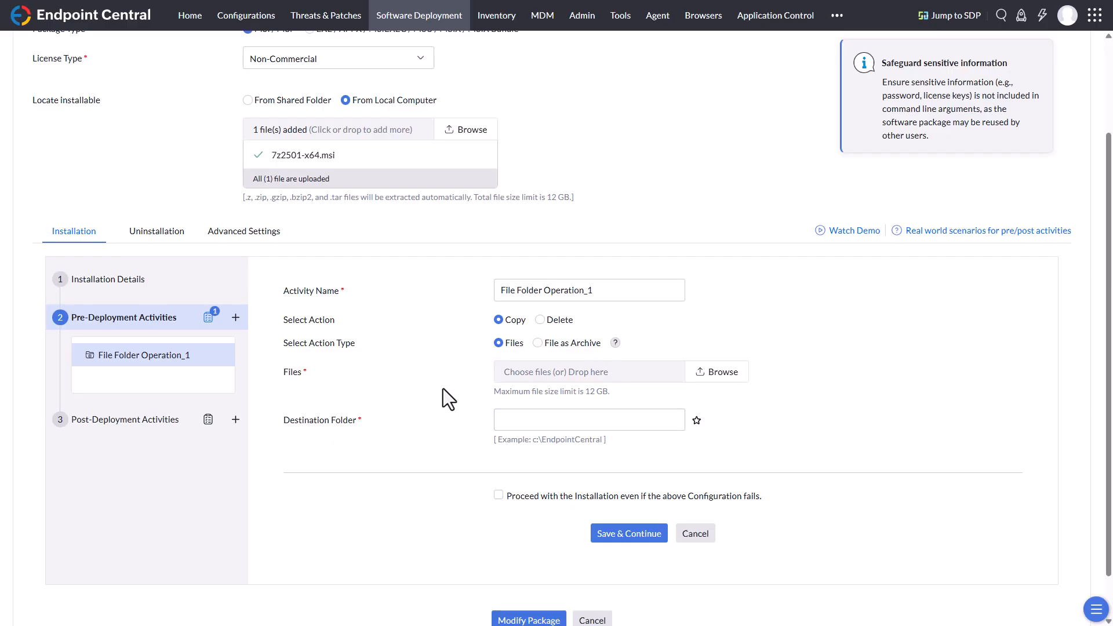
# Add two File Folder Operations to the installation's post-deployment activities and set the second one's action to Delete.
pyautogui.click(236, 419)
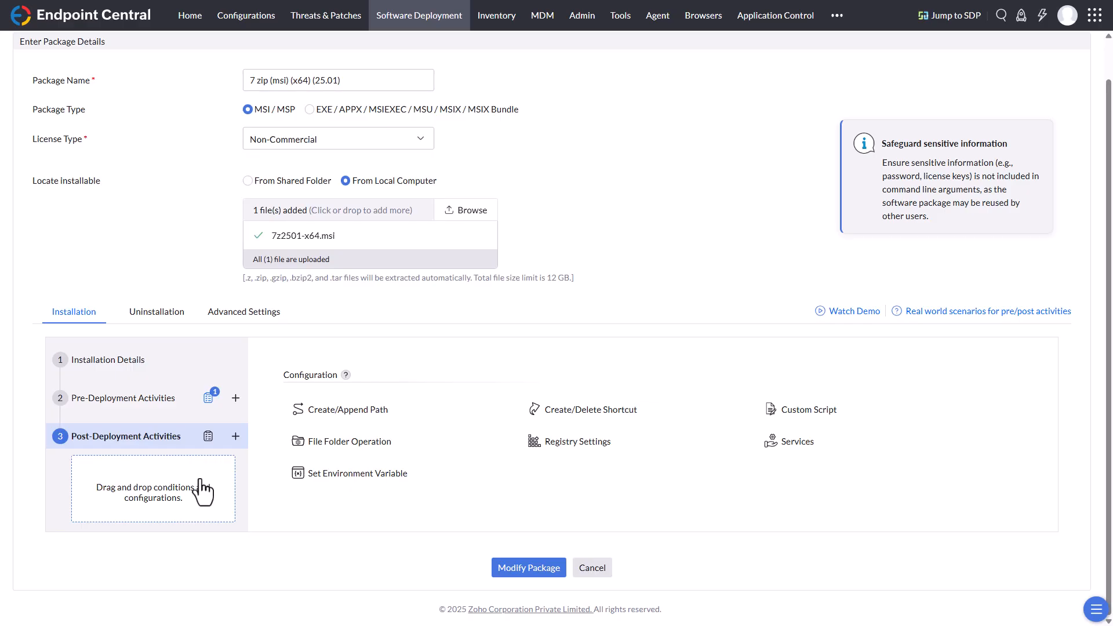
pyautogui.click(452, 442)
pyautogui.click(452, 443)
pyautogui.click(156, 489)
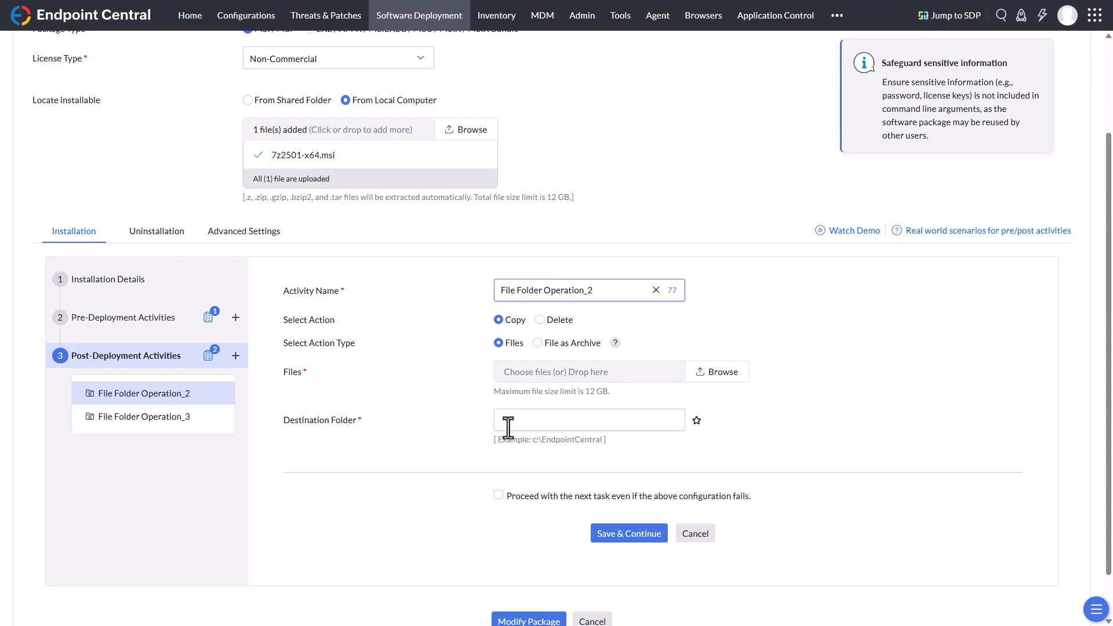
pyautogui.click(157, 418)
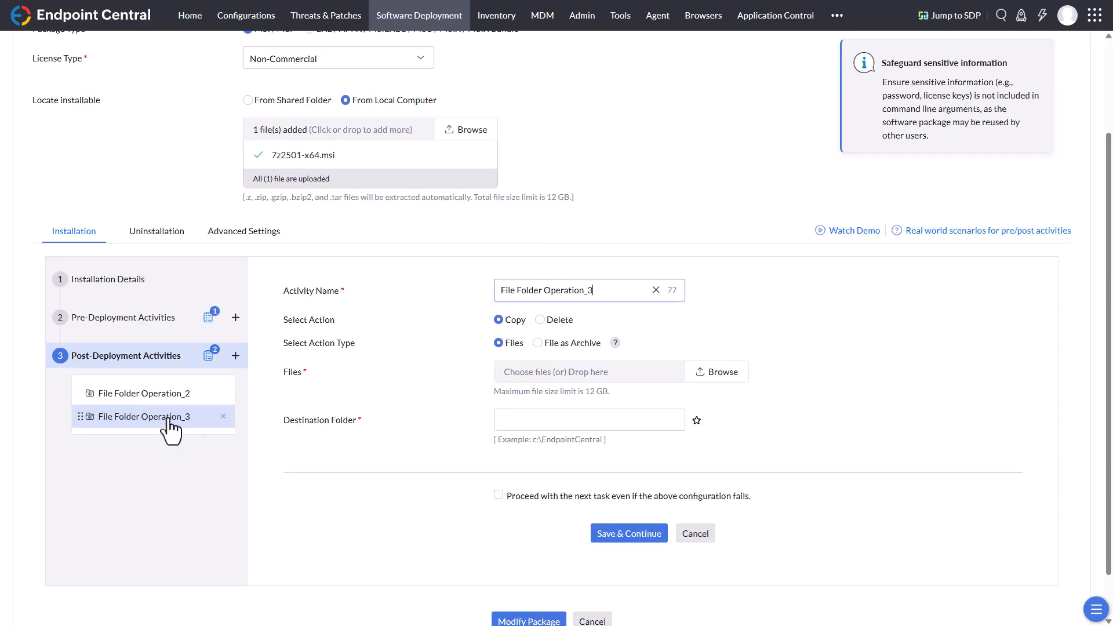
pyautogui.click(540, 320)
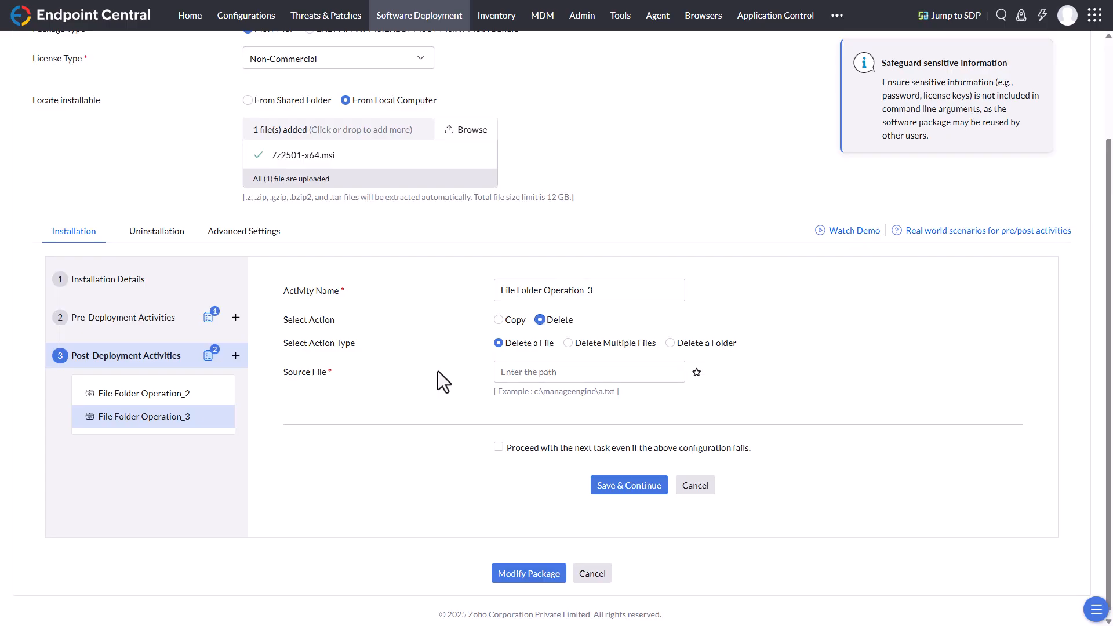
# Add a Create/Delete Shortcut configuration to the installation's post-deployment activities and open its settings.
pyautogui.click(236, 356)
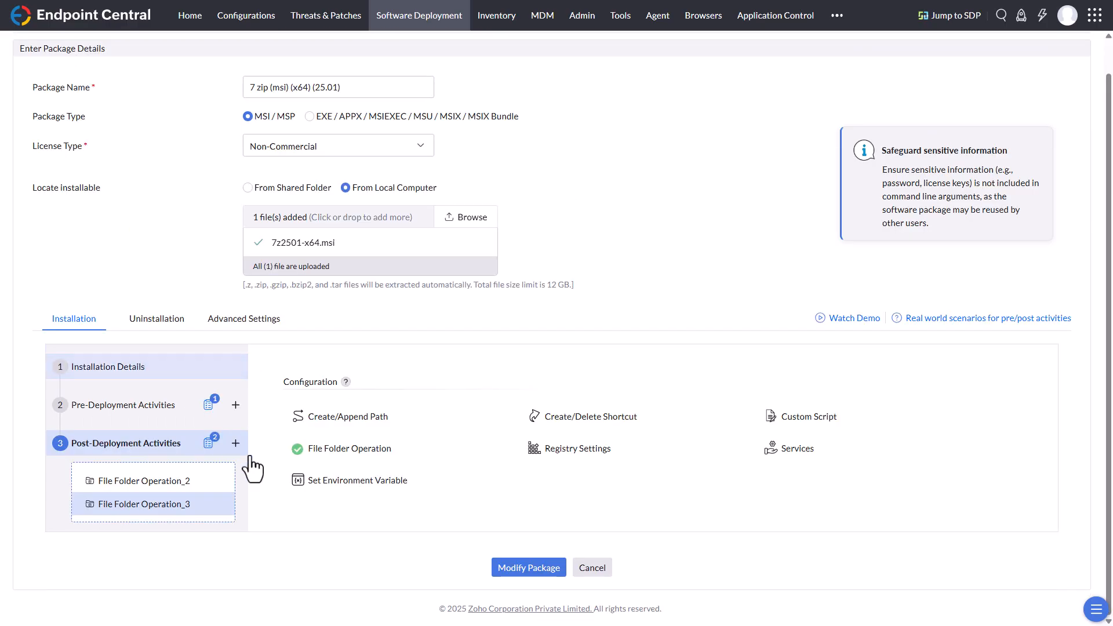
pyautogui.click(235, 405)
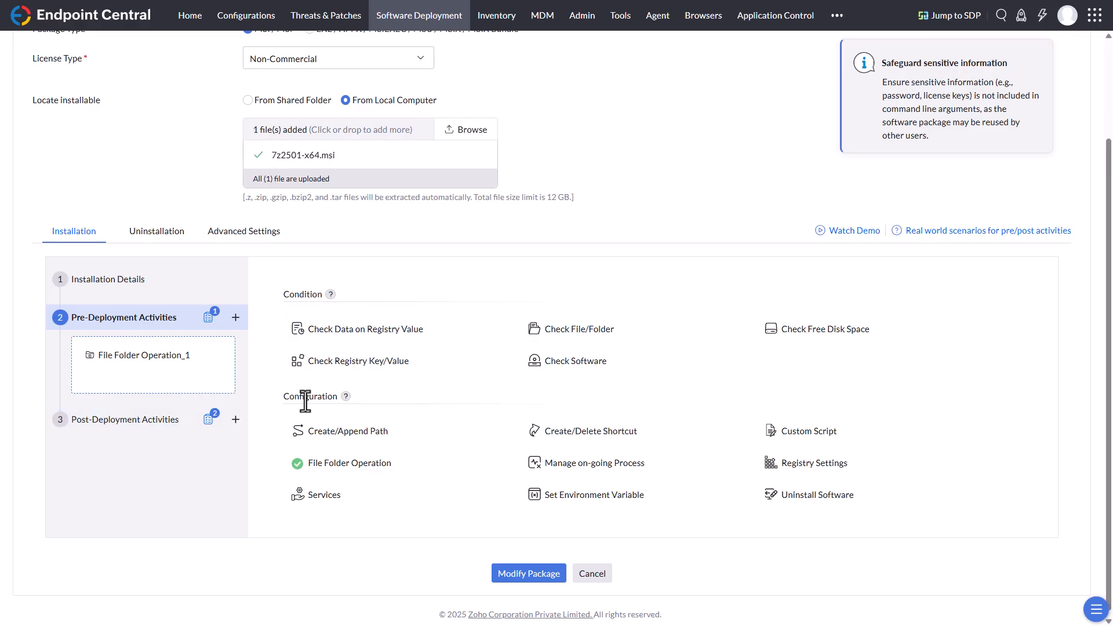
pyautogui.click(235, 420)
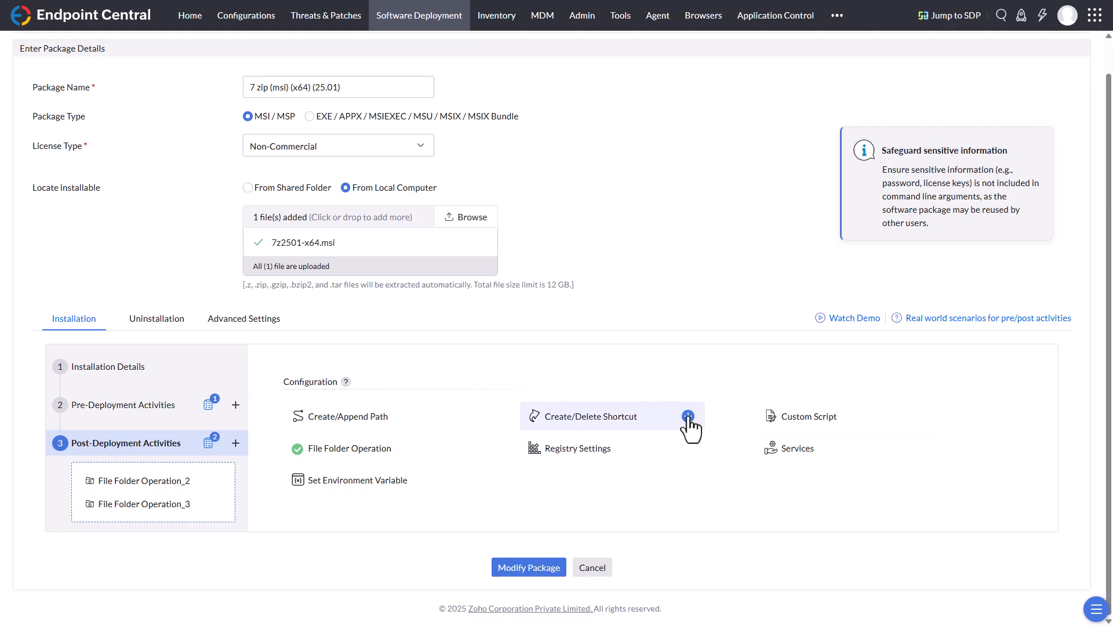
pyautogui.click(689, 416)
pyautogui.click(149, 517)
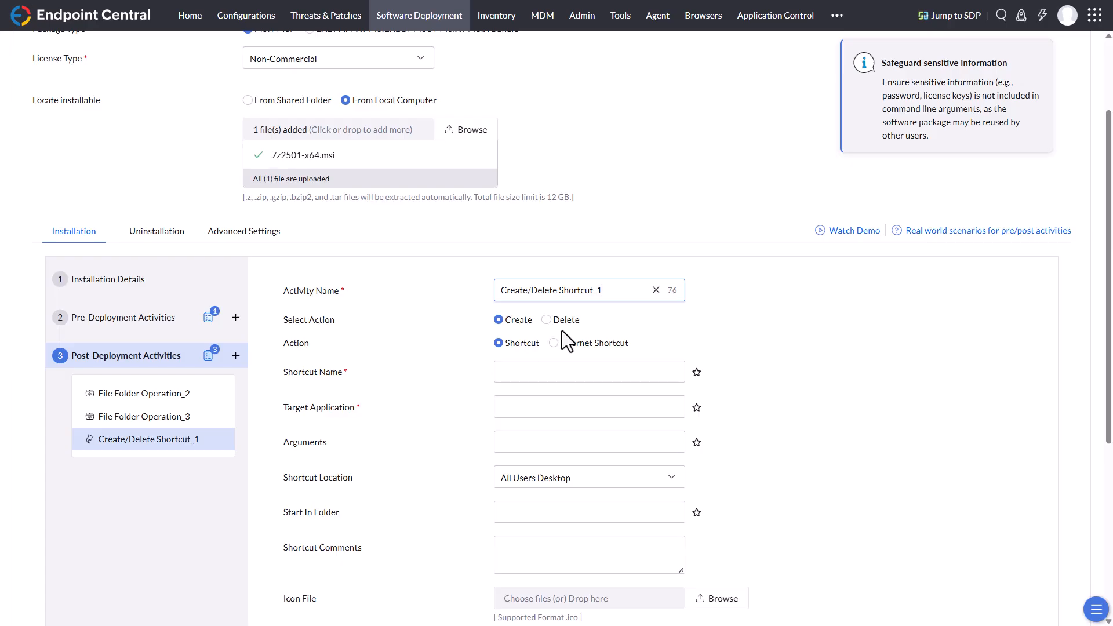
# Compare the shortcut activity's Create and Delete forms and its Shortcut and Internet Shortcut forms, ending on Create and Shortcut.
pyautogui.click(551, 321)
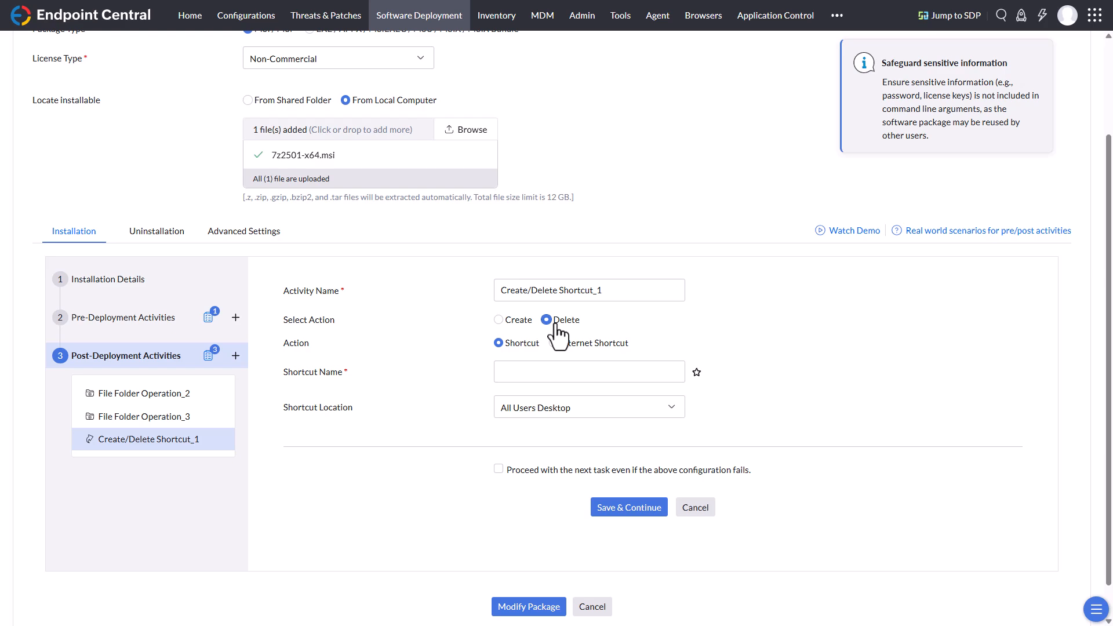
pyautogui.click(498, 320)
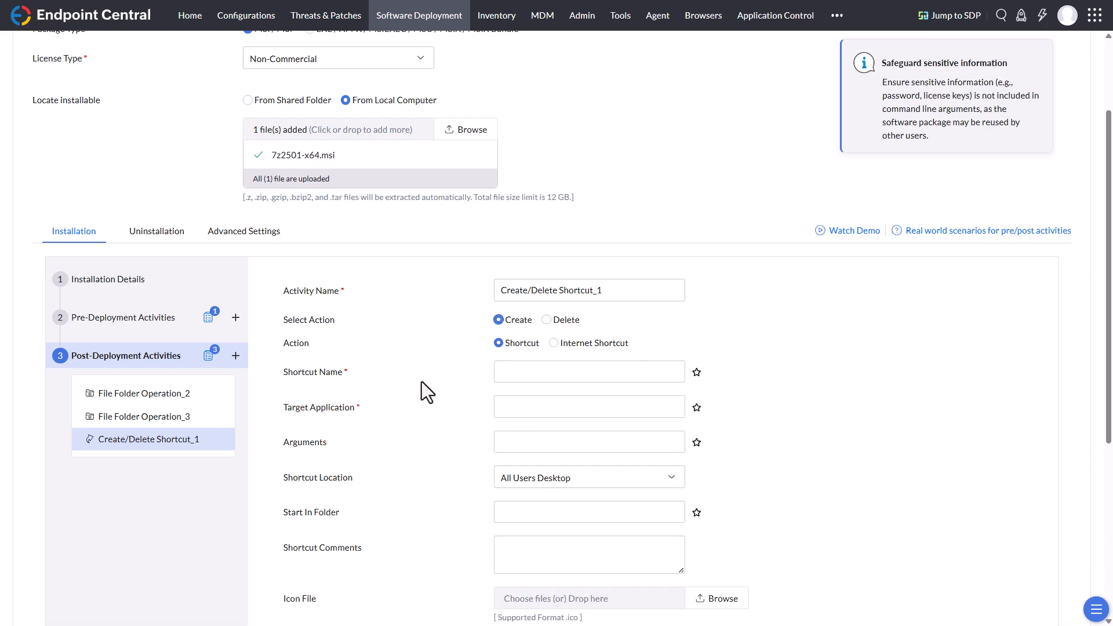
pyautogui.scroll(-2, 422, 383)
pyautogui.click(554, 216)
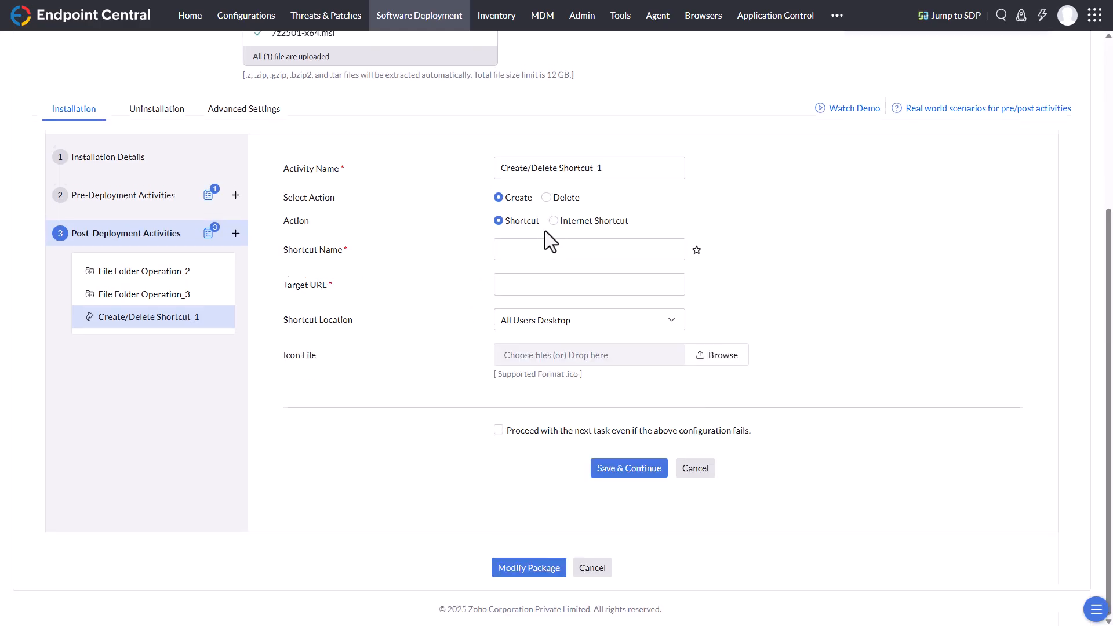
pyautogui.click(499, 216)
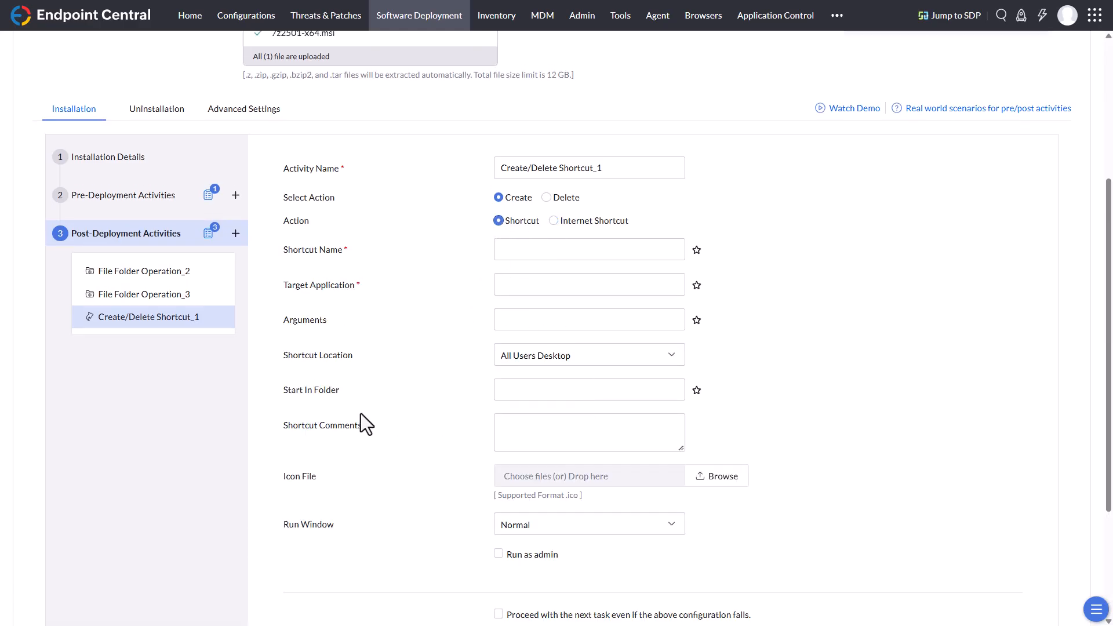
pyautogui.scroll(-1, 371, 414)
pyautogui.scroll(5, 360, 403)
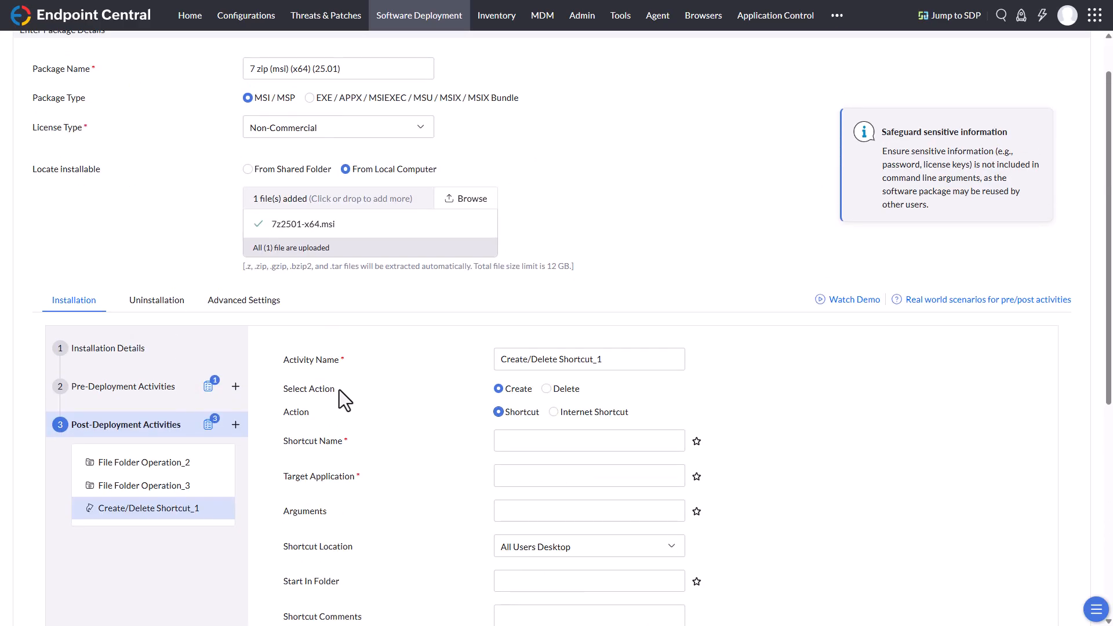
# Examine the package's uninstallation details and the options available for its pre-deployment and post-deployment activities.
pyautogui.click(148, 299)
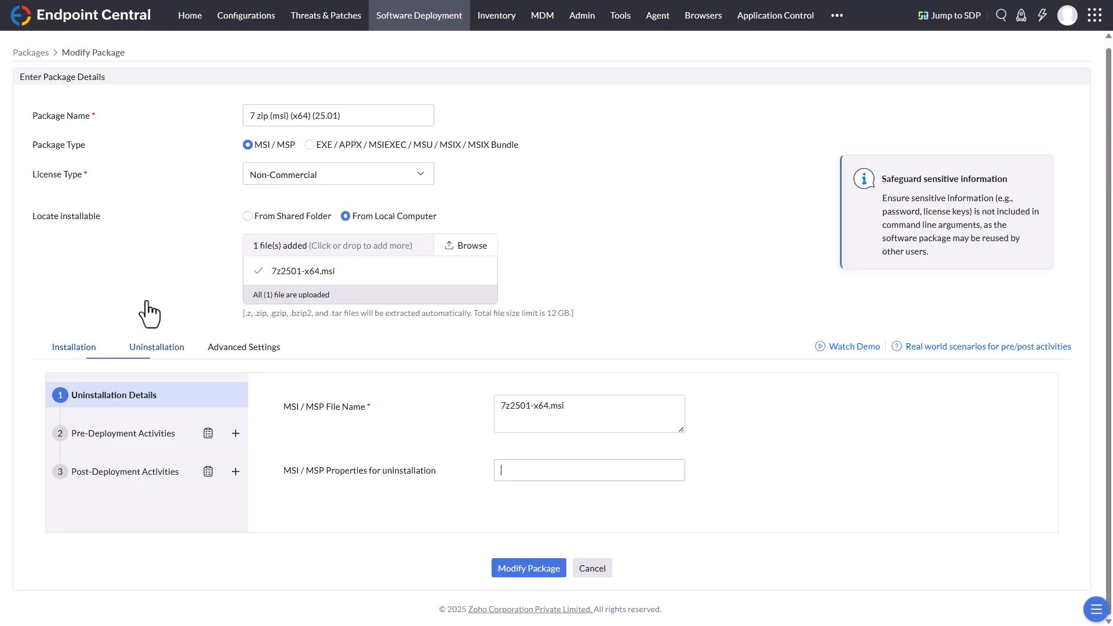
pyautogui.click(235, 433)
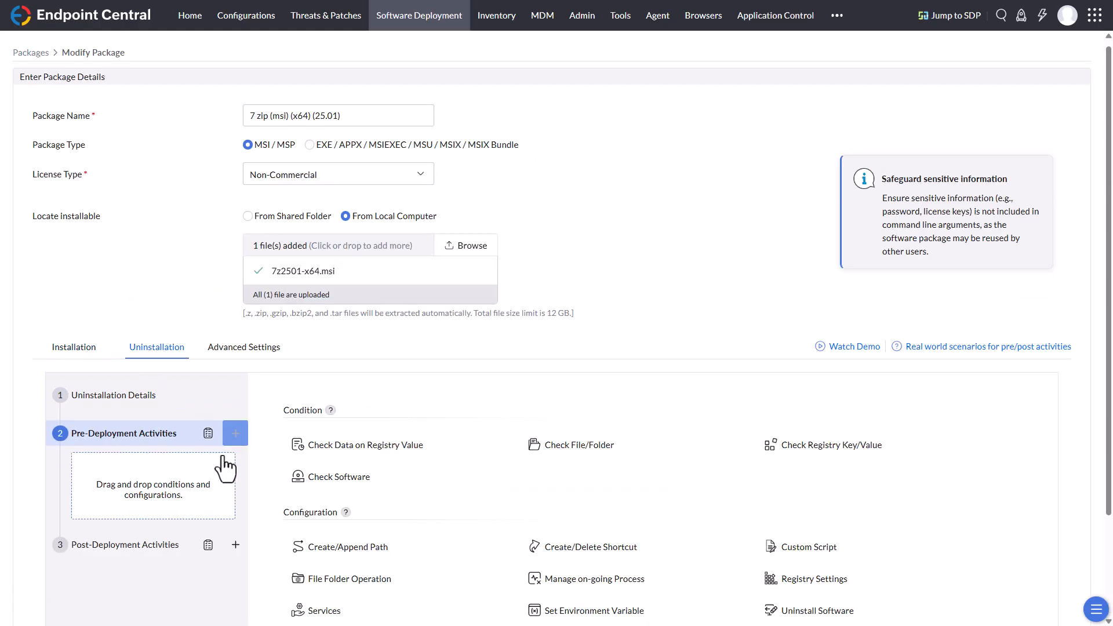
pyautogui.scroll(-2, 226, 462)
pyautogui.click(236, 427)
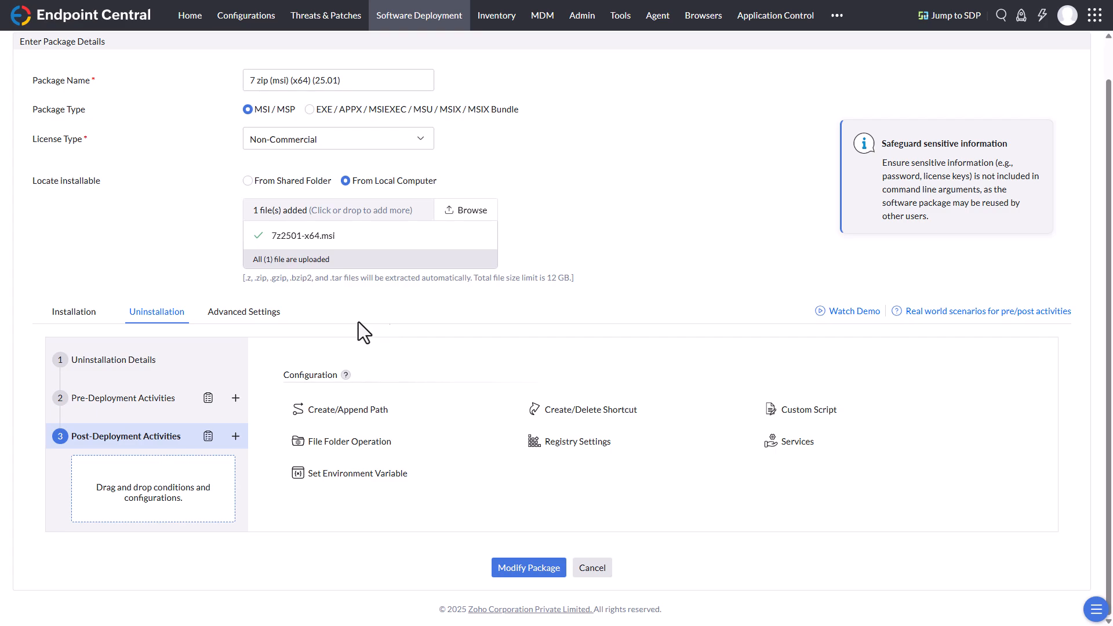
# Try a maximum installation time limit of 1 hour in the package's advanced settings and leave the package without saving.
pyautogui.click(247, 313)
pyautogui.scroll(-2, 246, 343)
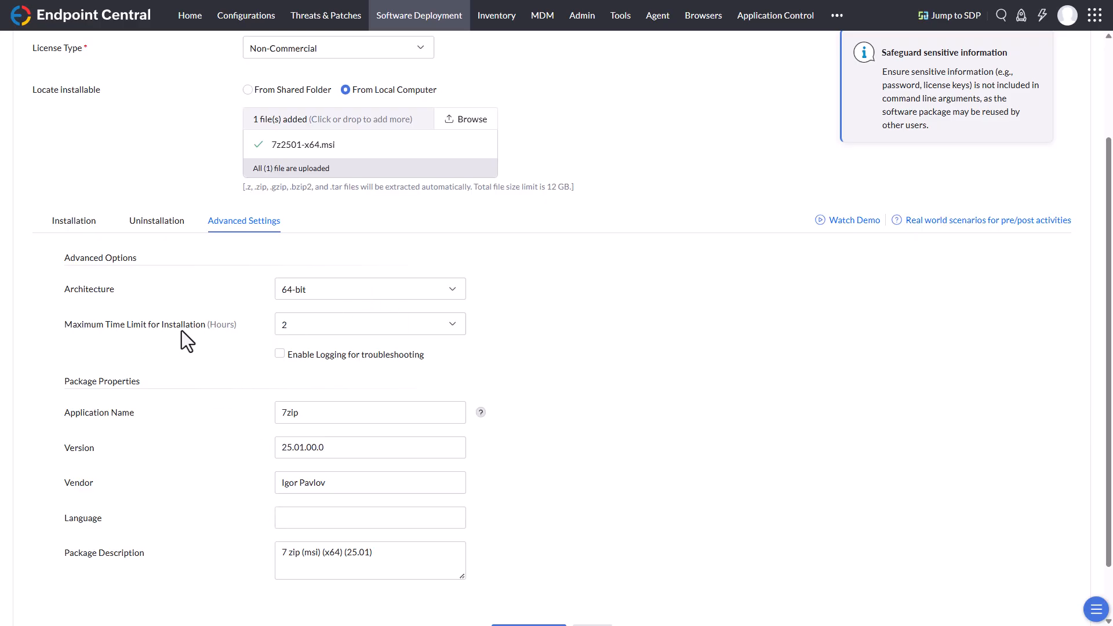
pyautogui.click(452, 325)
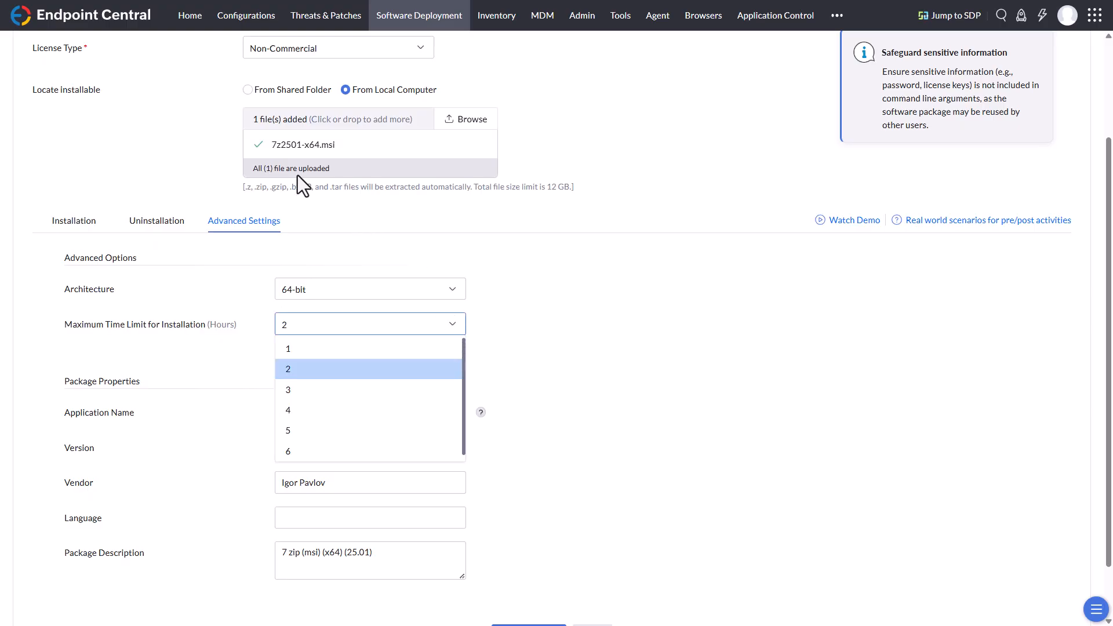
pyautogui.click(299, 351)
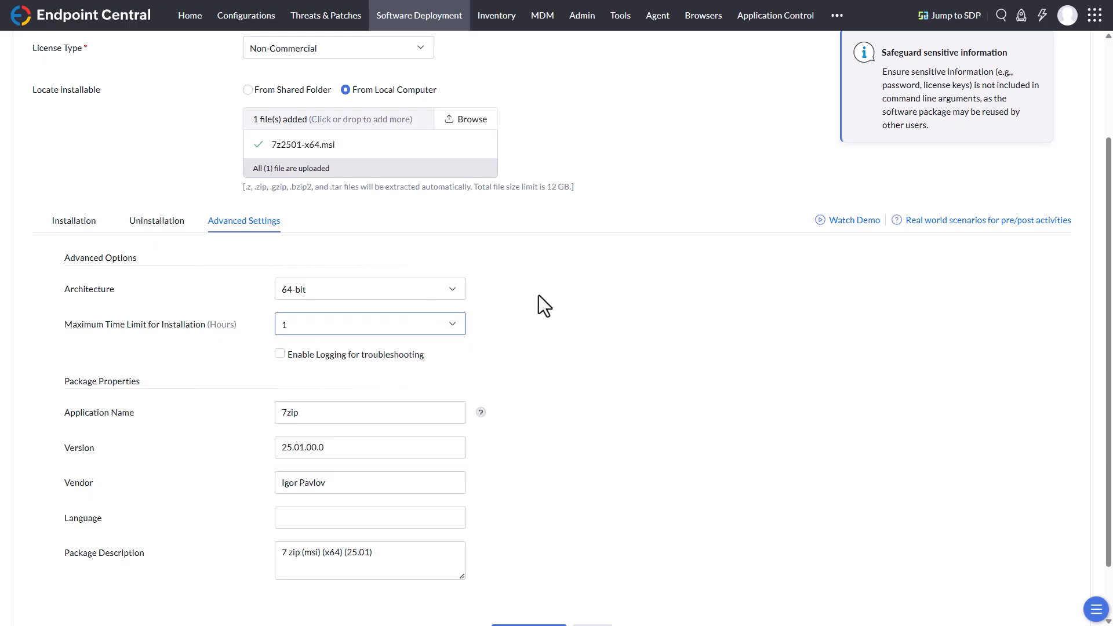
pyautogui.scroll(-1, 554, 313)
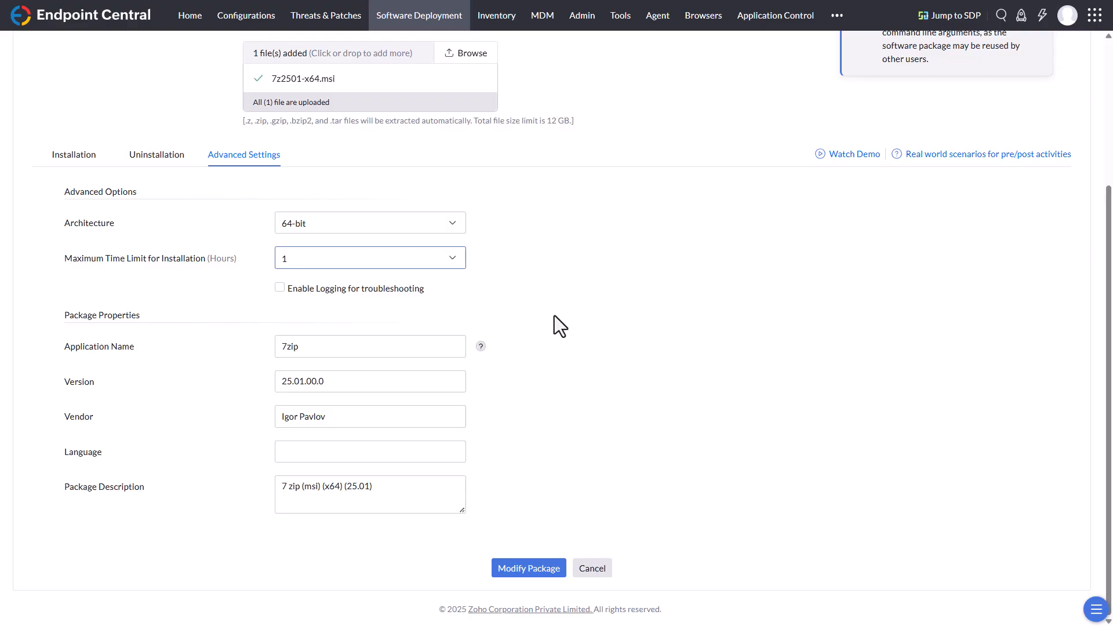
pyautogui.click(588, 570)
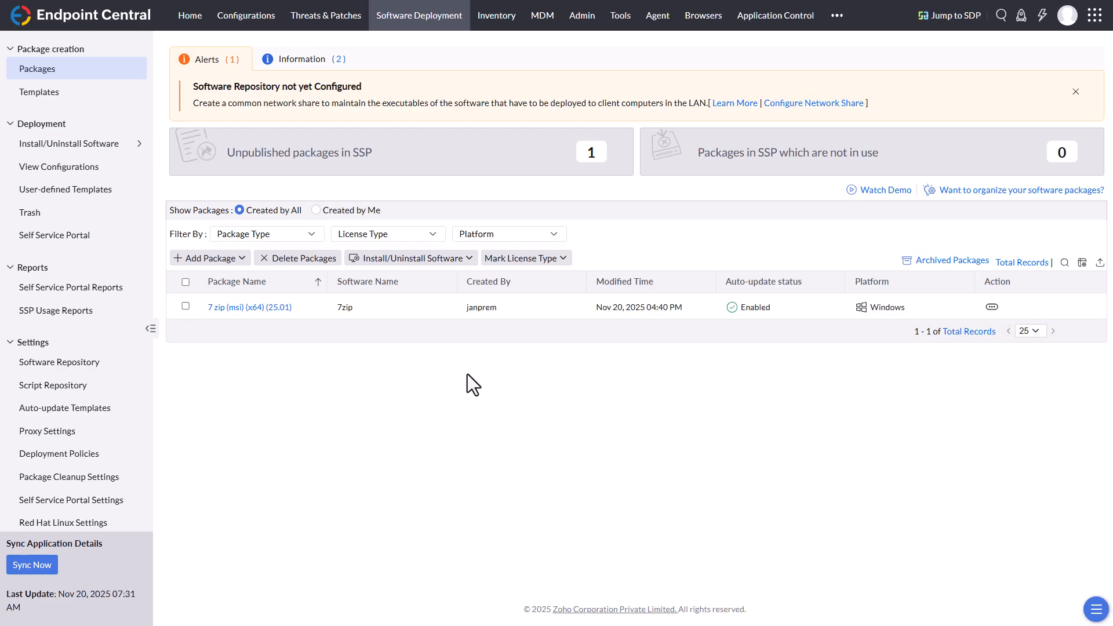
# Open the package templates and filter them by the software name calibre.
pyautogui.click(68, 96)
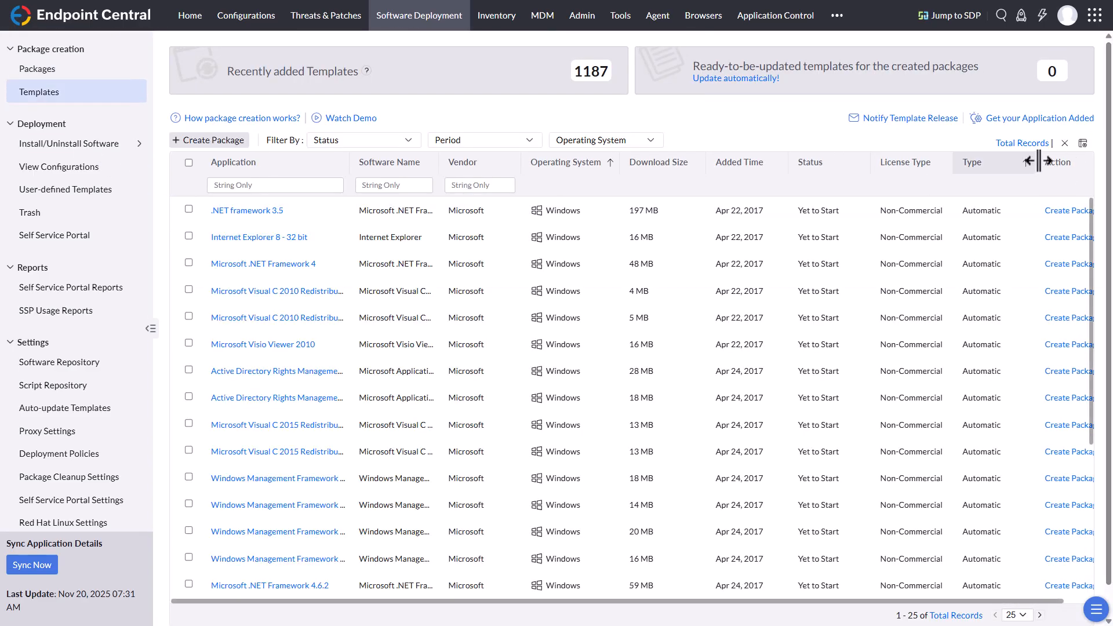
pyautogui.click(390, 185)
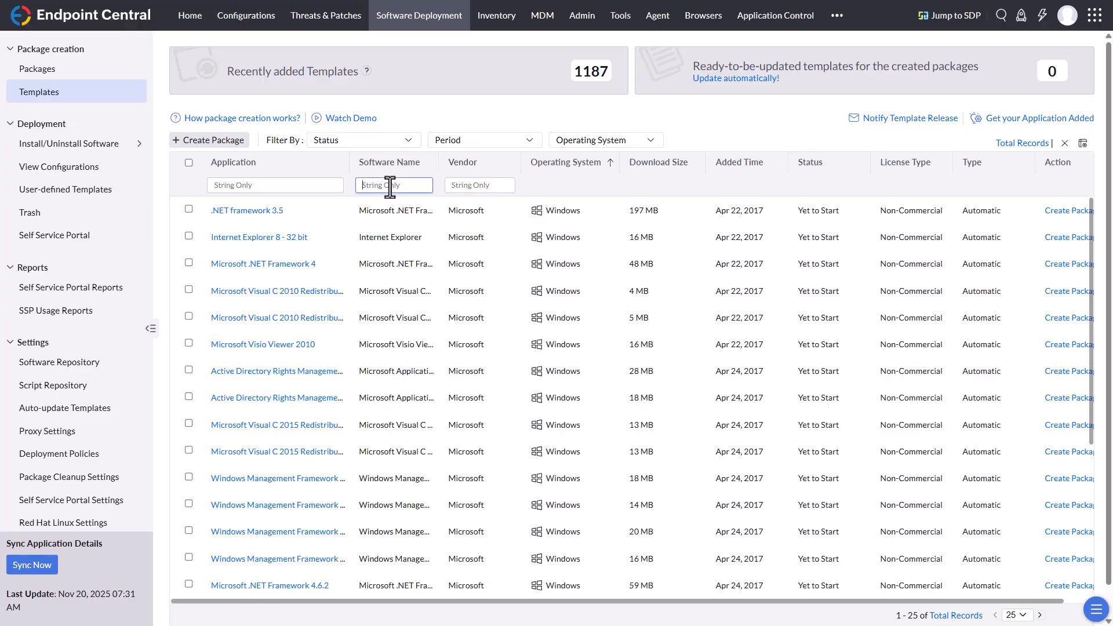
pyautogui.write('calibre')
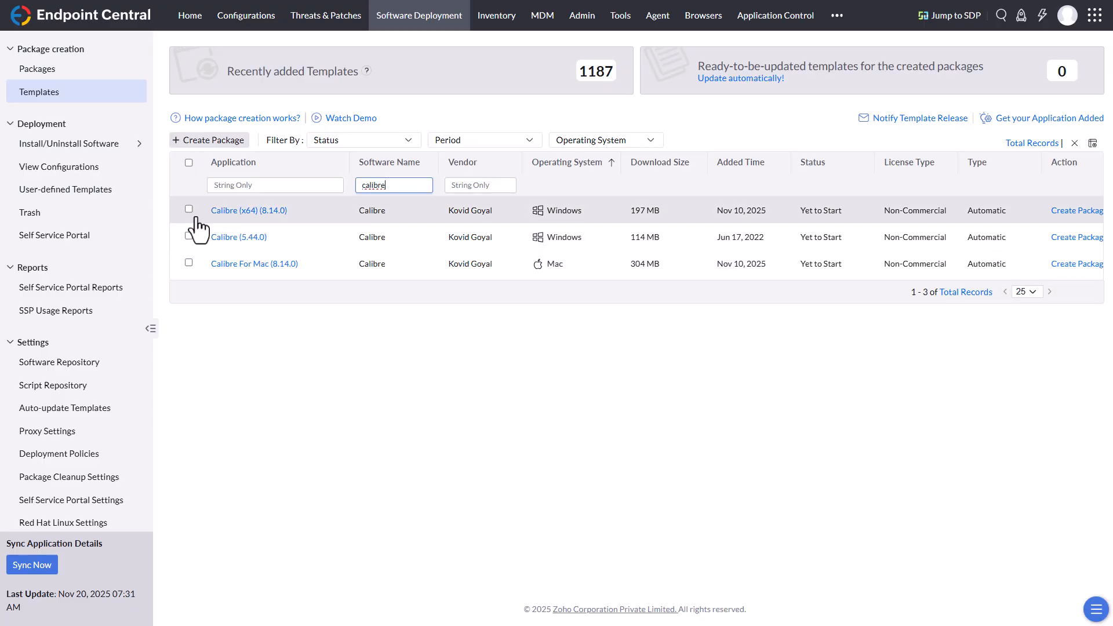
# Create a package from the Calibre (x64) (8.14.0) template with automatic updates enabled and the Unlimited update policy.
pyautogui.click(233, 212)
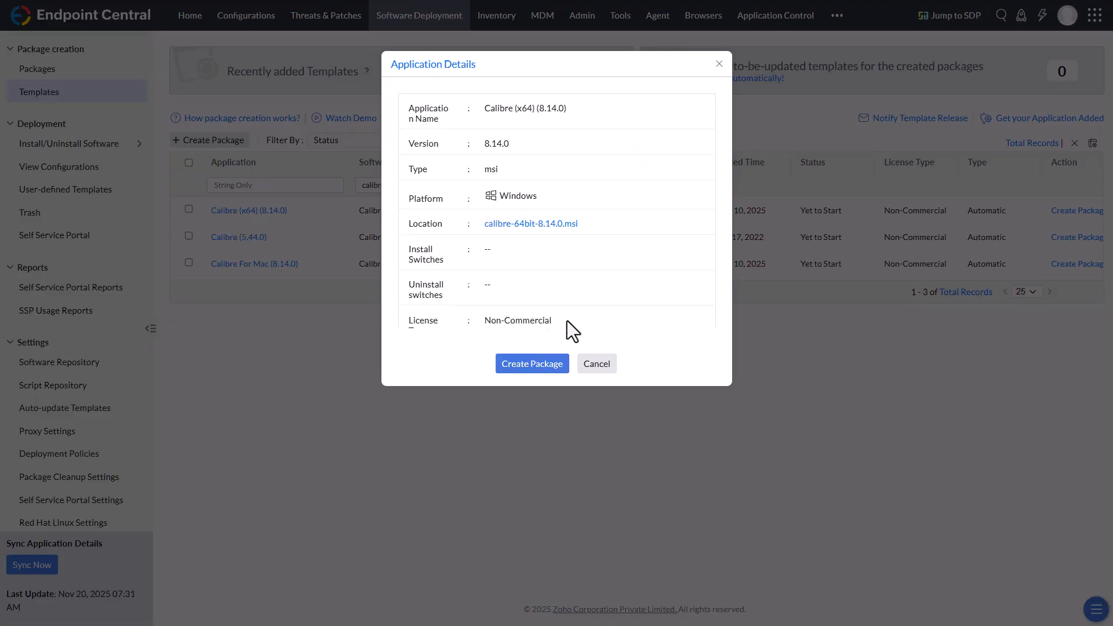
pyautogui.click(525, 365)
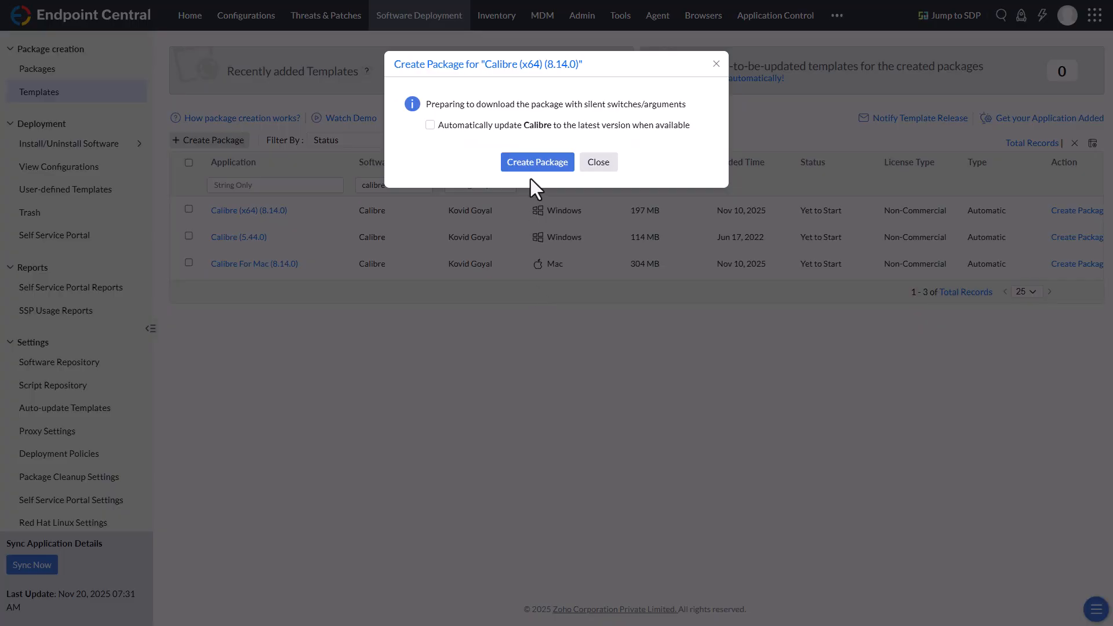
pyautogui.click(503, 131)
pyautogui.click(547, 166)
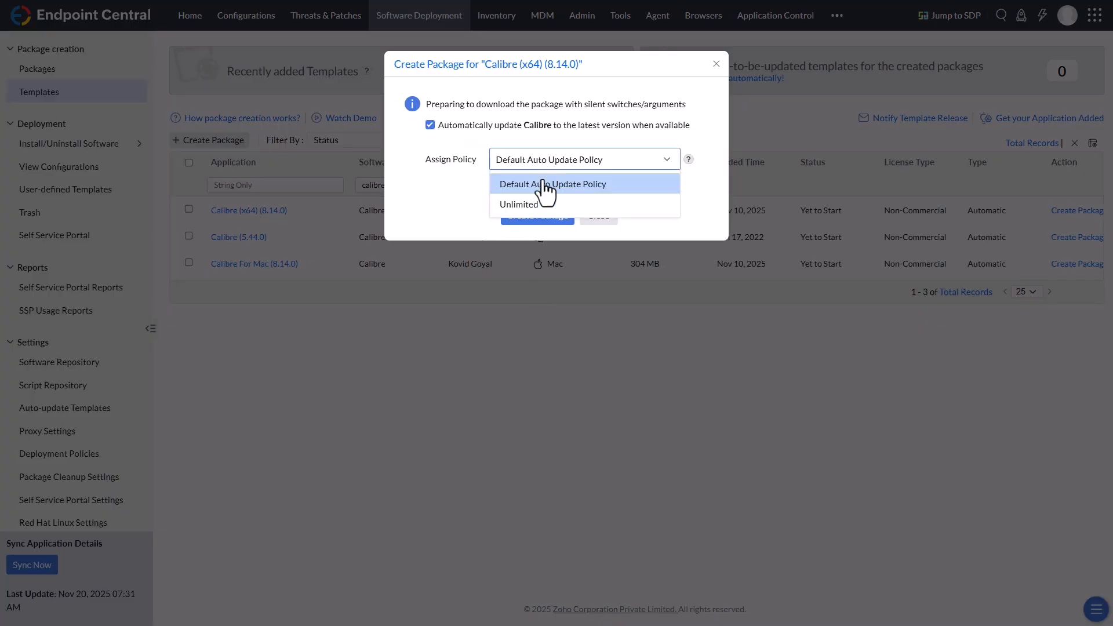
pyautogui.click(528, 206)
pyautogui.click(531, 216)
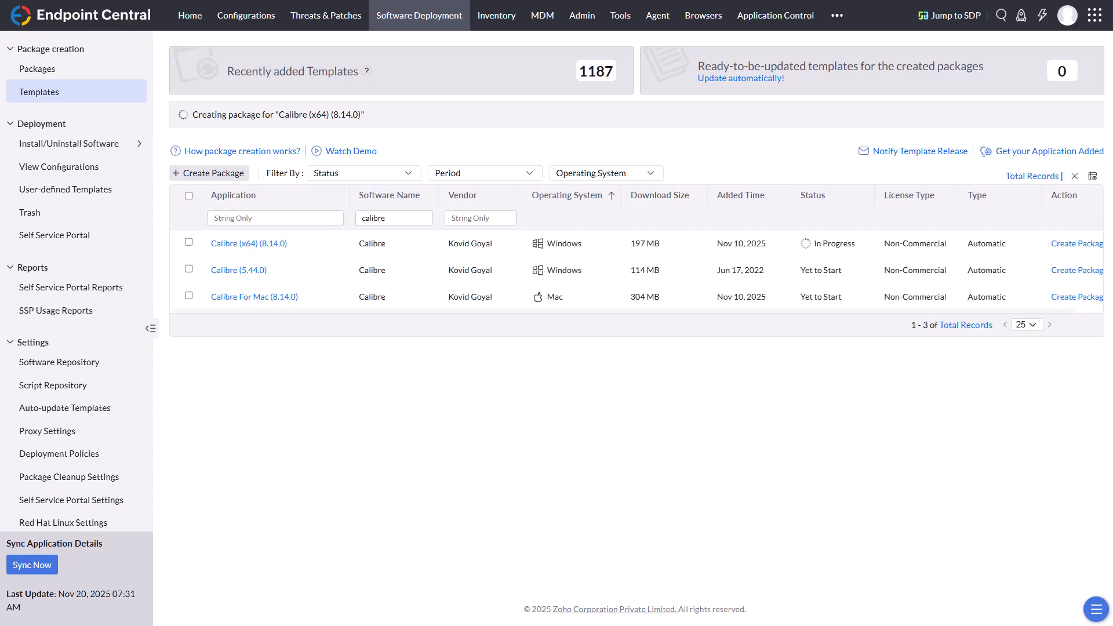
# Filter the package templates by the software name winrar.
pyautogui.click(74, 69)
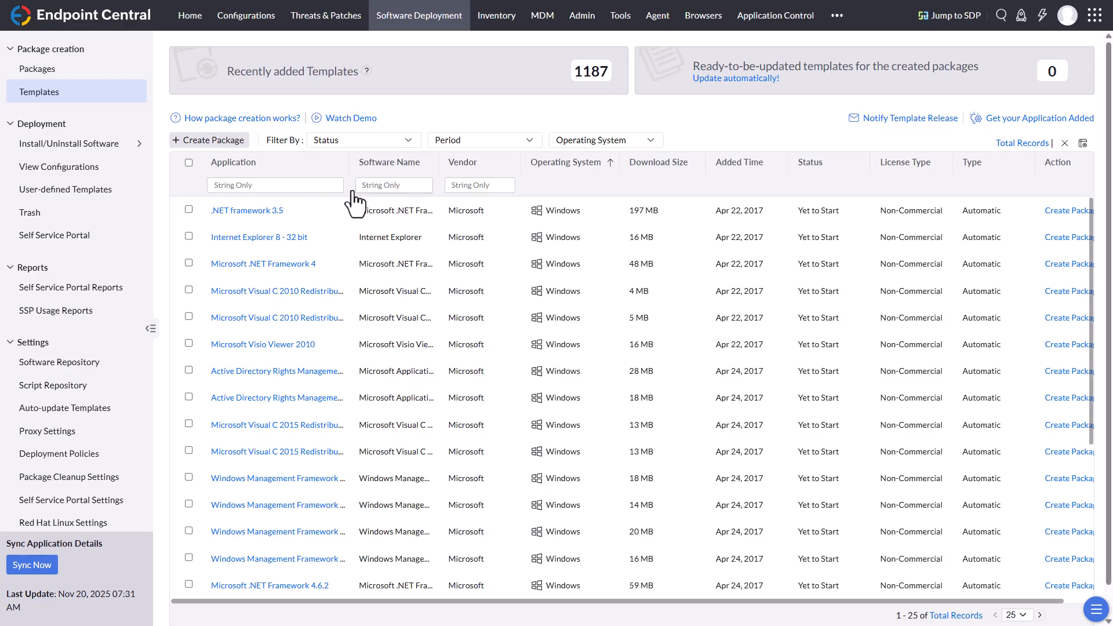
pyautogui.click(394, 190)
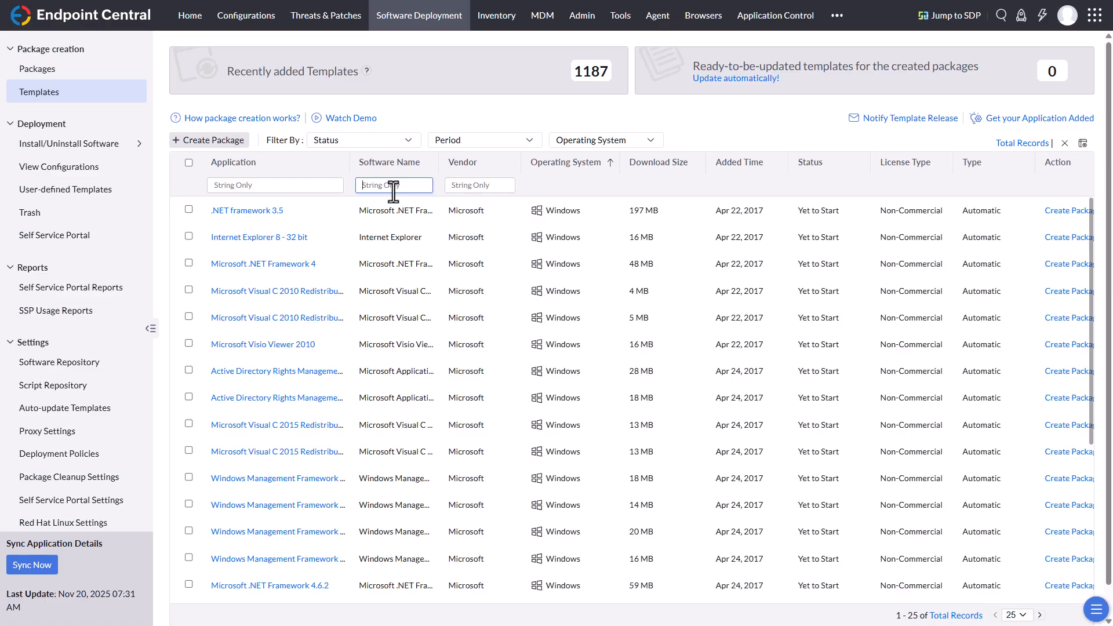
pyautogui.write('winrar')
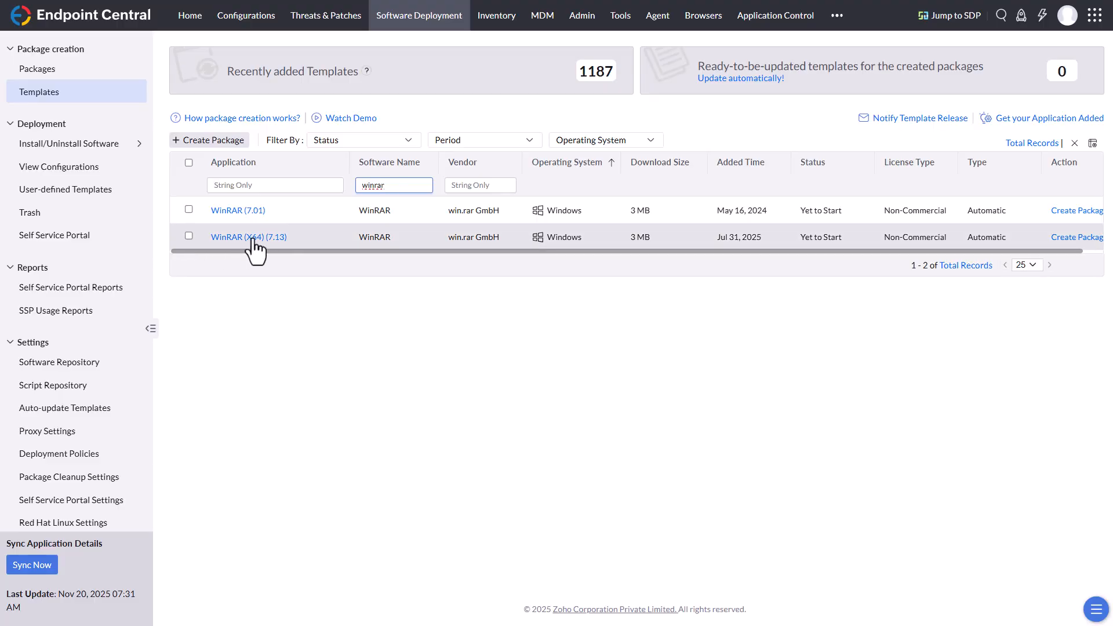
# Create a package from the WinRAR (X64) (7.13) template with automatic updates enabled and the Unlimited update policy.
pyautogui.click(277, 238)
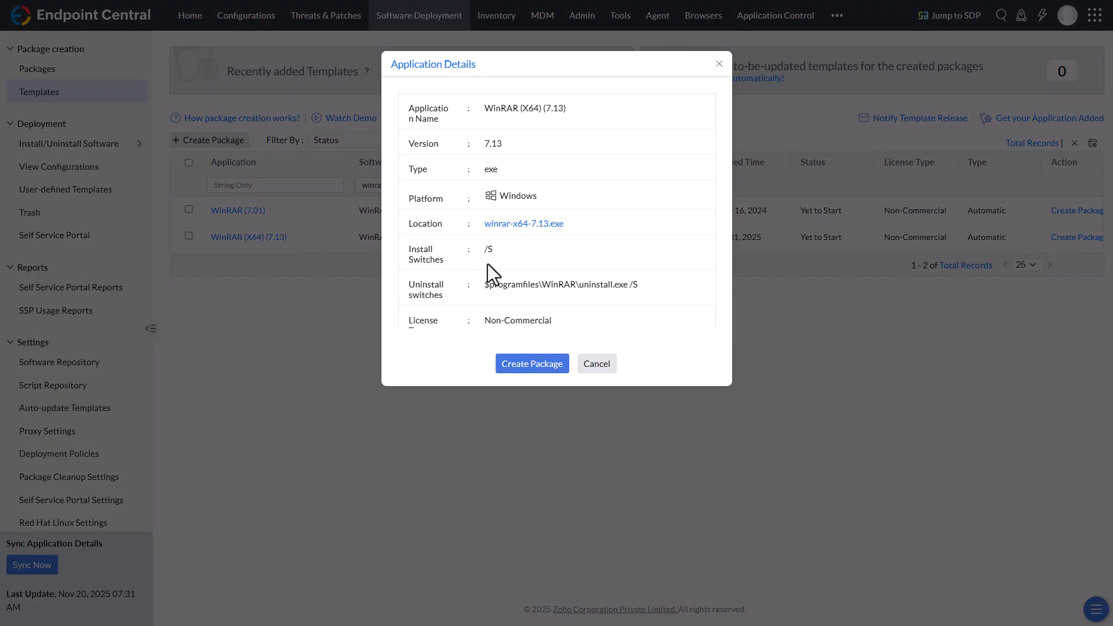
pyautogui.click(531, 364)
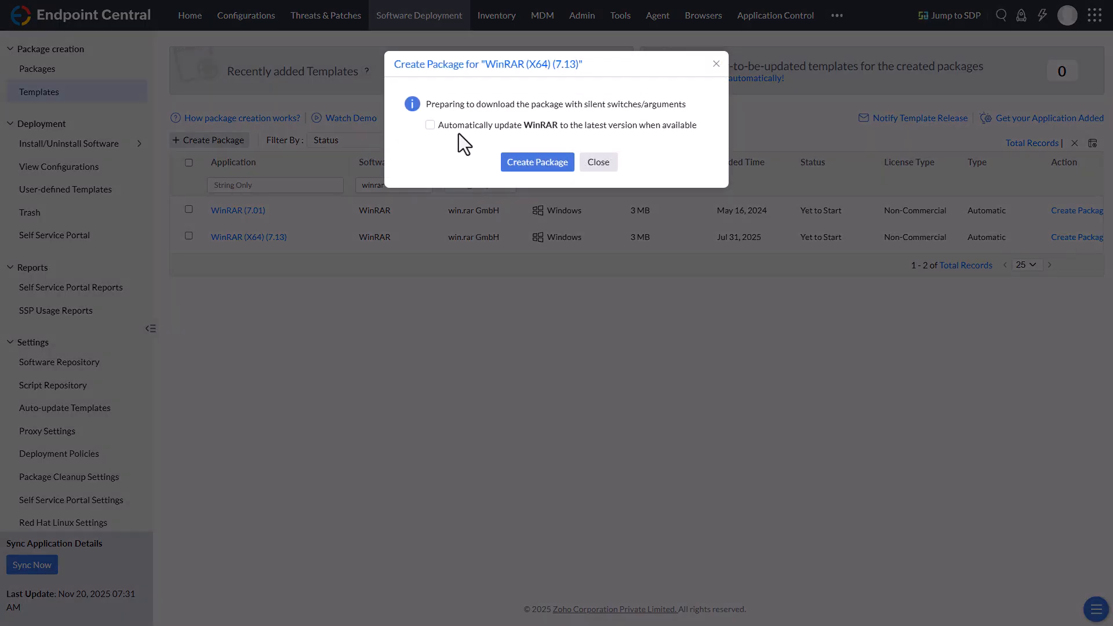
pyautogui.click(455, 127)
pyautogui.click(549, 165)
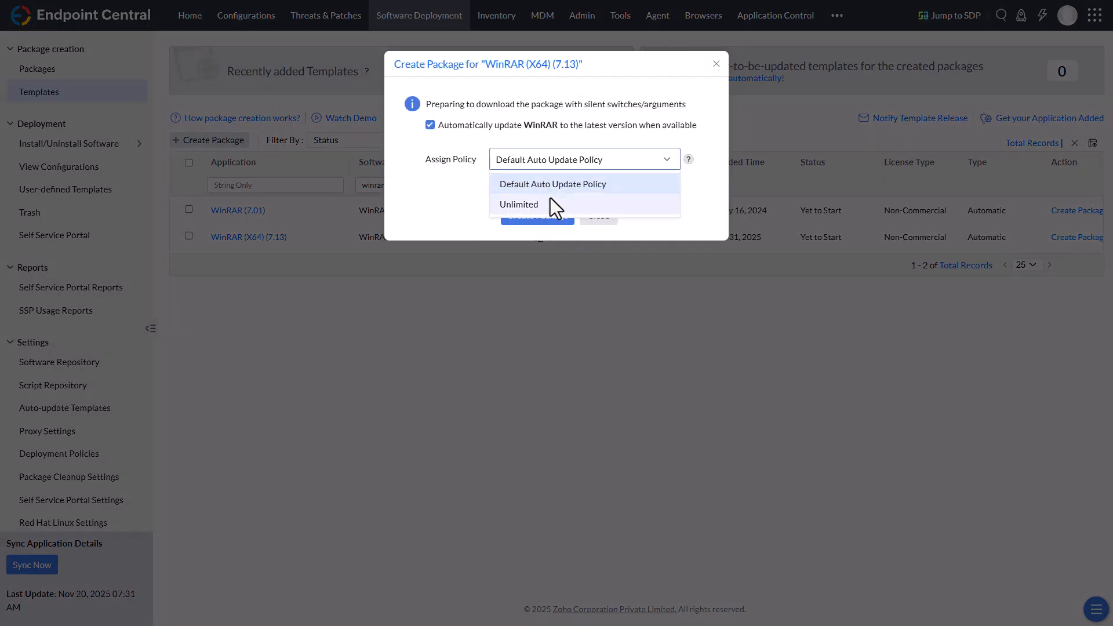
pyautogui.click(537, 203)
pyautogui.click(534, 218)
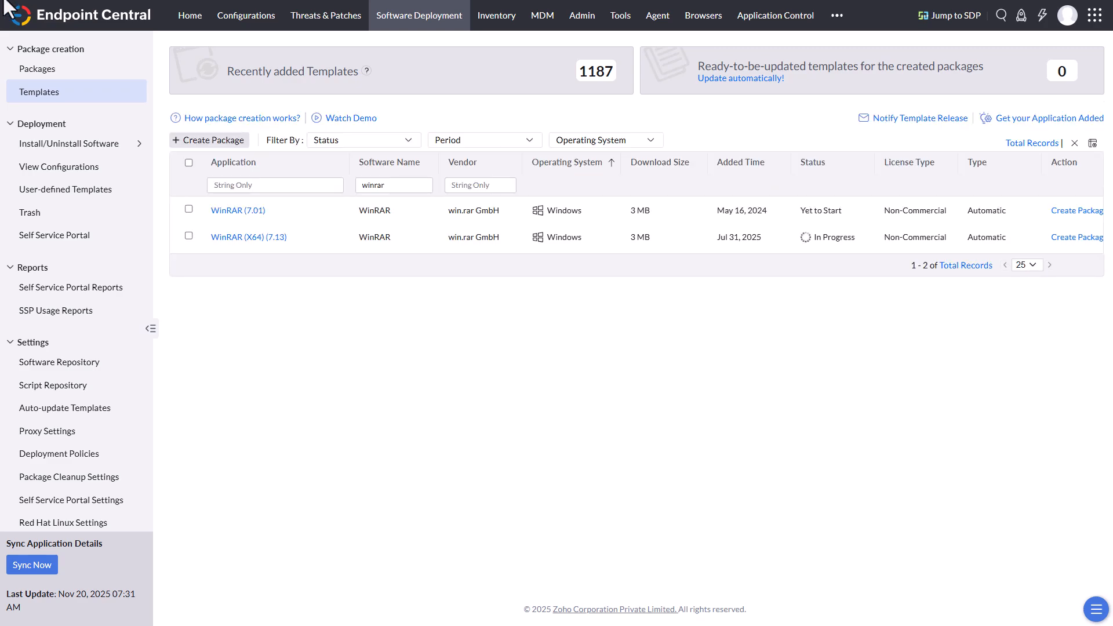
# Check the package list for the newly created Calibre and WinRAR packages.
pyautogui.click(39, 70)
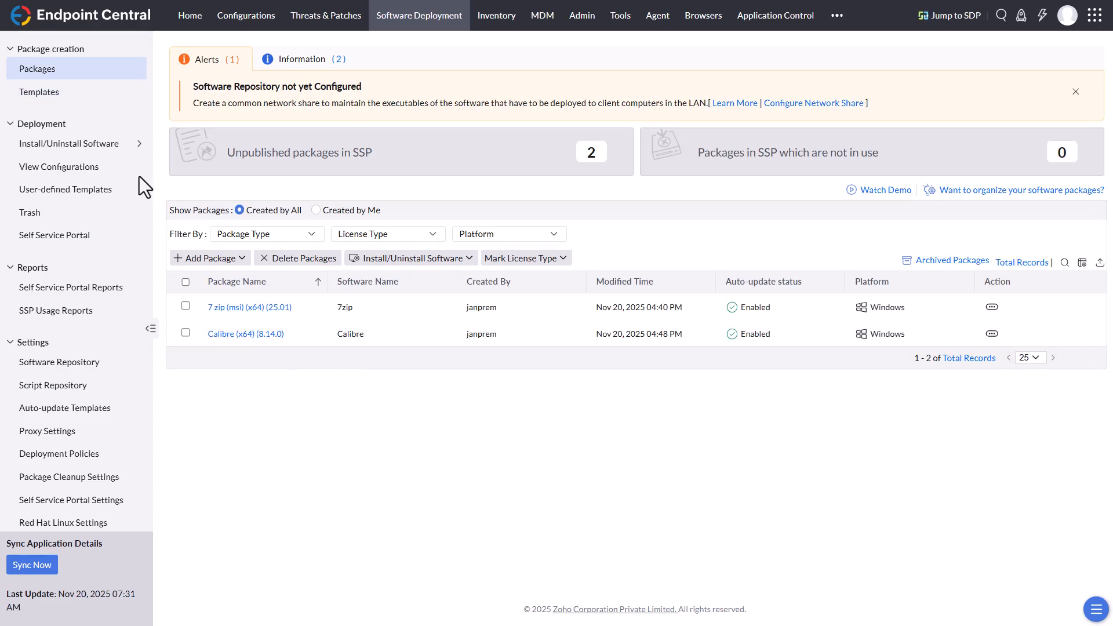
pyautogui.click(55, 74)
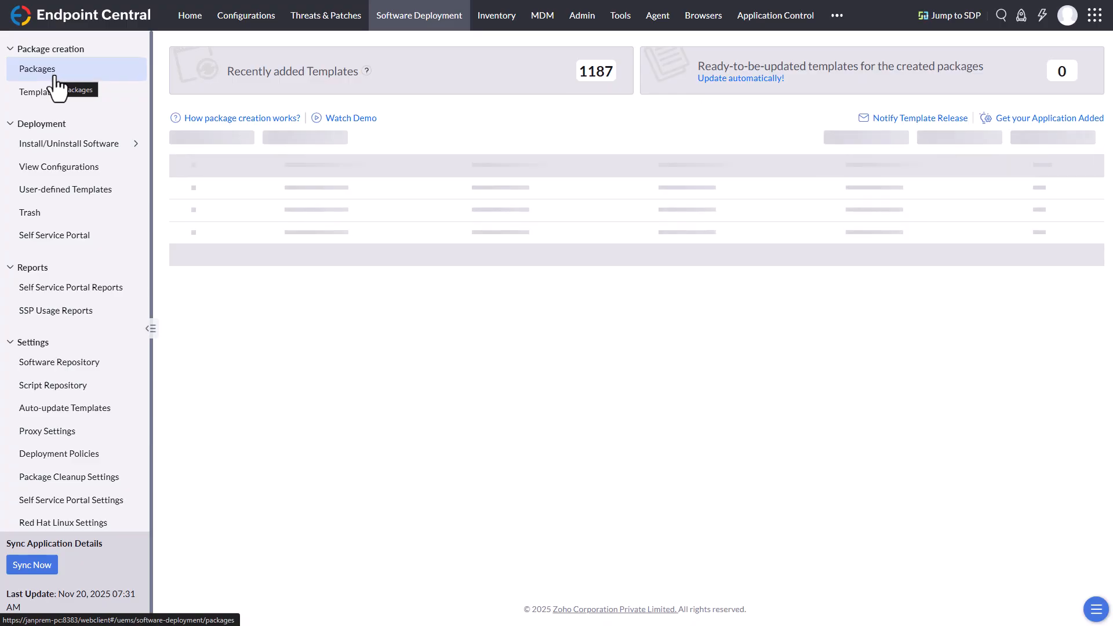
pyautogui.click(55, 74)
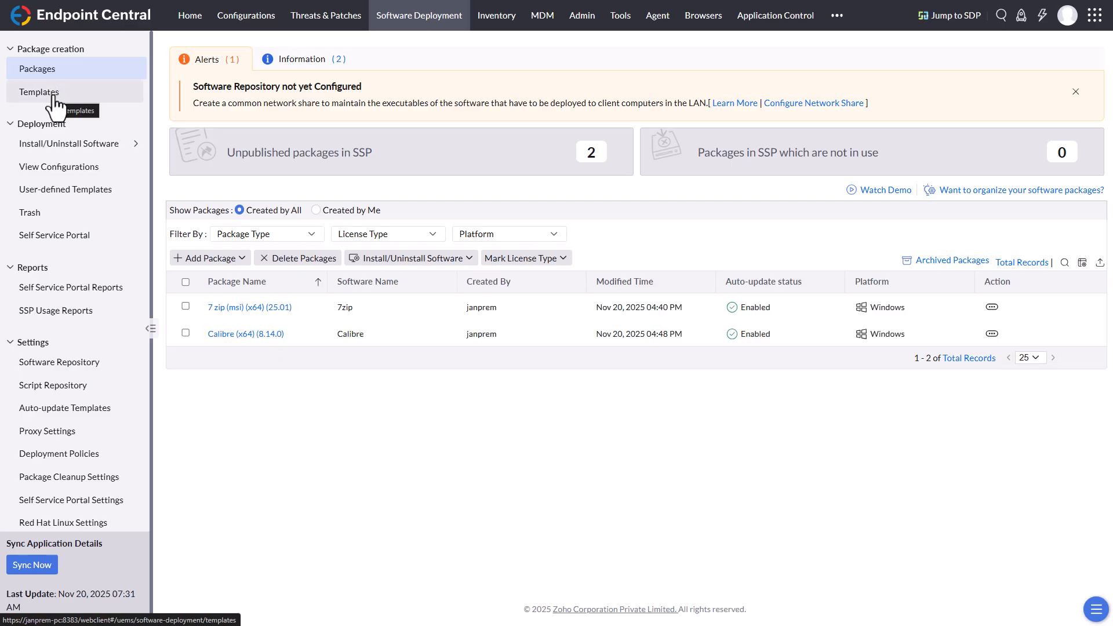
# Reopen the package templates and filter them for winrar to check the package creation status.
pyautogui.click(54, 97)
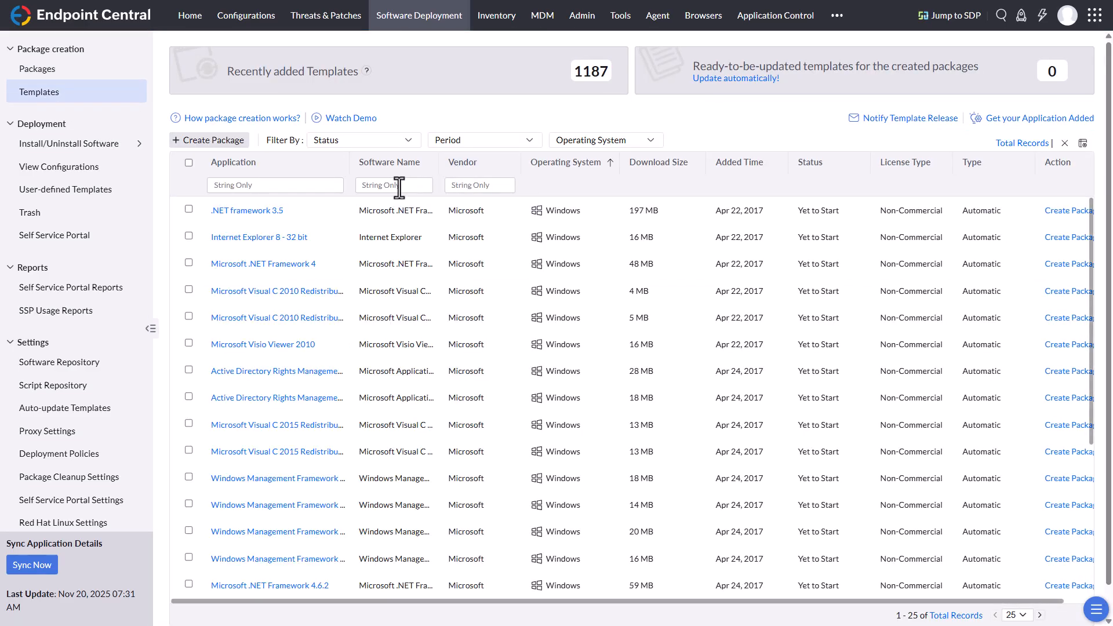
pyautogui.click(379, 188)
pyautogui.write('windo')
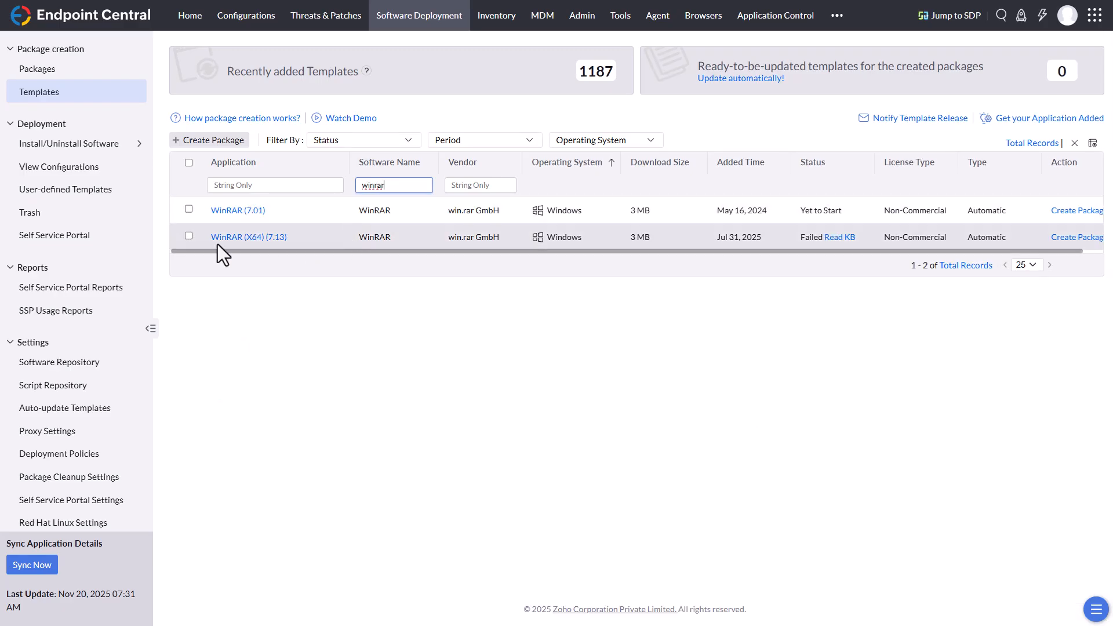
# Read the knowledge base article linked to the WinRAR (X64) (7.13) package creation failure and return to the filtered templates.
pyautogui.click(845, 251)
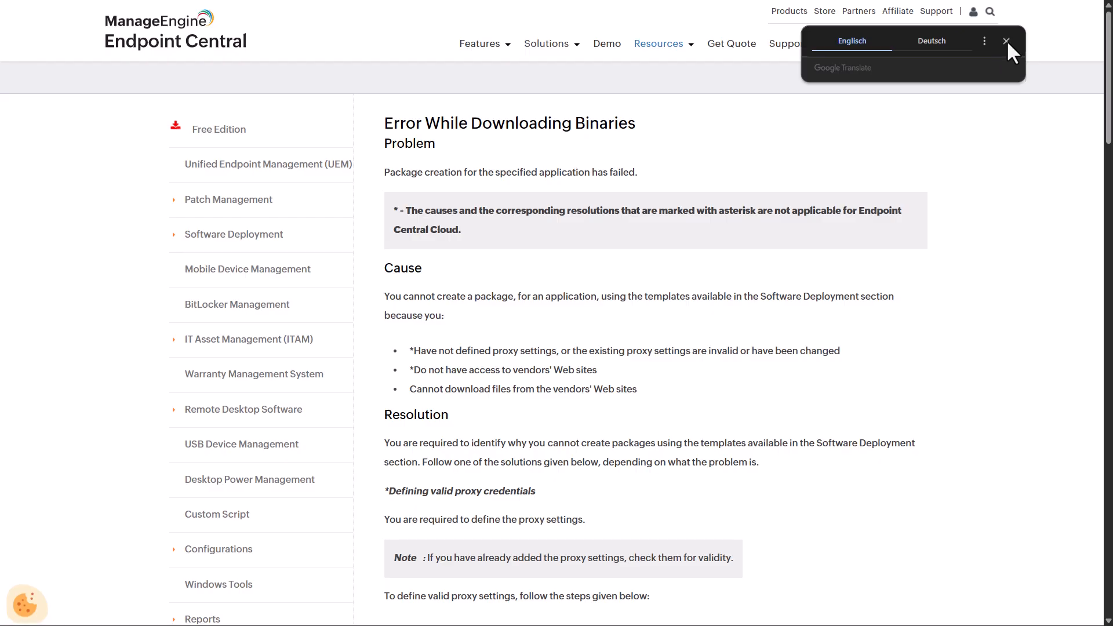
pyautogui.click(1006, 41)
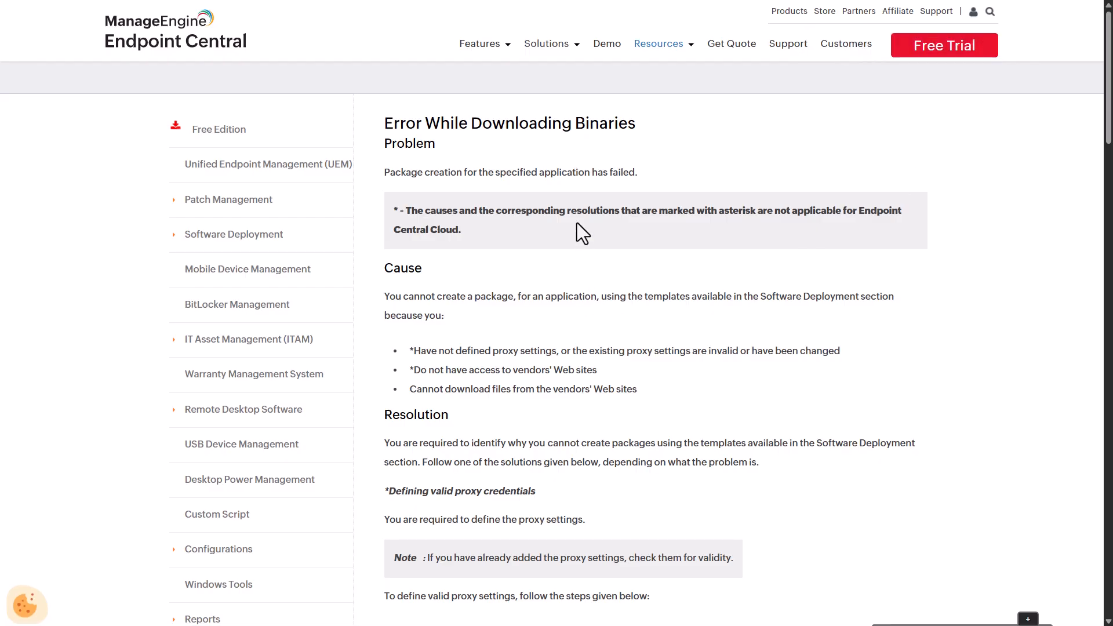
pyautogui.scroll(-2, 583, 334)
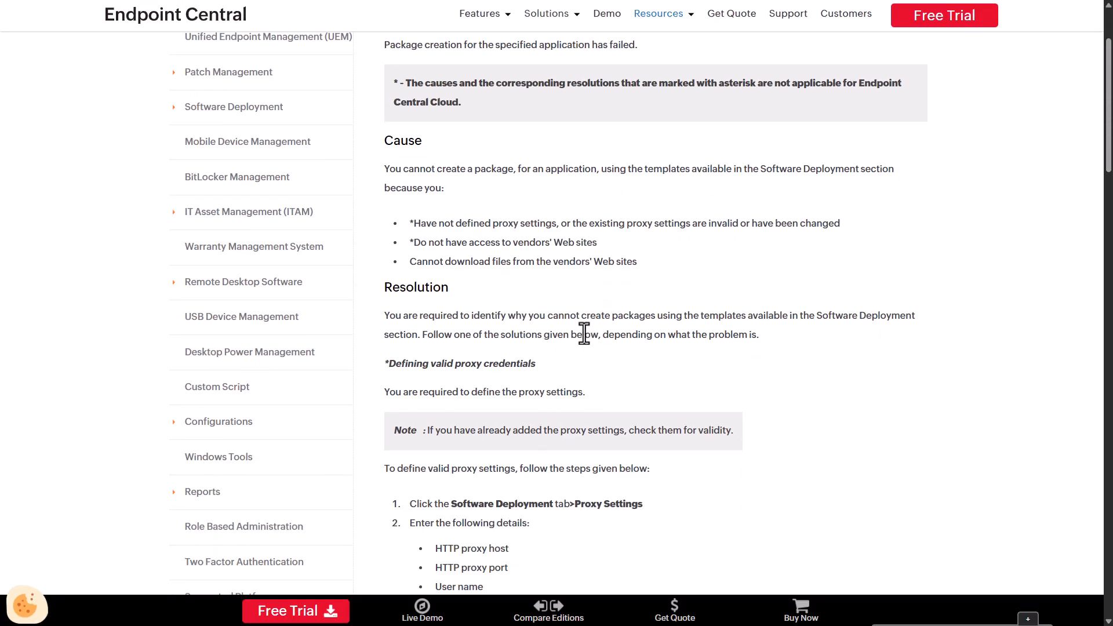
pyautogui.scroll(-2, 583, 335)
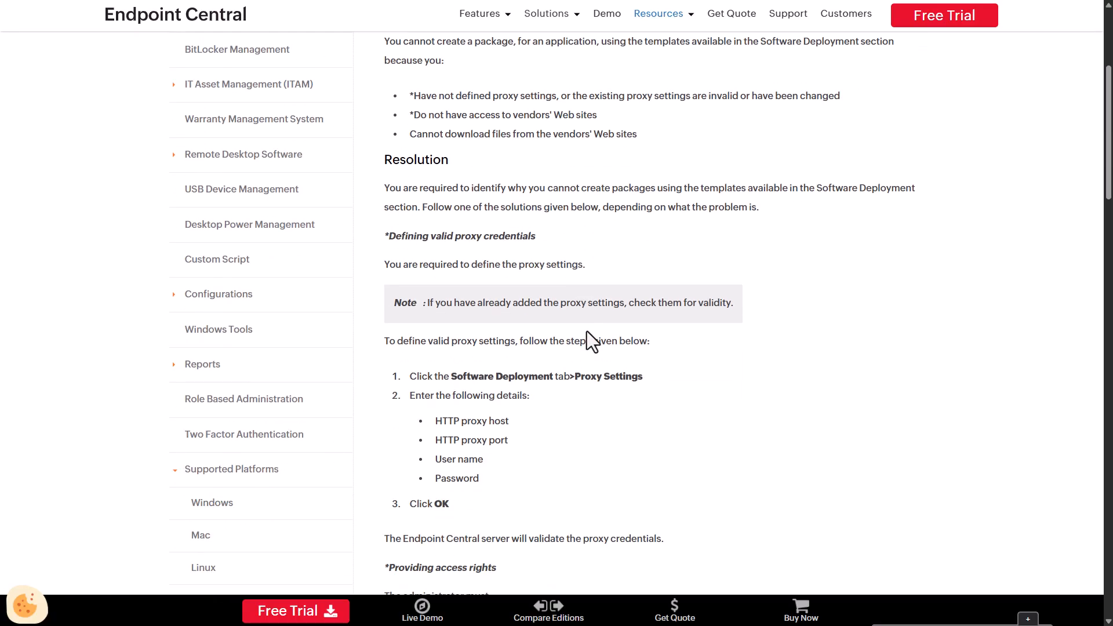
pyautogui.scroll(4, 585, 382)
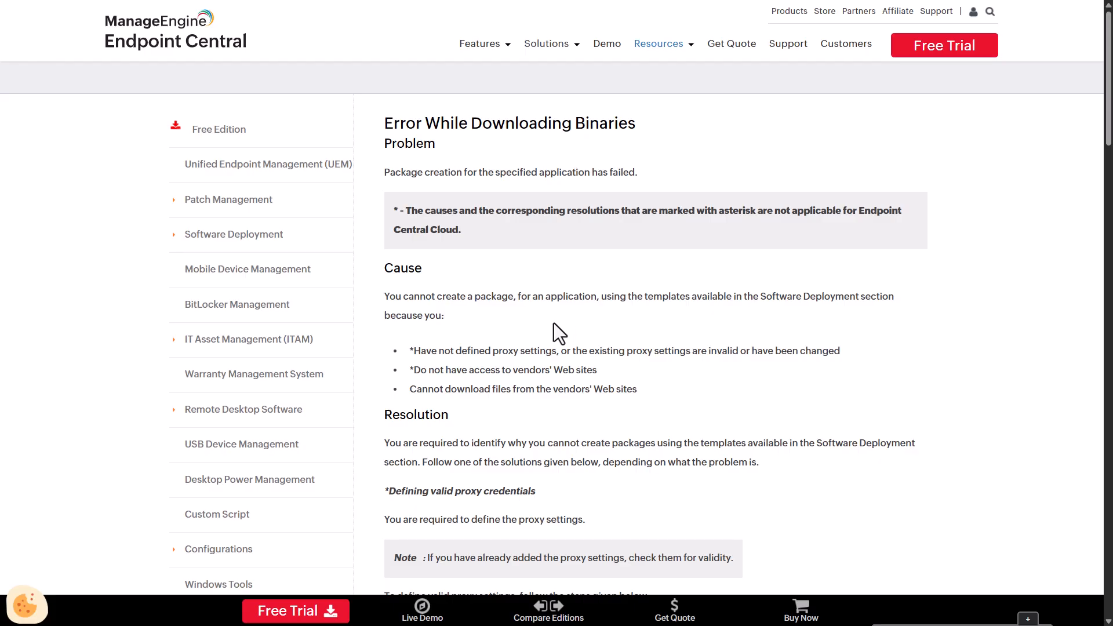
pyautogui.moveTo(465, 1)
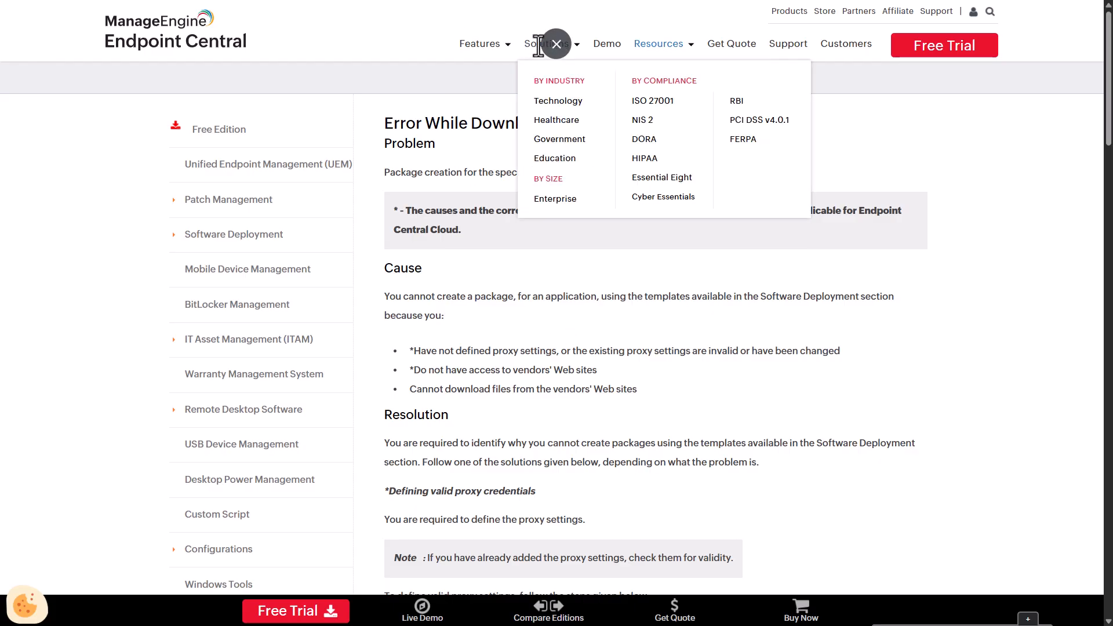
pyautogui.click(556, 43)
pyautogui.click(309, 13)
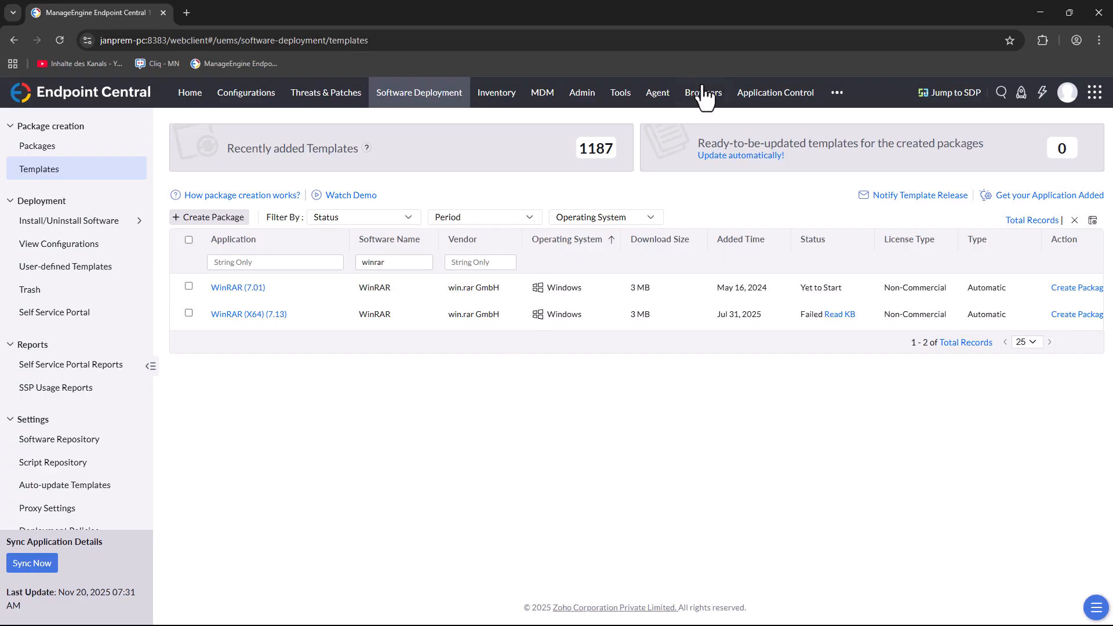
# Retry creating the package from the selected WinRAR (X64) (7.13) template with automatic updates enabled and the Unlimited policy.
pyautogui.press('F11')
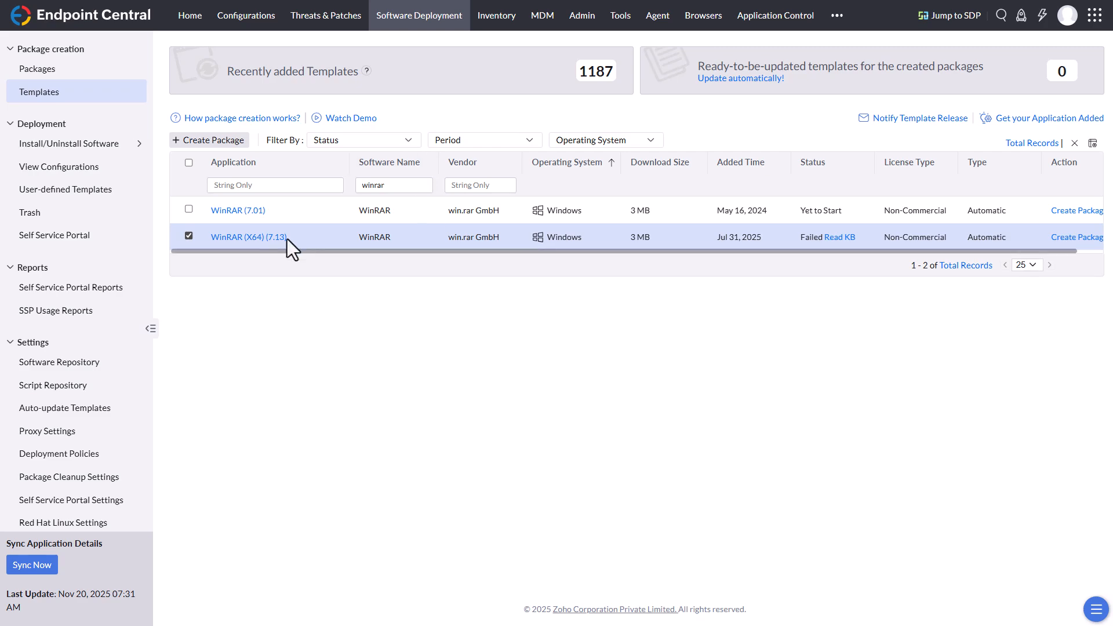
pyautogui.rightClick(194, 142)
pyautogui.click(192, 142)
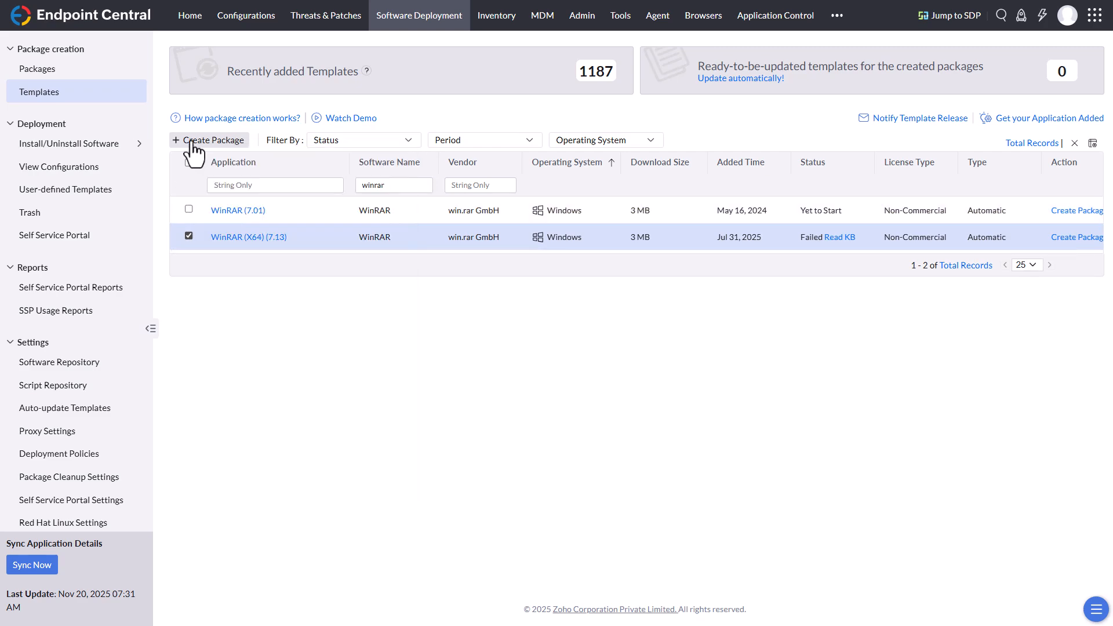
pyautogui.click(197, 141)
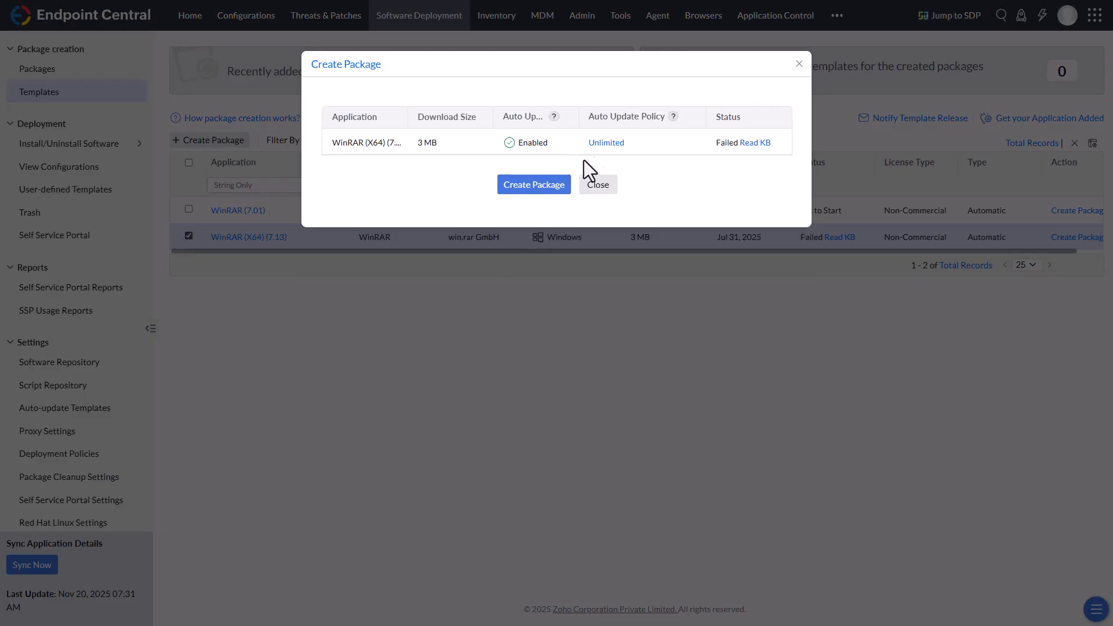
pyautogui.click(560, 189)
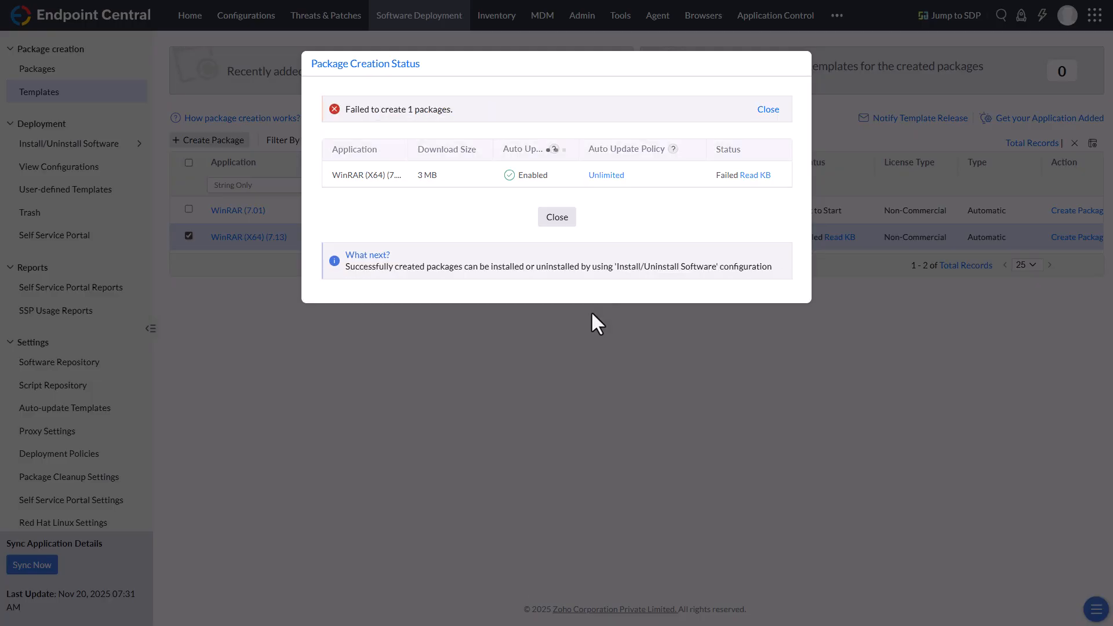
# Dismiss the WinRAR package creation status and filter the templates by the software name adobe reader instead of winrar.
pyautogui.click(558, 218)
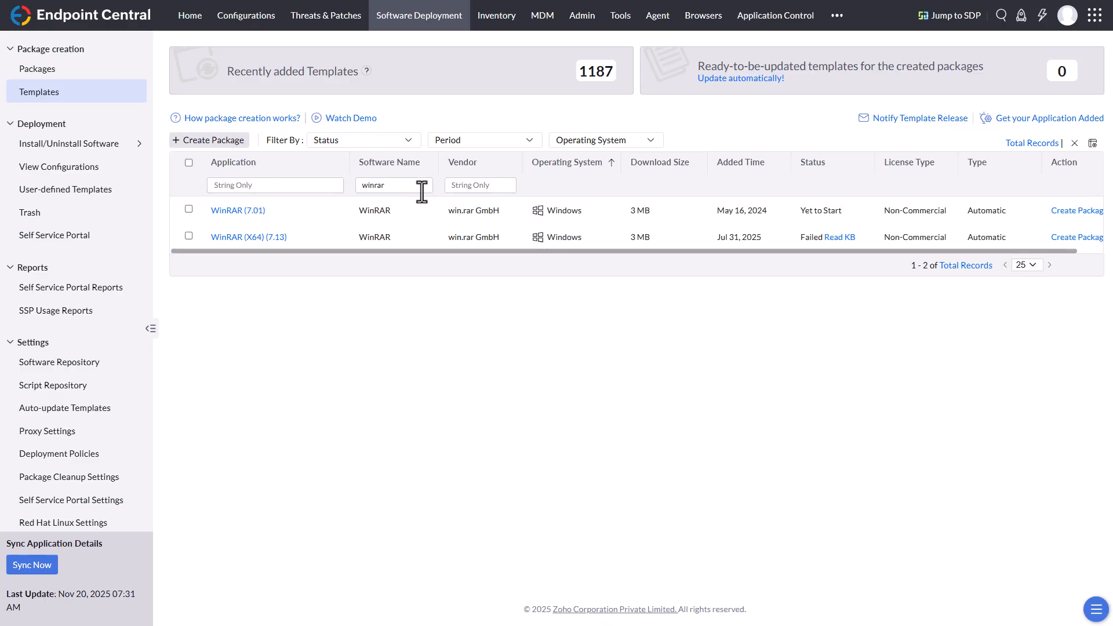
pyautogui.moveTo(412, 185); pyautogui.dragTo(315, 185)
pyautogui.press('BackSpace')
pyautogui.click(1074, 145)
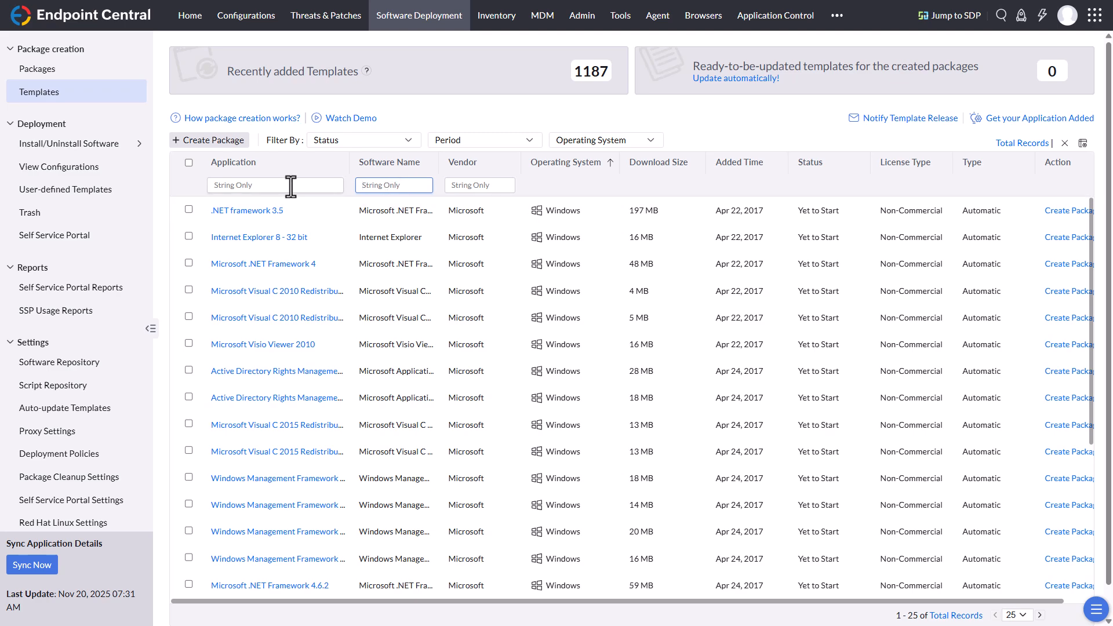
pyautogui.write('adobe reader')
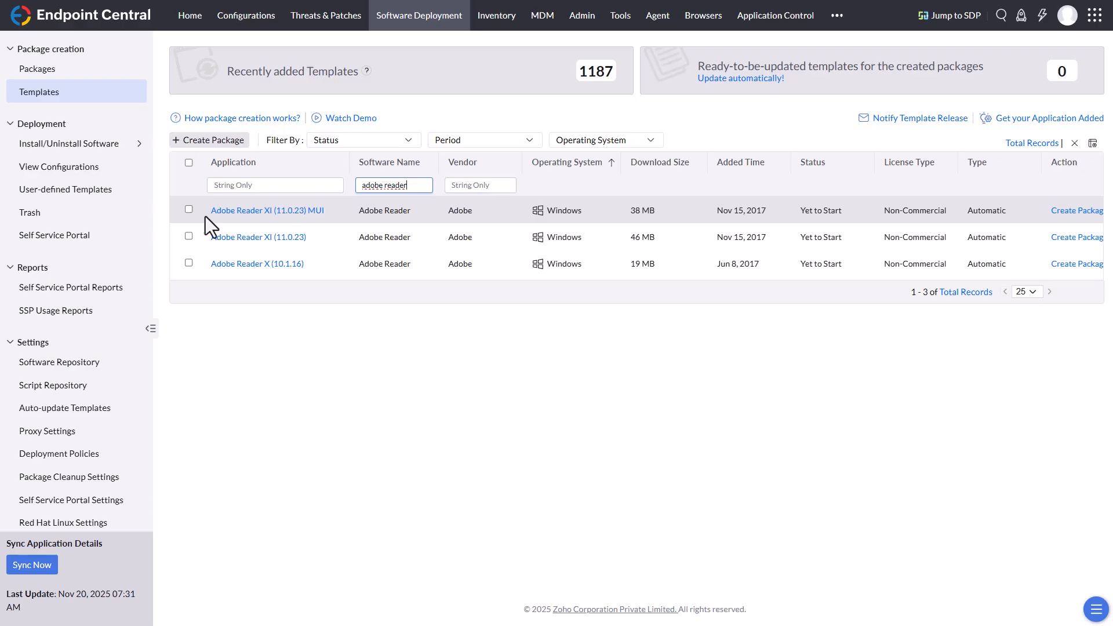
# Create a package from the Adobe Reader XI (11.0.23) MUI template with automatic updates to the latest version enabled.
pyautogui.click(223, 212)
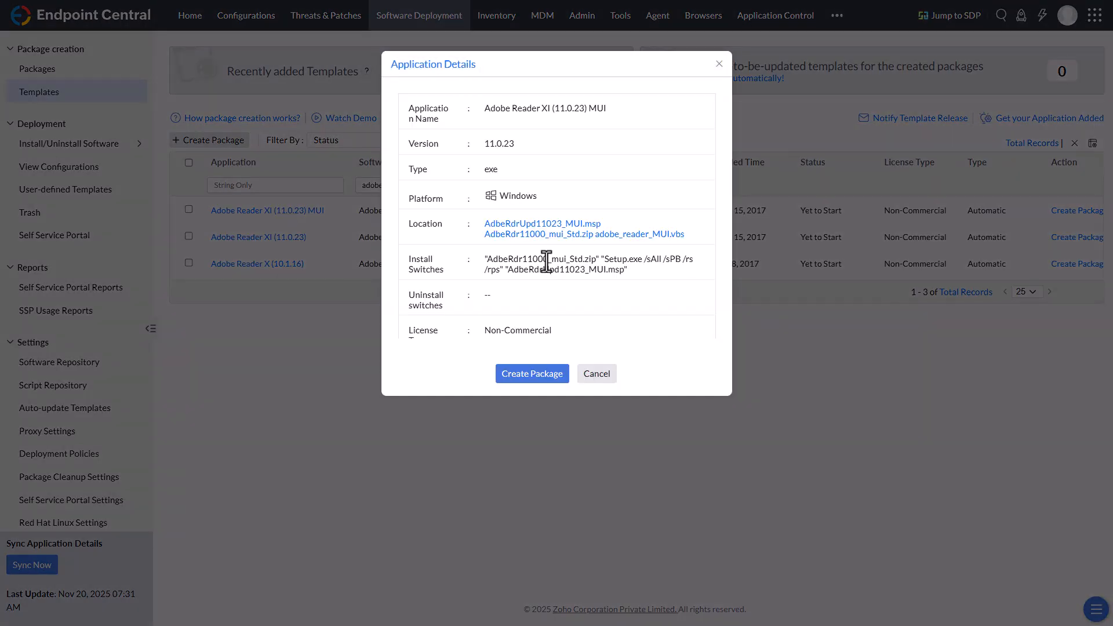
pyautogui.click(537, 375)
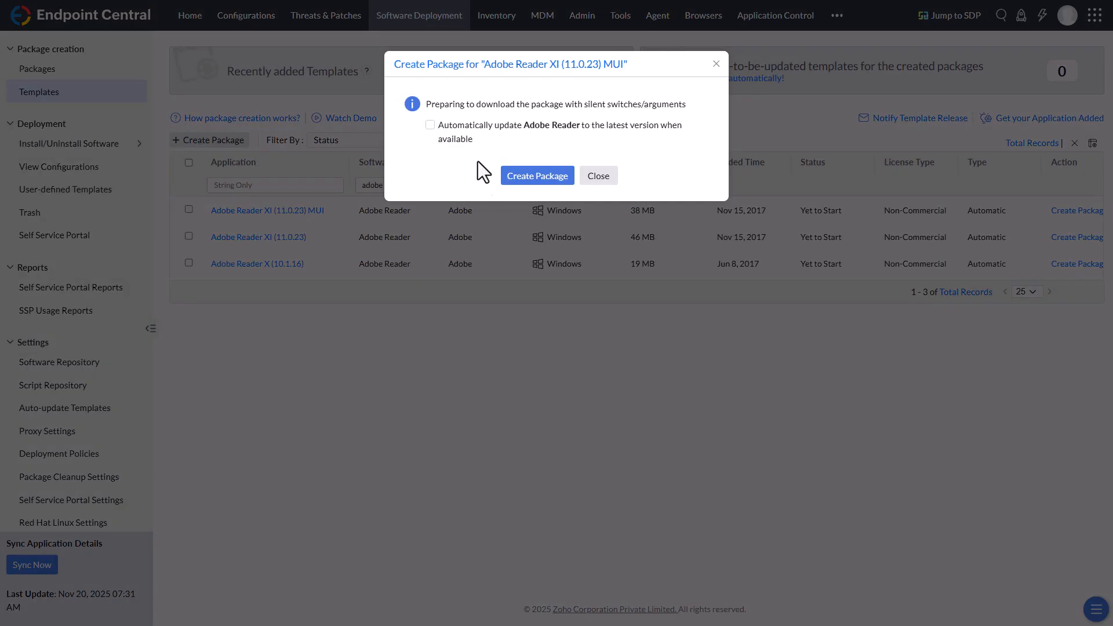
pyautogui.click(471, 135)
pyautogui.click(493, 173)
pyautogui.click(528, 214)
pyautogui.click(529, 228)
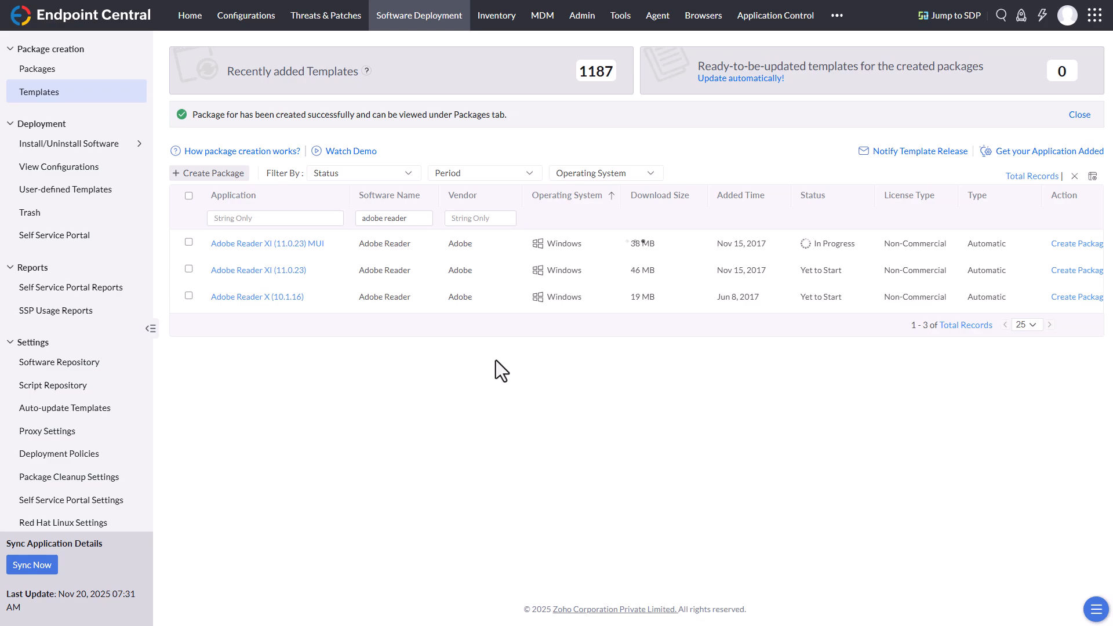
# Select the 7 zip and Calibre packages in the package list and start a Windows computer install/uninstall configuration for them.
pyautogui.click(49, 70)
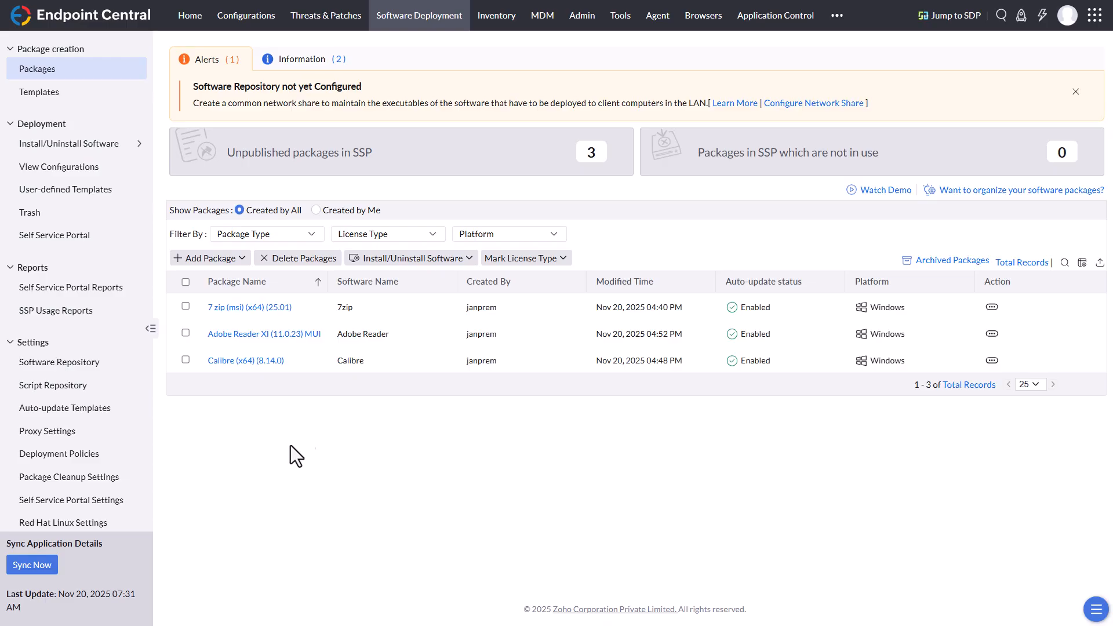
pyautogui.click(186, 306)
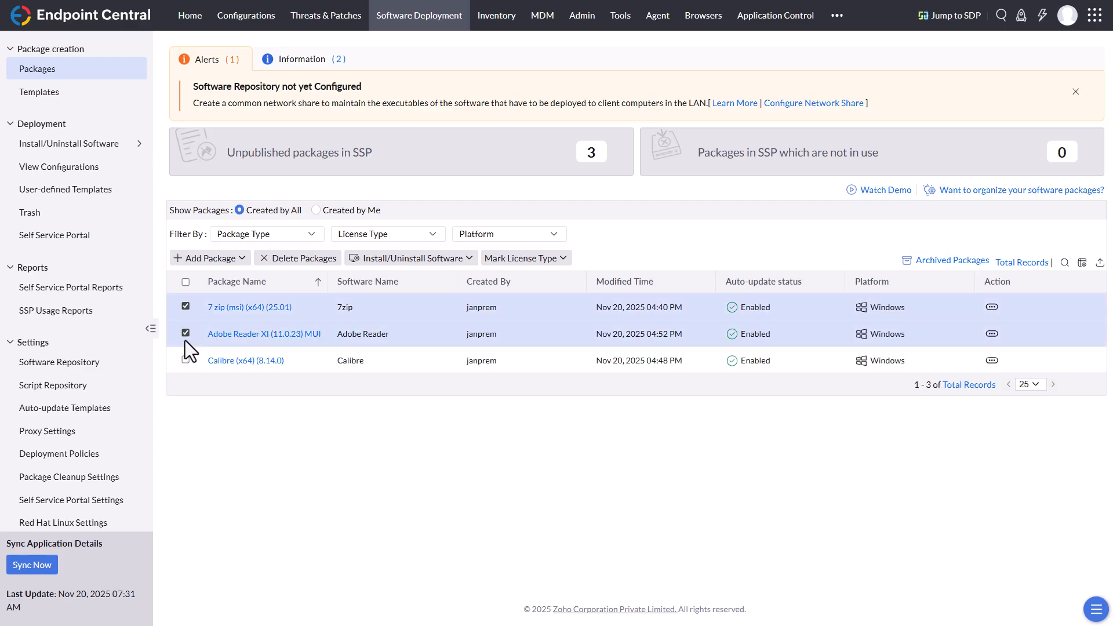
pyautogui.click(185, 333)
pyautogui.click(186, 360)
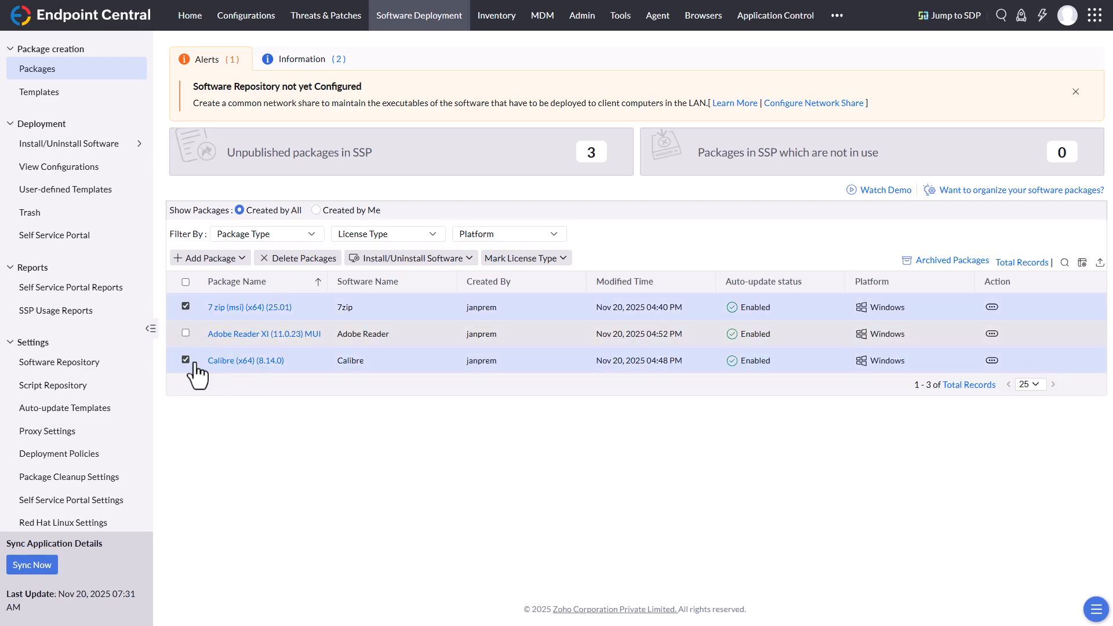
pyautogui.click(238, 262)
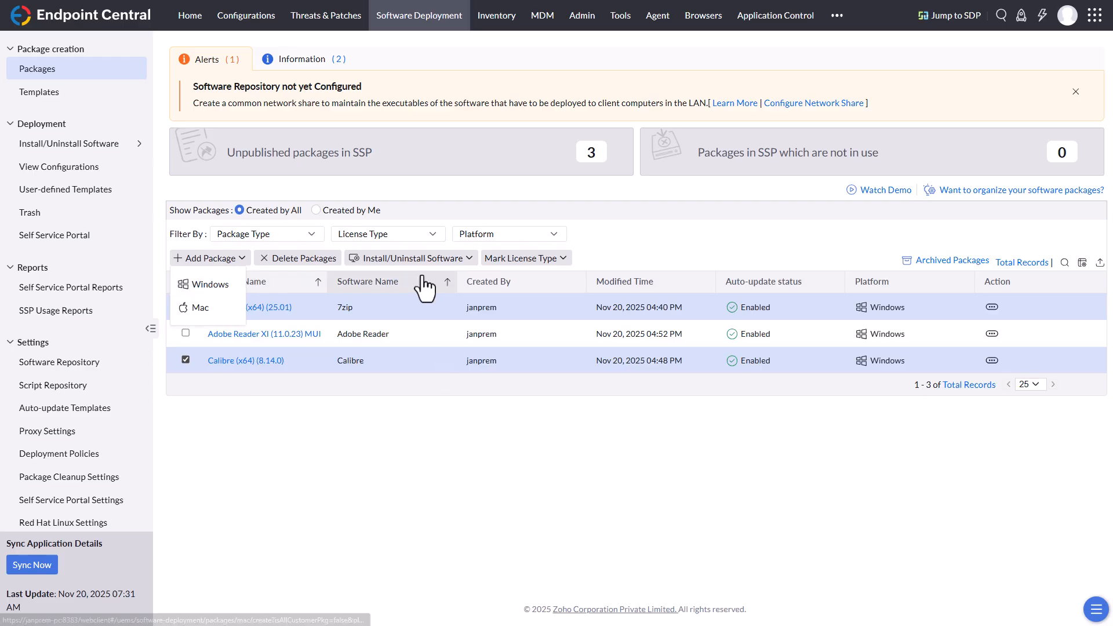
pyautogui.click(436, 262)
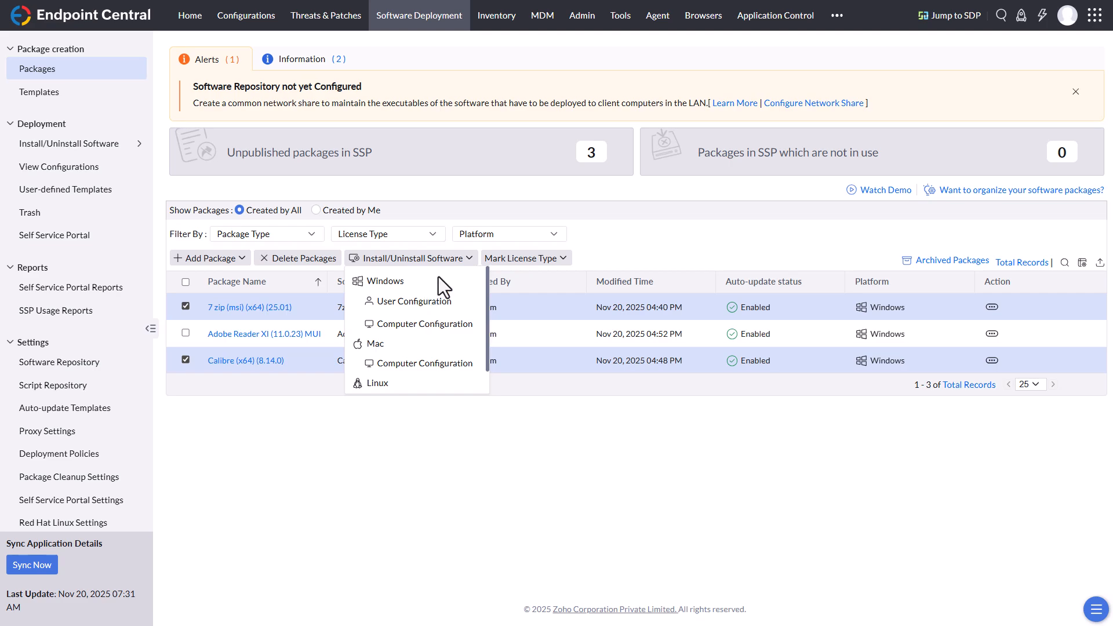
pyautogui.click(420, 328)
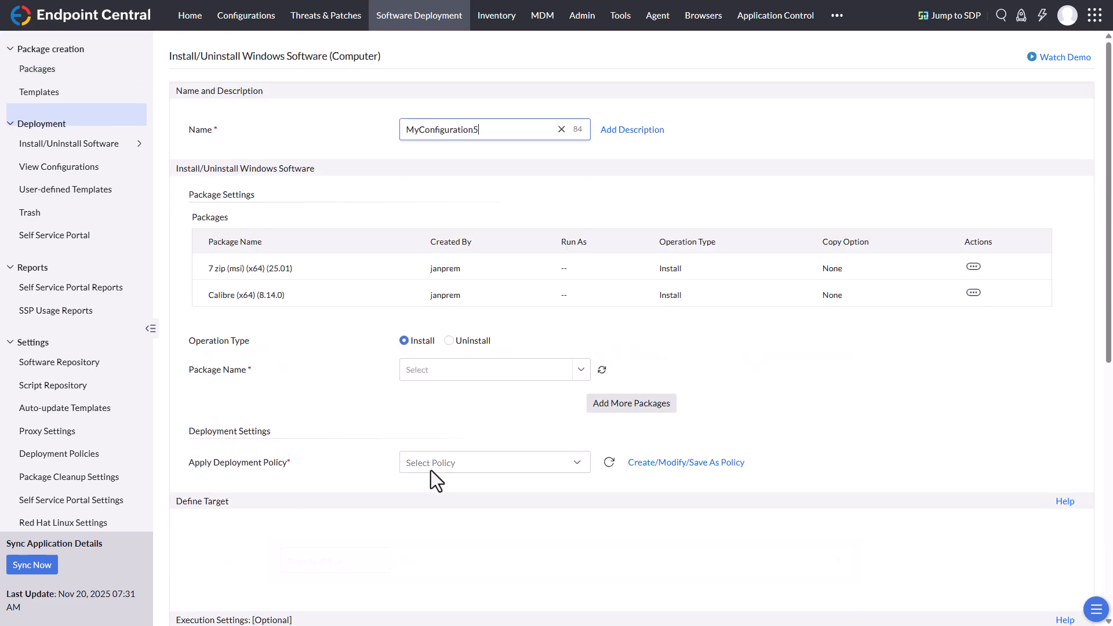
# Name the configuration basic Software and reorder its packages so Calibre (x64) (8.14.0) comes before 7 zip.
pyautogui.doubleClick(470, 130)
pyautogui.write('bas')
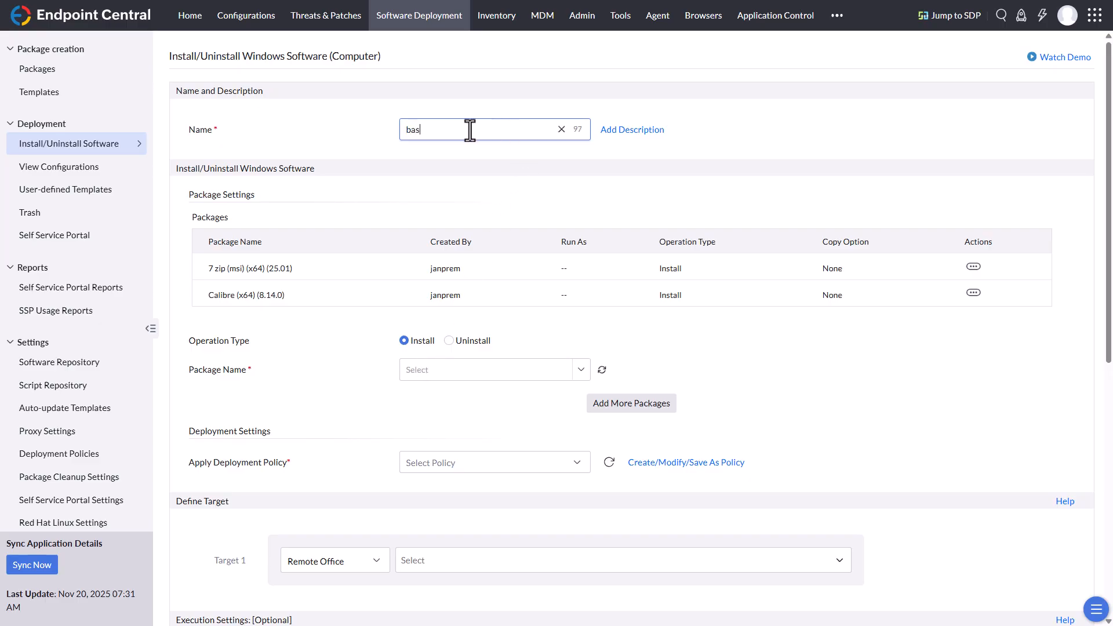
pyautogui.write('ic Software')
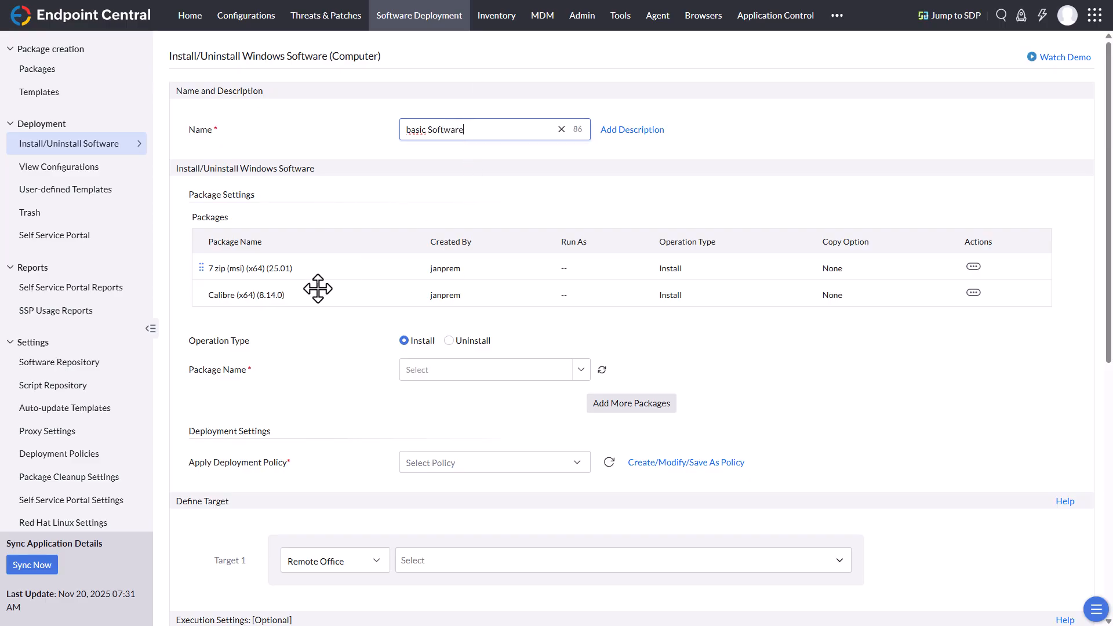
pyautogui.moveTo(203, 292)
pyautogui.mouseDown()
pyautogui.moveTo(210, 267)
pyautogui.moveTo(215, 279)
pyautogui.mouseUp()
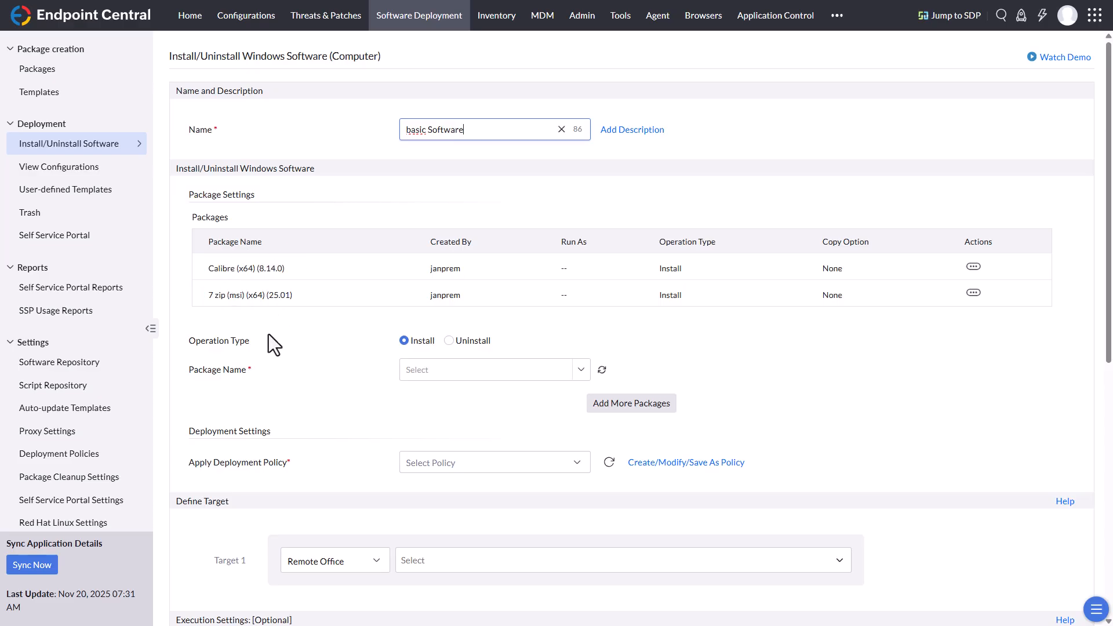
# Add Adobe Reader XI (11.0.23) MUI to the configuration as another package to install.
pyautogui.scroll(-1, 269, 334)
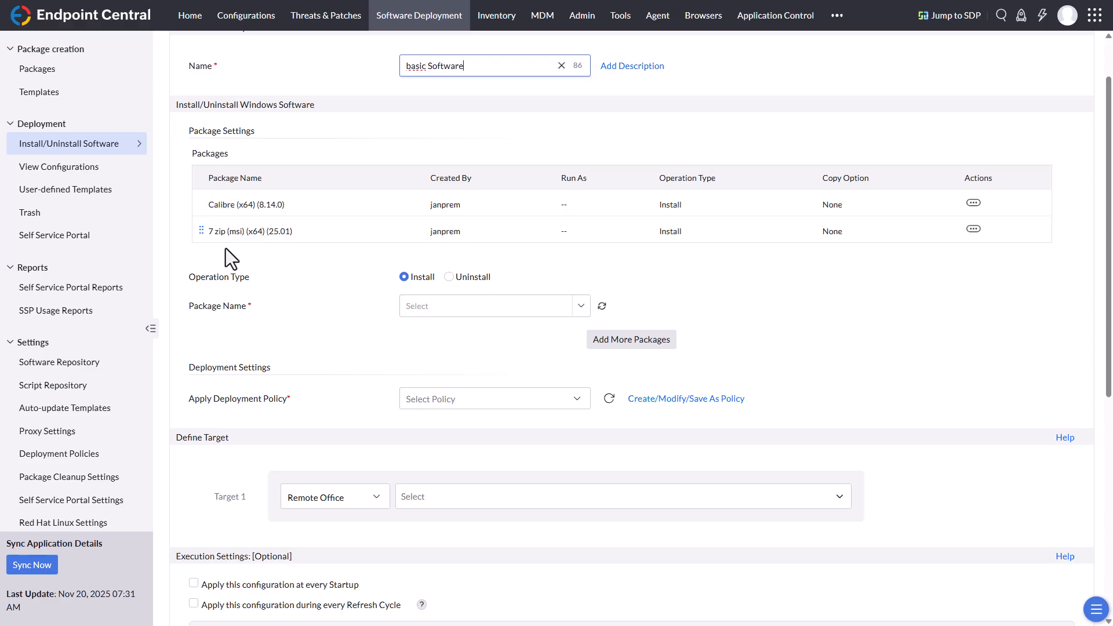
pyautogui.click(581, 307)
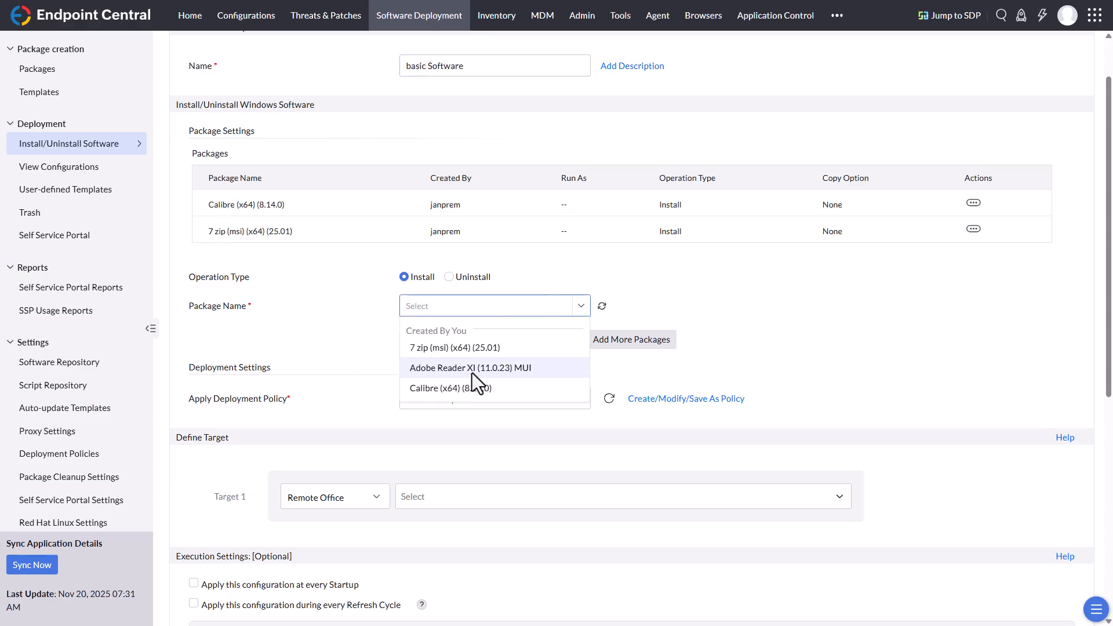
pyautogui.click(472, 371)
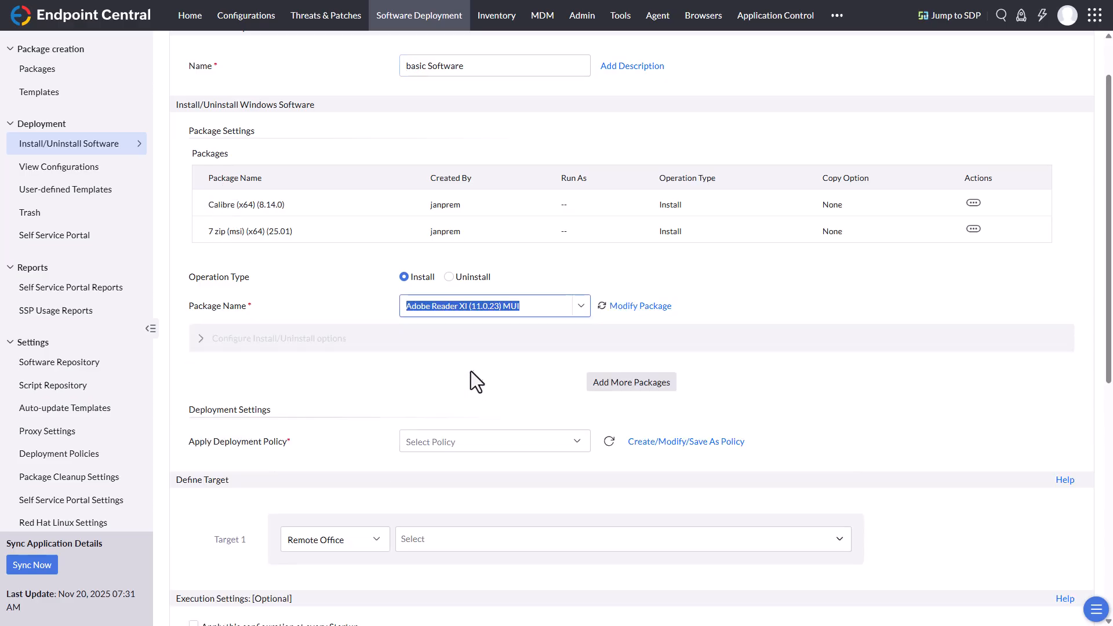
pyautogui.click(636, 384)
# Apply the deployment policy Deploy any time at the earliest to the configuration.
pyautogui.scroll(-1, 497, 377)
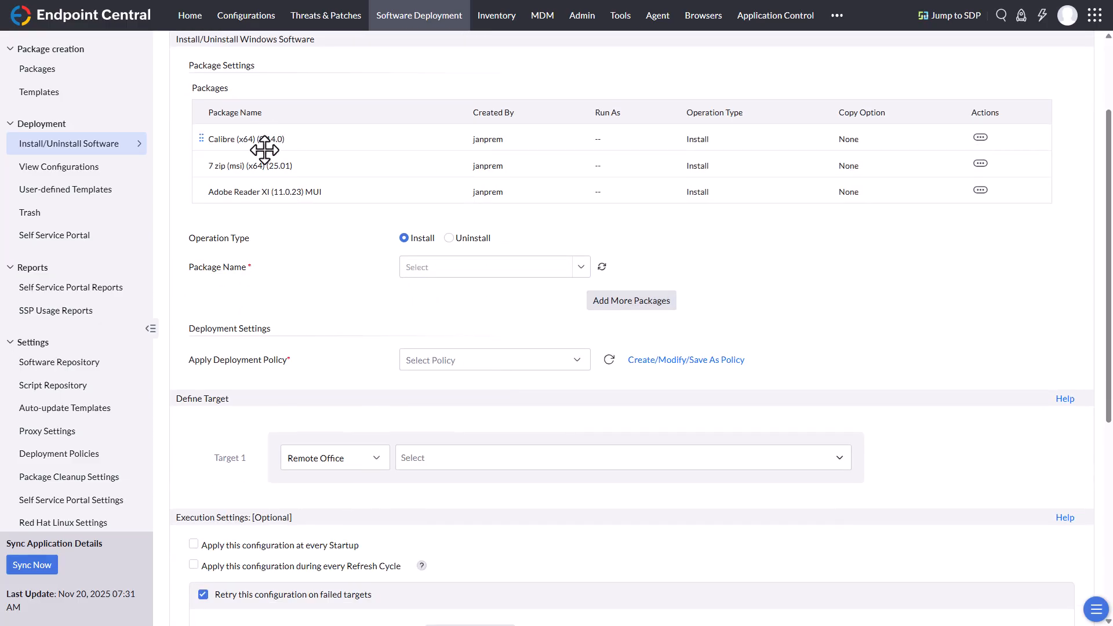
pyautogui.scroll(-1, 304, 330)
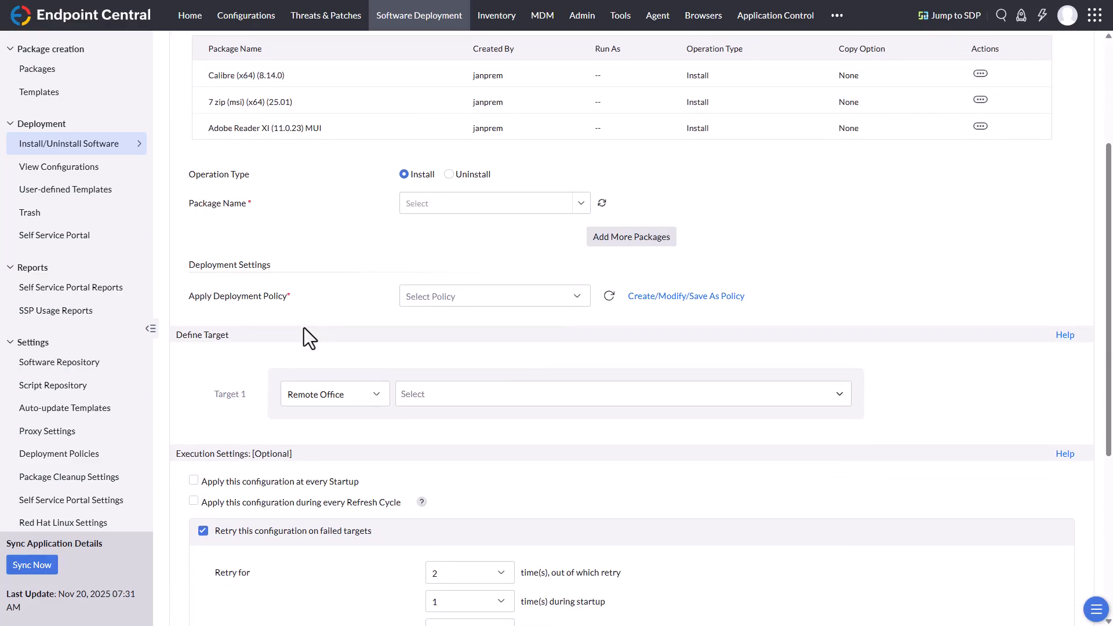
pyautogui.click(467, 301)
pyautogui.scroll(-1, 486, 387)
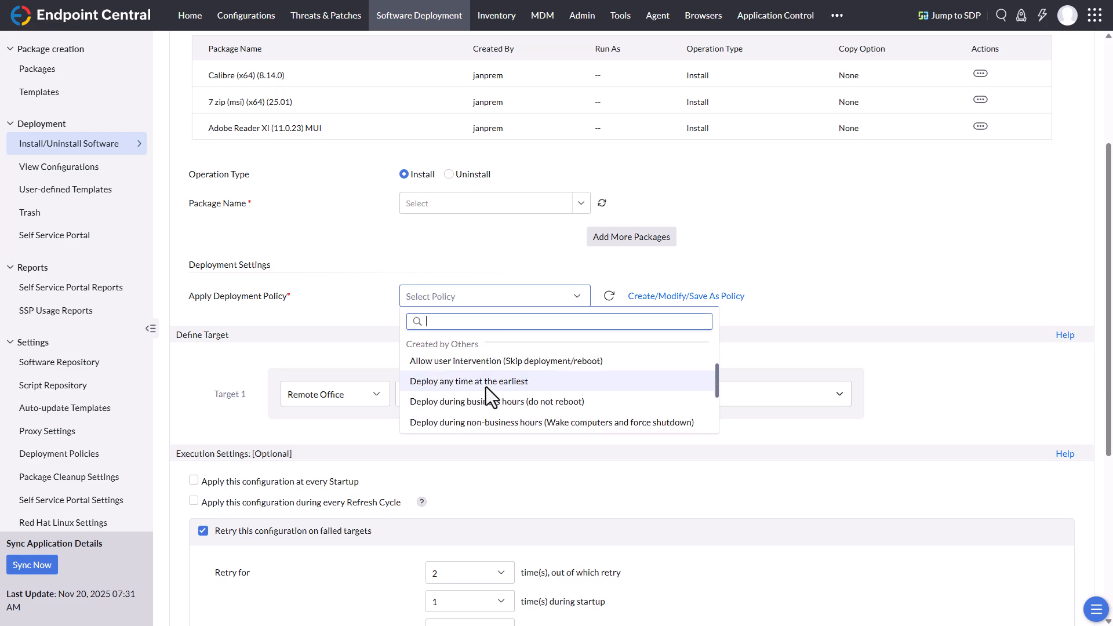
pyautogui.click(488, 383)
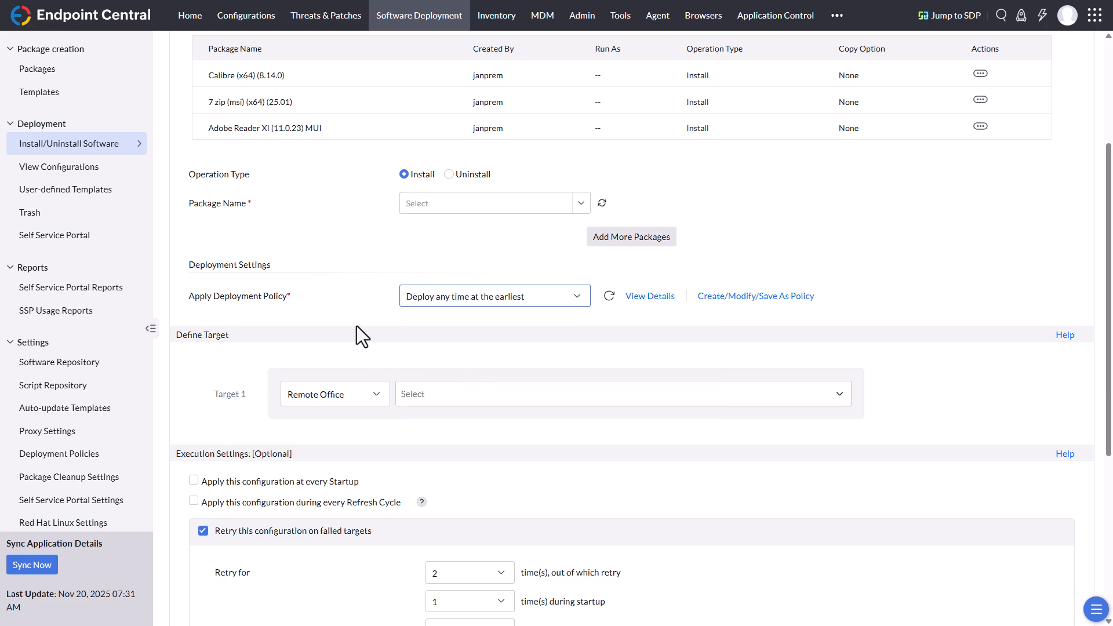
# Set the deployment's Target 1 to the domain RINELLICORP.
pyautogui.click(368, 401)
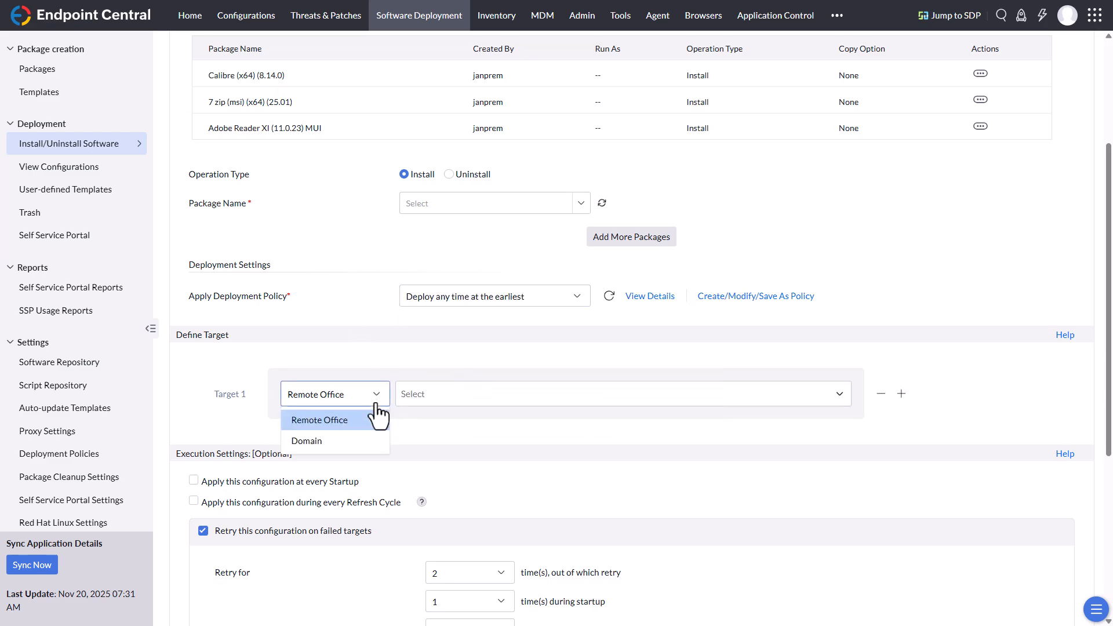
pyautogui.click(317, 444)
pyautogui.click(417, 398)
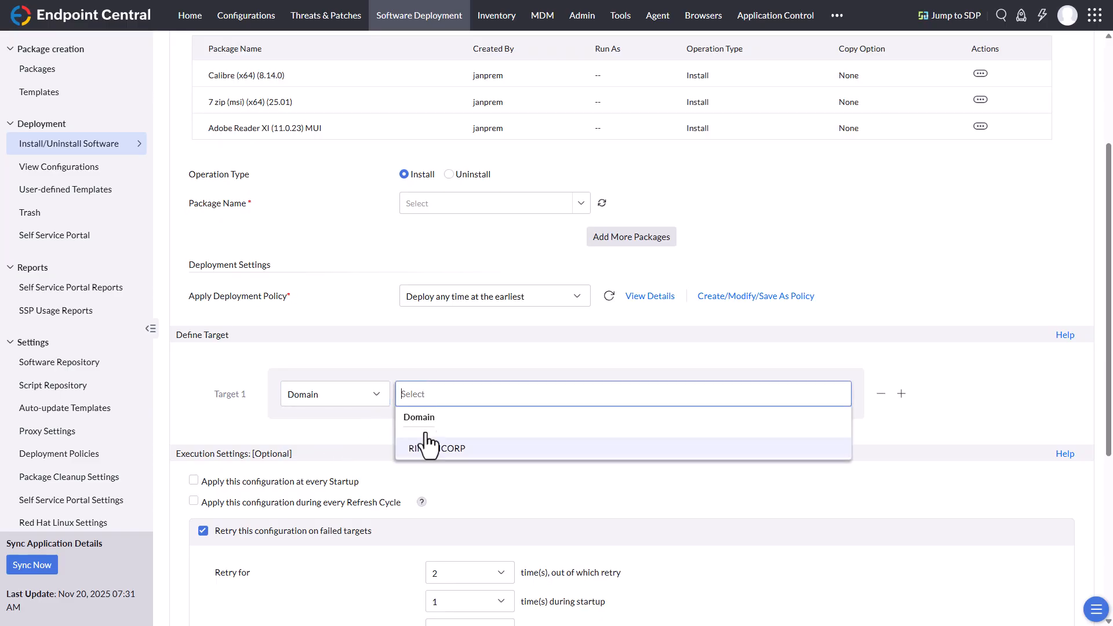
pyautogui.click(432, 448)
pyautogui.click(232, 447)
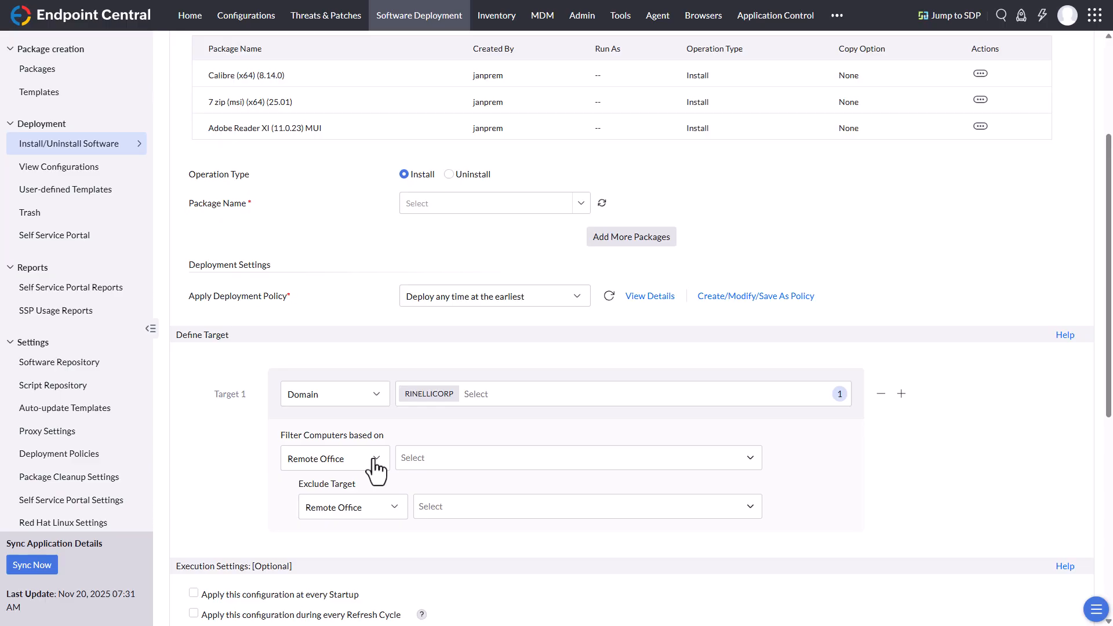
# Review the computer filter options, the execution, retry, notification and scheduler settings, and the configured packages, policy and target.
pyautogui.click(369, 461)
pyautogui.click(246, 470)
pyautogui.scroll(-2, 231, 464)
pyautogui.scroll(-3, 241, 461)
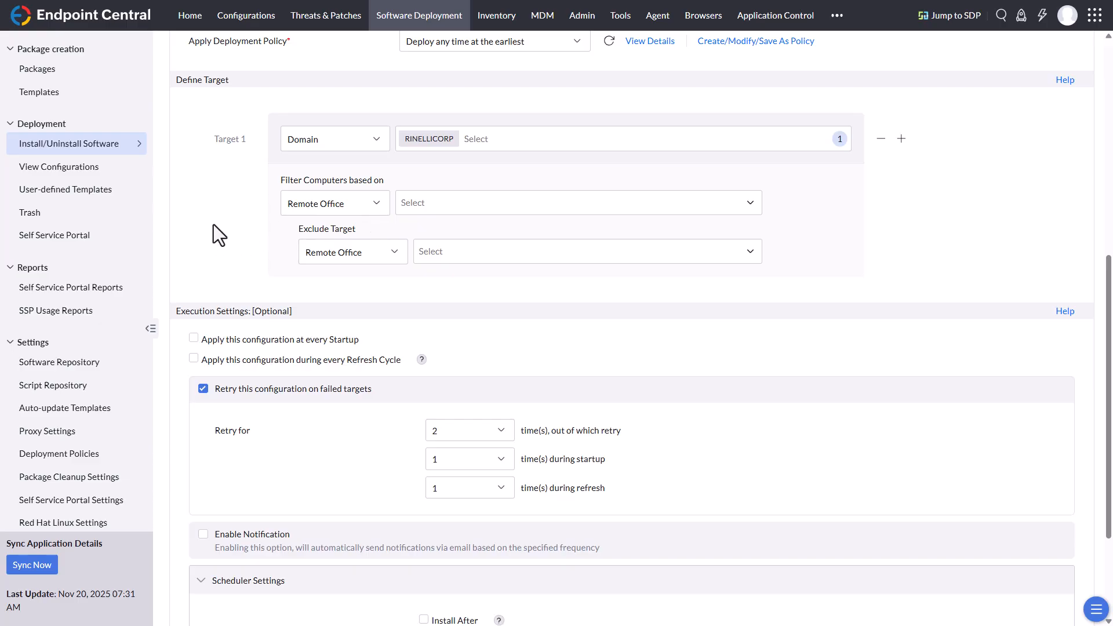
pyautogui.scroll(-3, 231, 226)
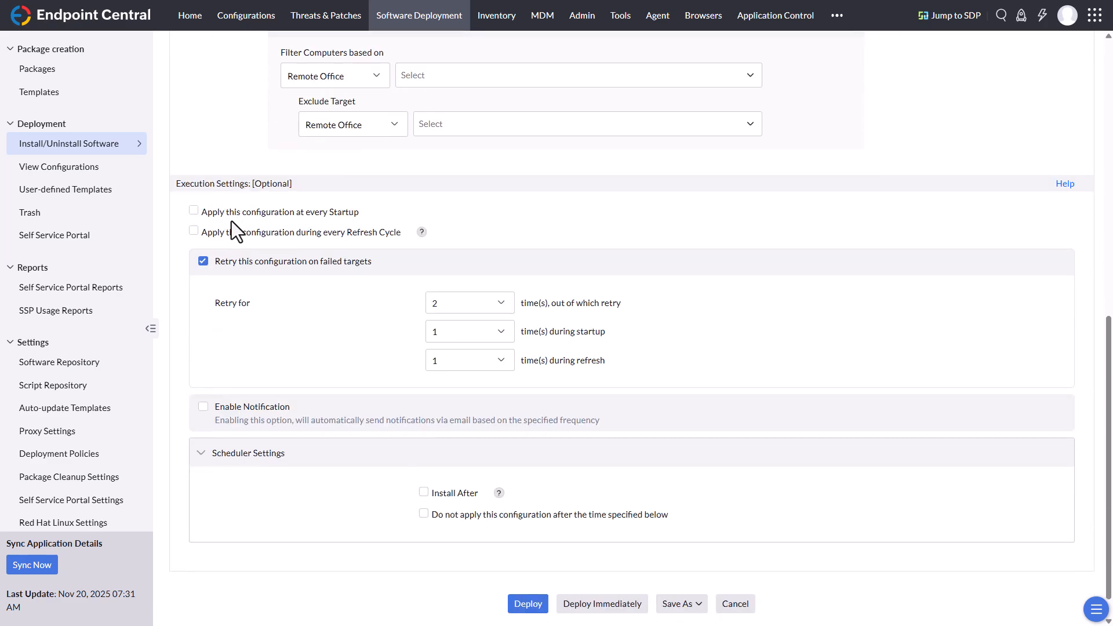
pyautogui.scroll(3, 241, 279)
pyautogui.scroll(5, 243, 290)
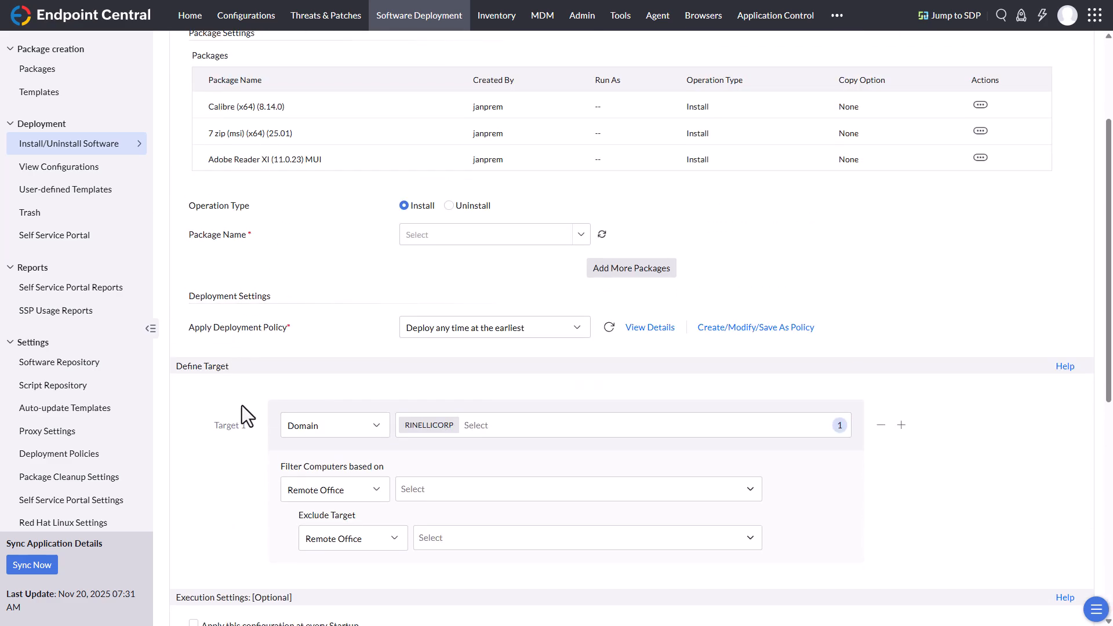
pyautogui.scroll(1, 246, 393)
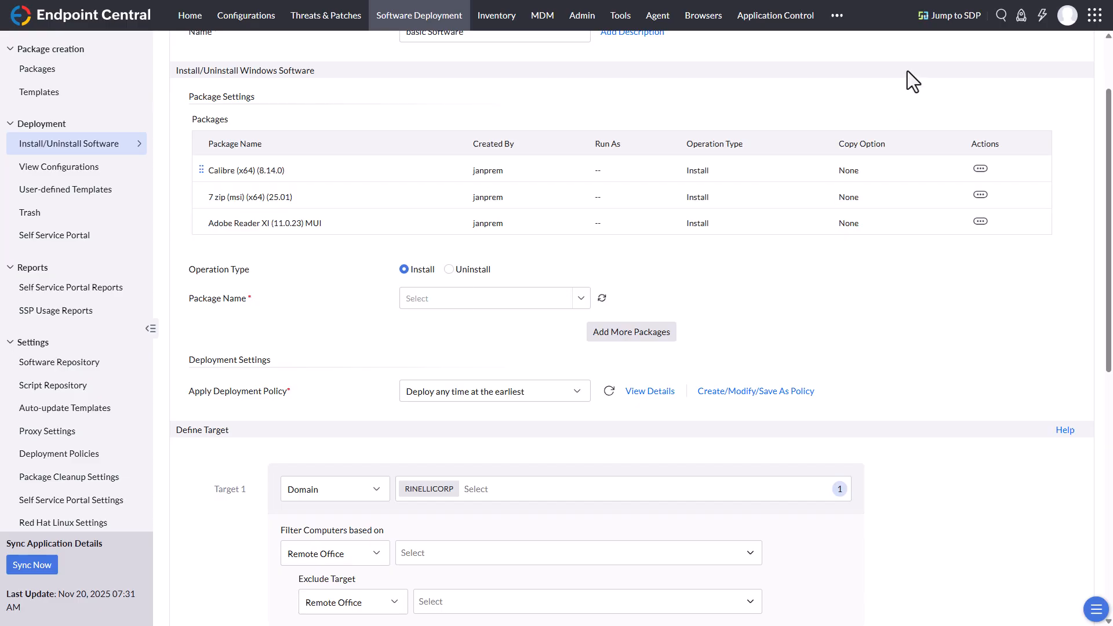
pyautogui.click(837, 15)
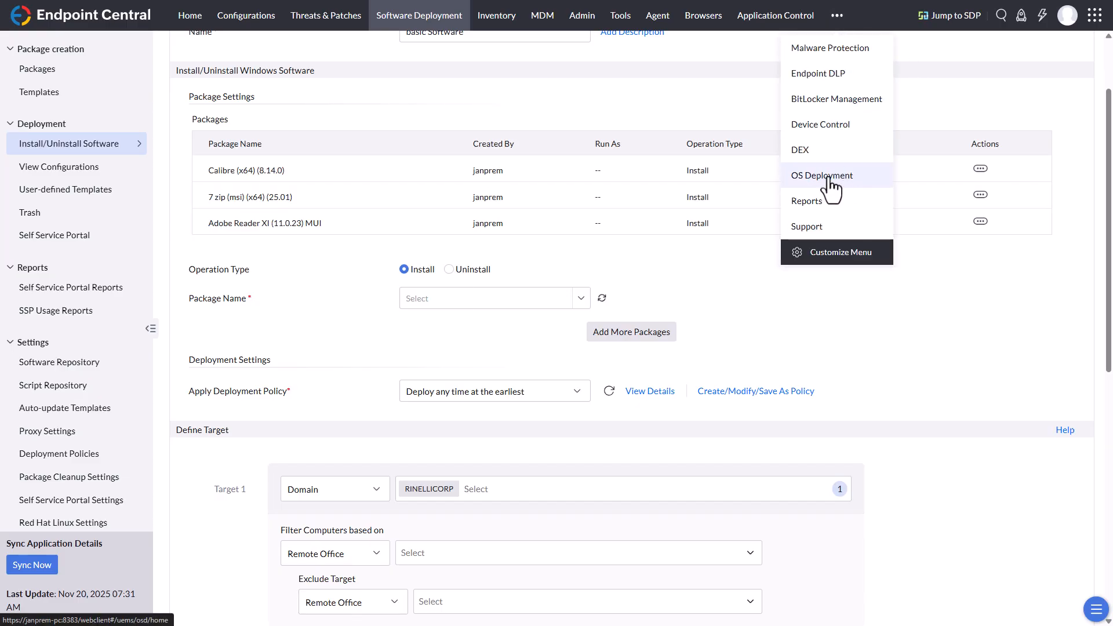
pyautogui.click(447, 97)
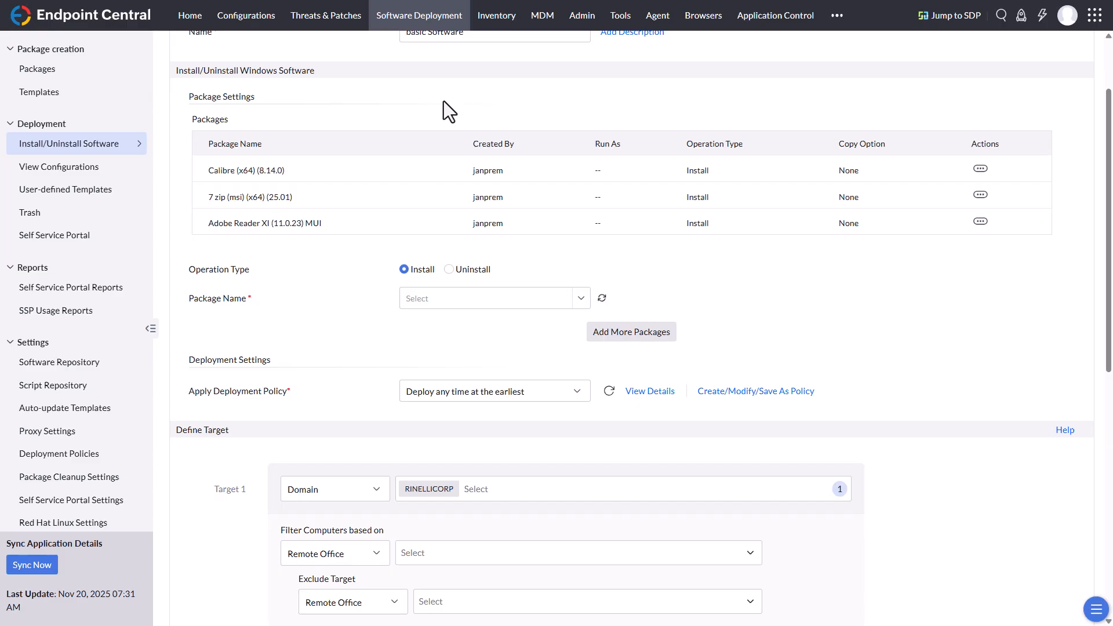
pyautogui.scroll(2, 346, 331)
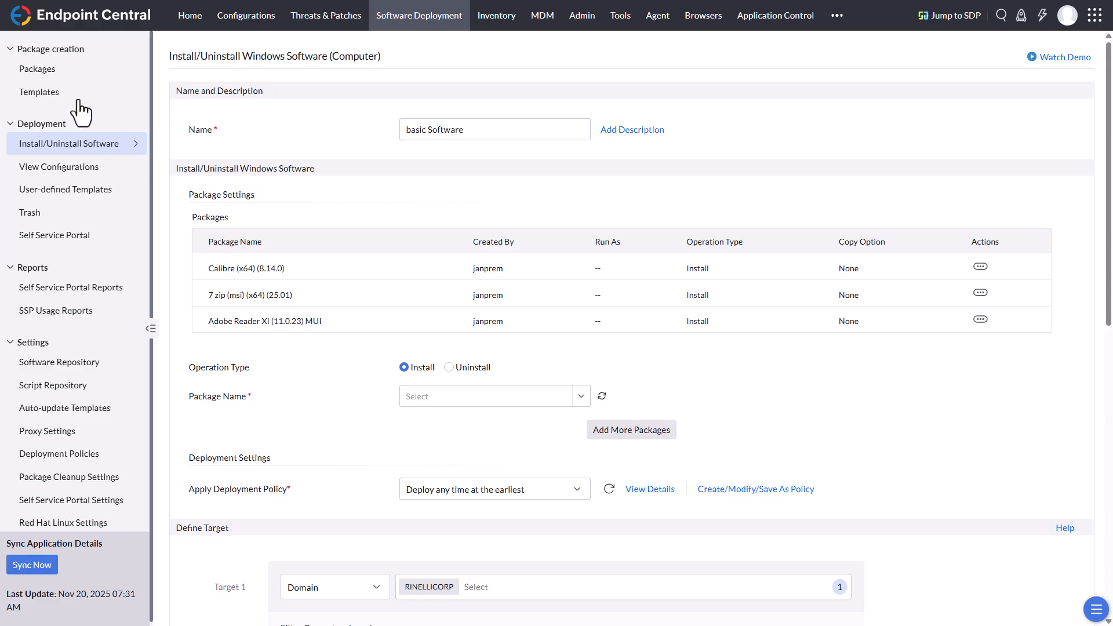
# Revisit the package list and start publishing software packages for computers in the Self Service Portal.
pyautogui.click(64, 74)
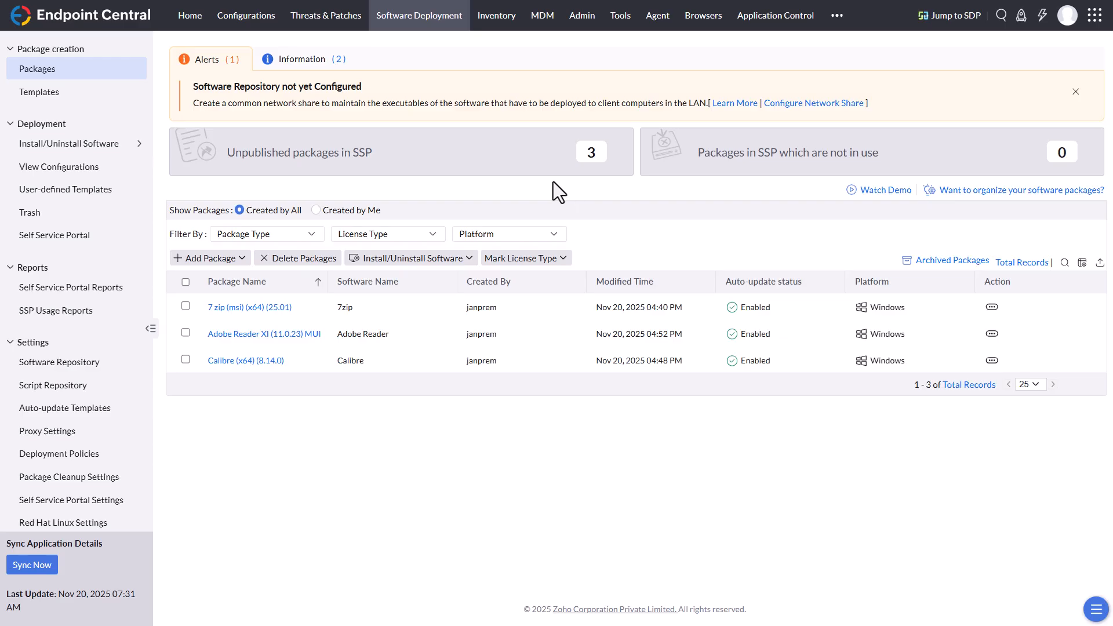
pyautogui.click(93, 242)
pyautogui.click(241, 114)
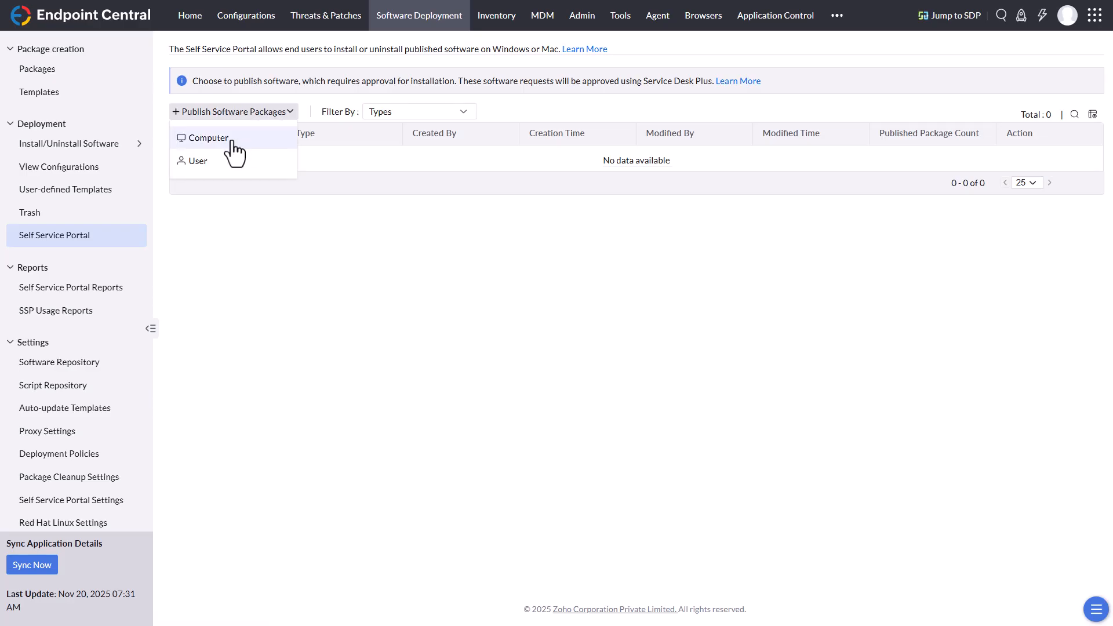
pyautogui.click(233, 142)
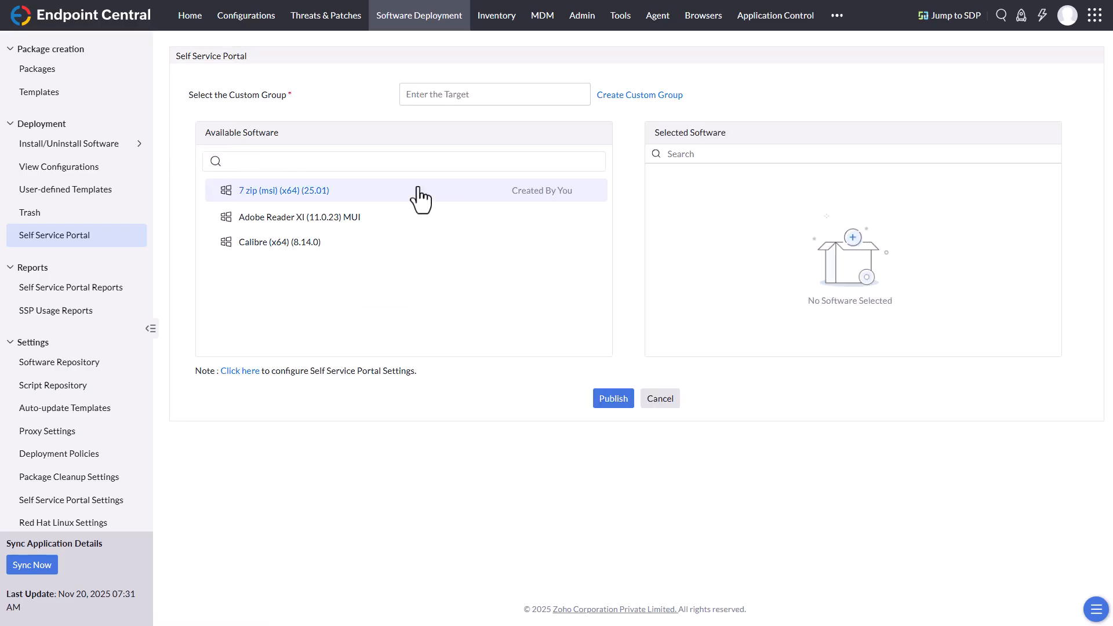
# Publish the 7 zip, Calibre and Adobe Reader XI packages to All Computers Group in the Self Service Portal.
pyautogui.click(470, 96)
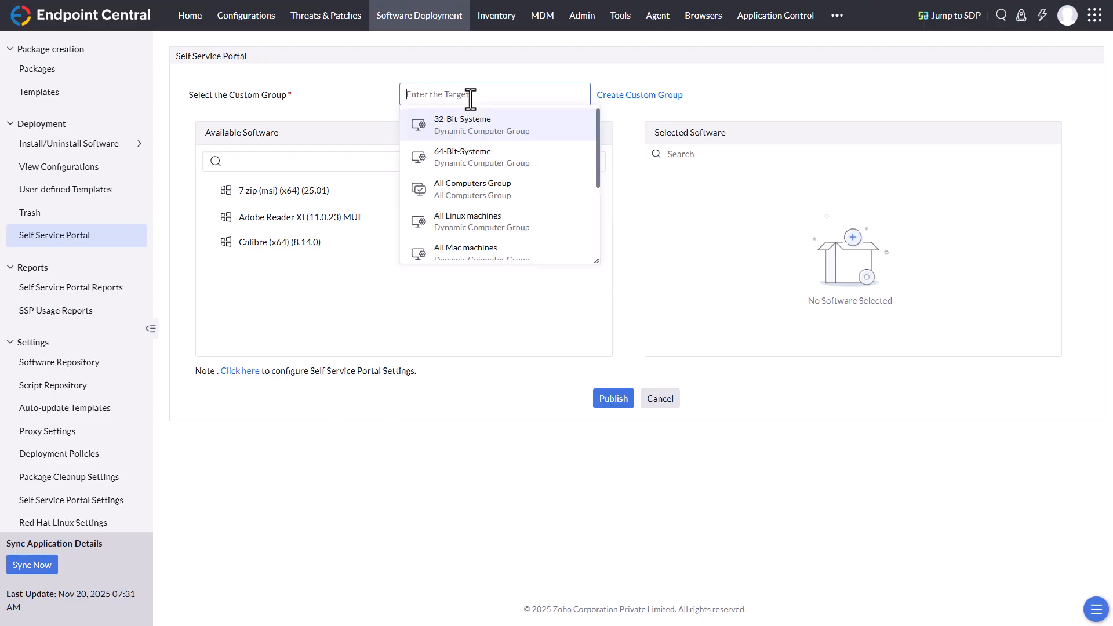
pyautogui.click(494, 194)
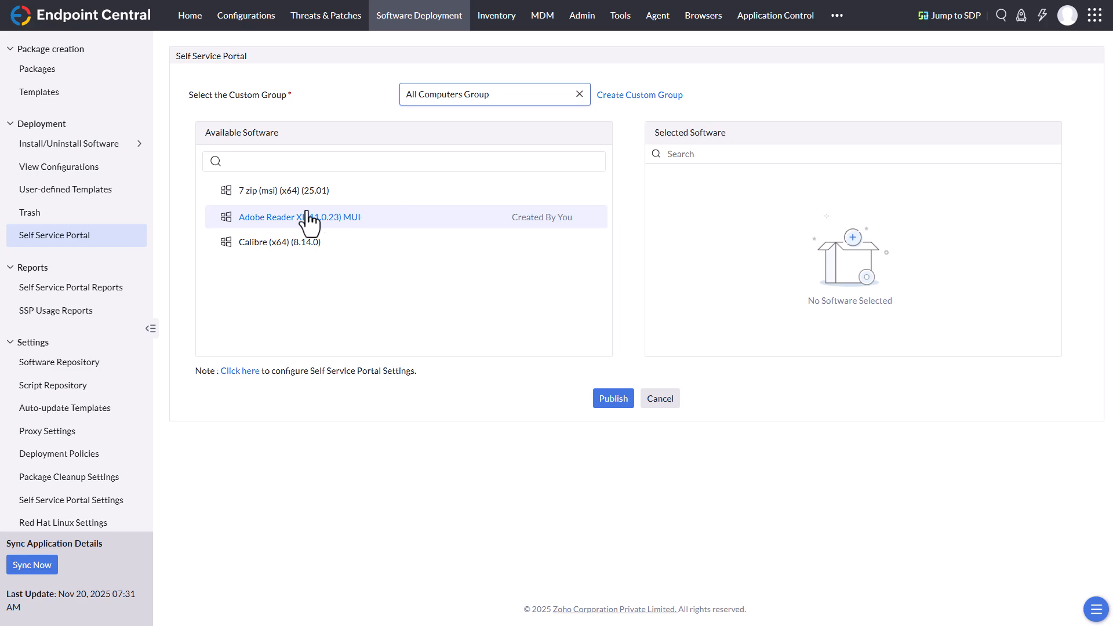
pyautogui.moveTo(305, 203); pyautogui.dragTo(771, 201)
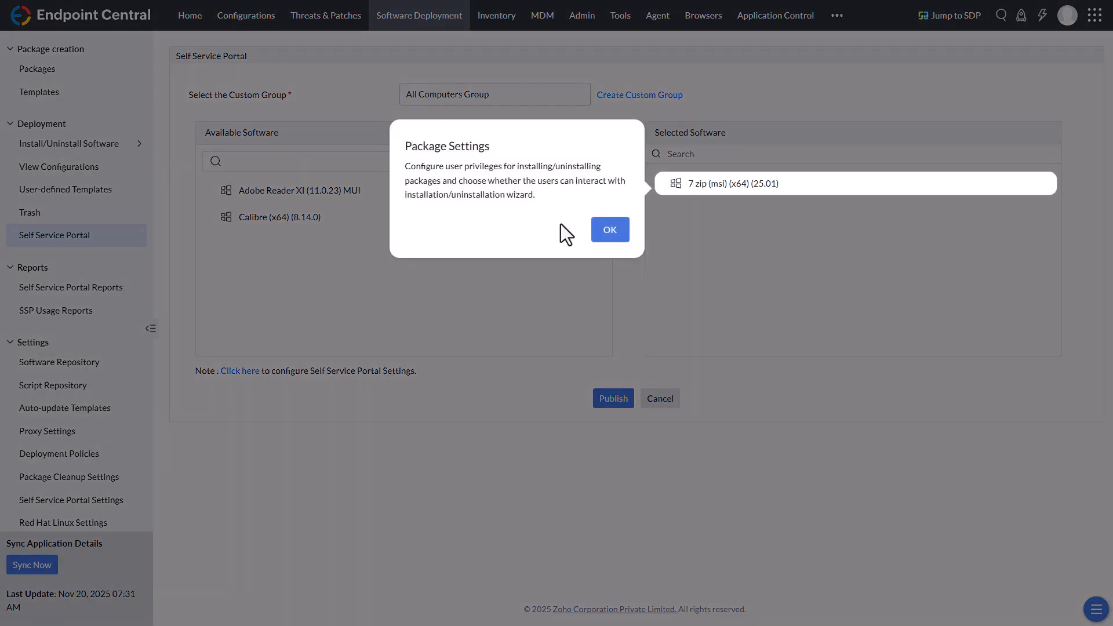
pyautogui.click(606, 231)
pyautogui.moveTo(388, 199); pyautogui.dragTo(718, 224)
pyautogui.moveTo(342, 214); pyautogui.dragTo(784, 237)
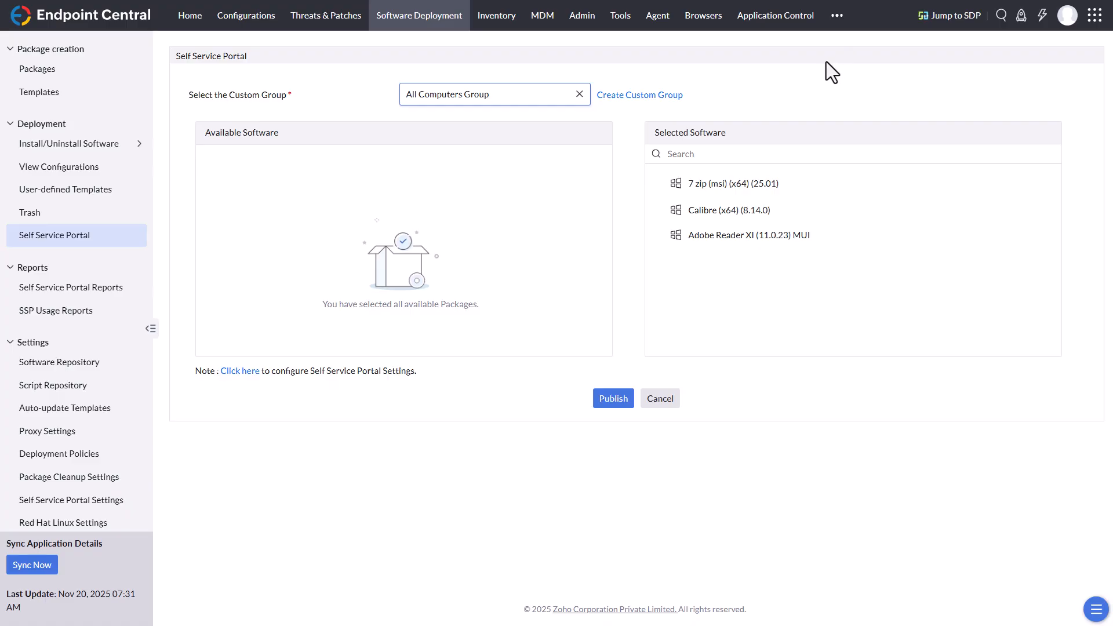
pyautogui.click(614, 402)
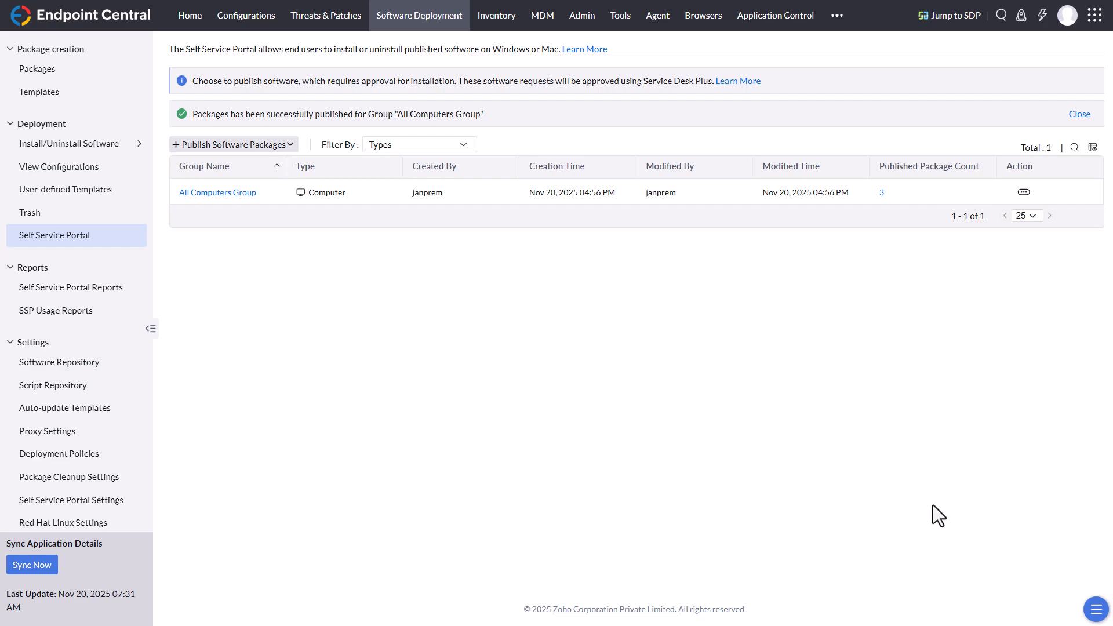
# Switch to the SB-Portal through the Endpoint Central agent in the system tray and synchronize its app list.
pyautogui.press('super')
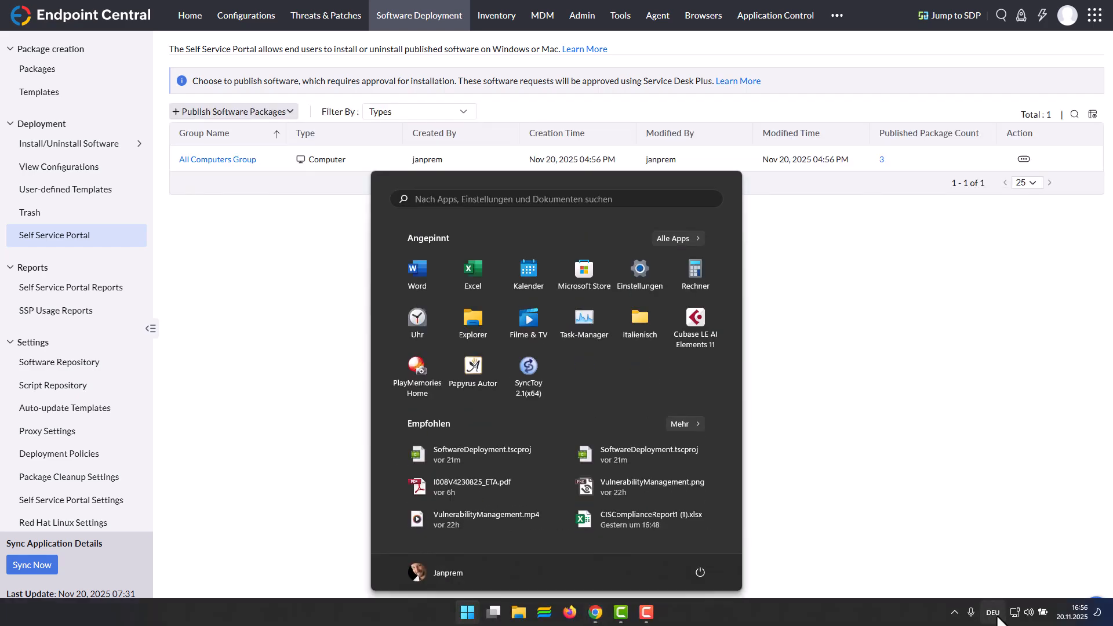
pyautogui.click(954, 604)
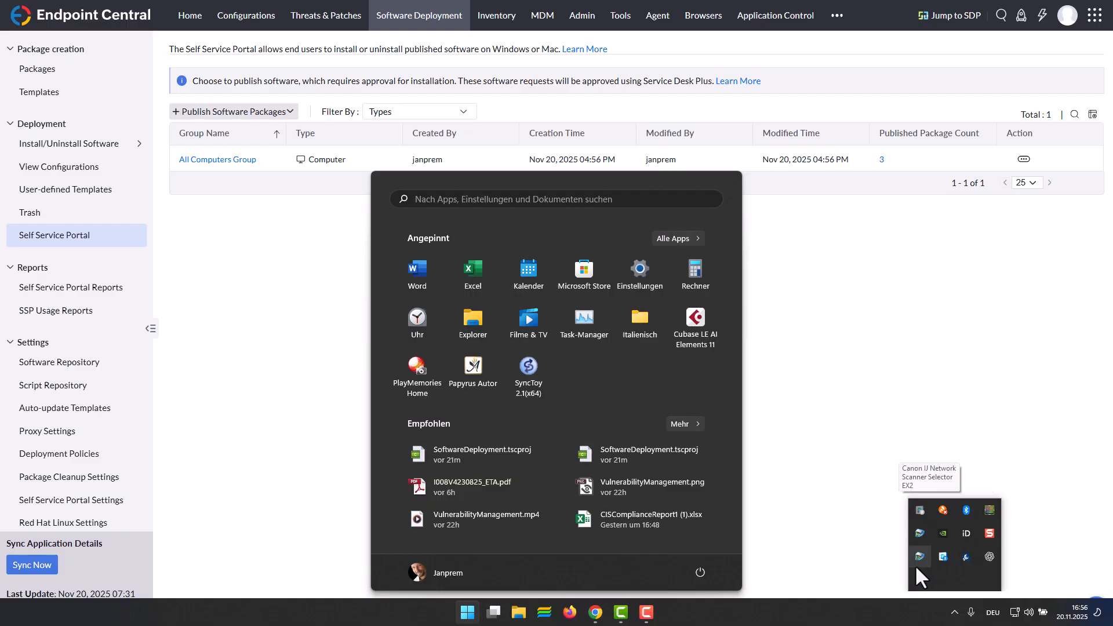
pyautogui.rightClick(920, 582)
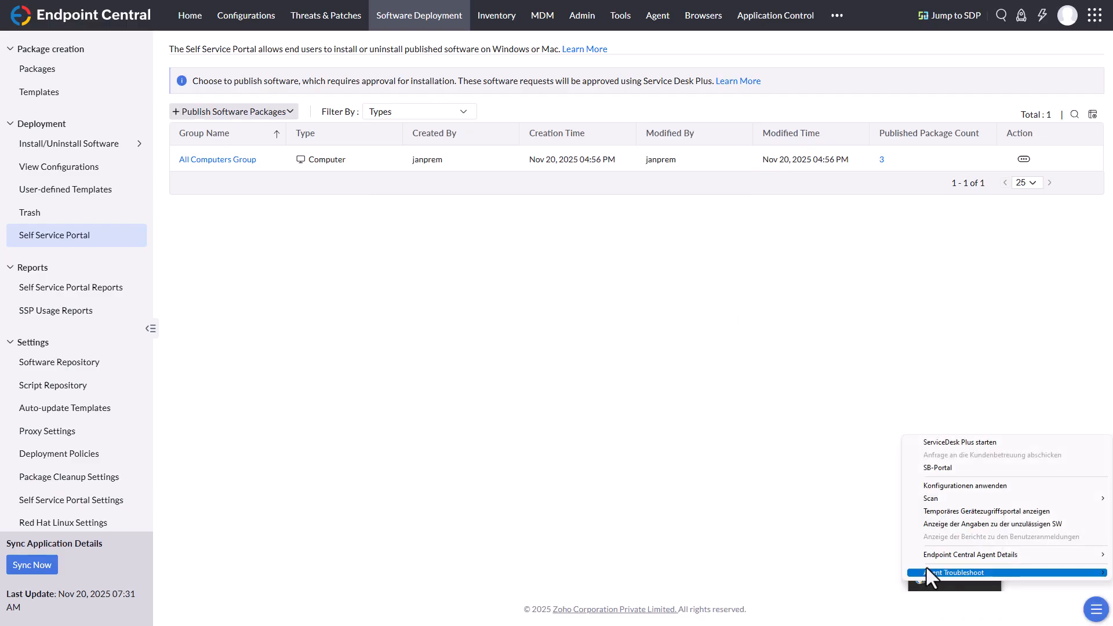
pyautogui.click(946, 468)
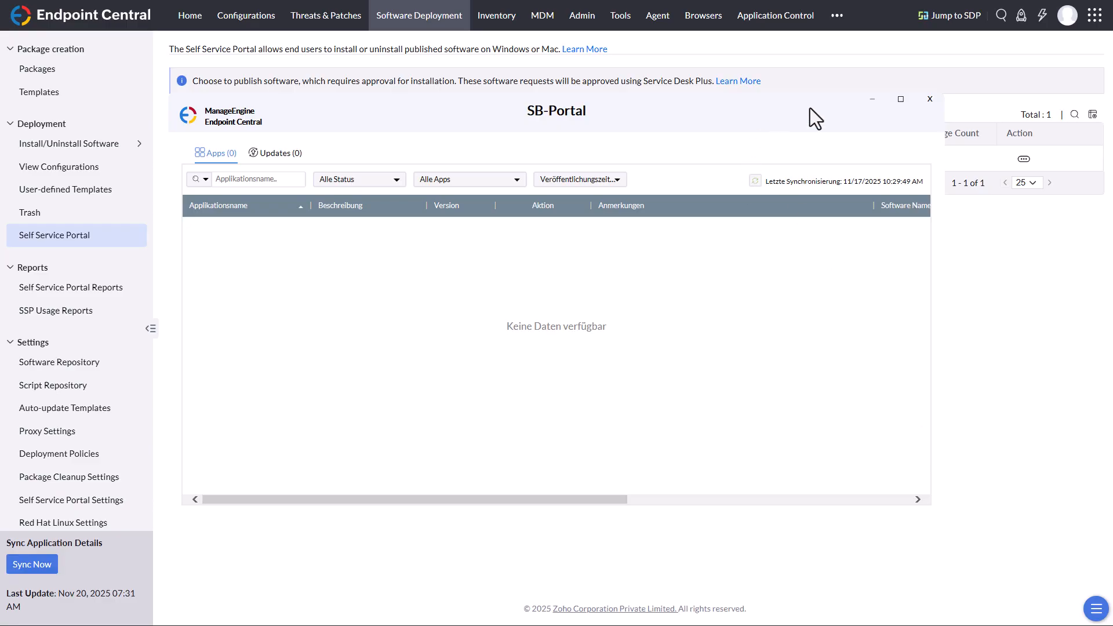
pyautogui.moveTo(829, 102)
pyautogui.mouseDown()
pyautogui.moveTo(830, 127)
pyautogui.moveTo(820, 117)
pyautogui.mouseUp()
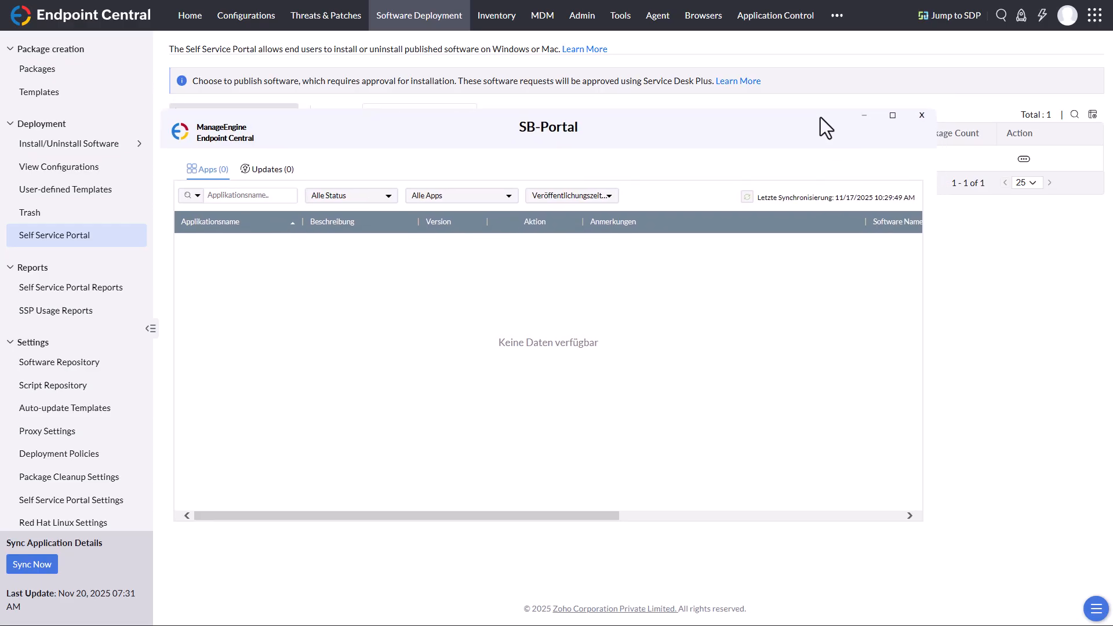
pyautogui.click(747, 198)
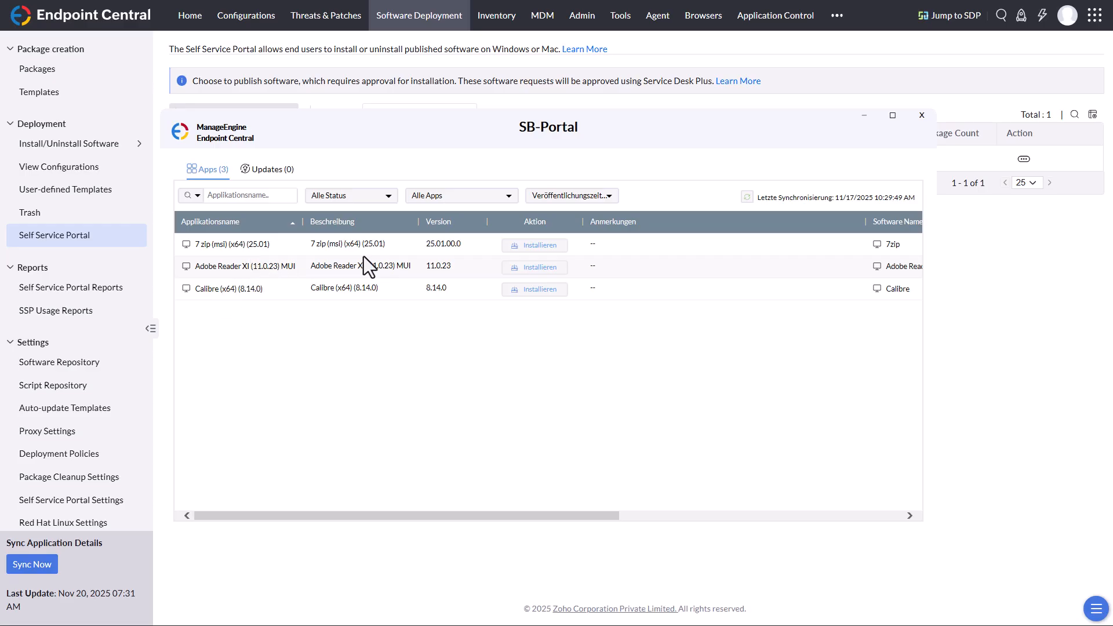
# Install 7 zip (msi) (x64) (25.01) from the SB-Portal, and check the portal's updates list before closing it.
pyautogui.click(529, 246)
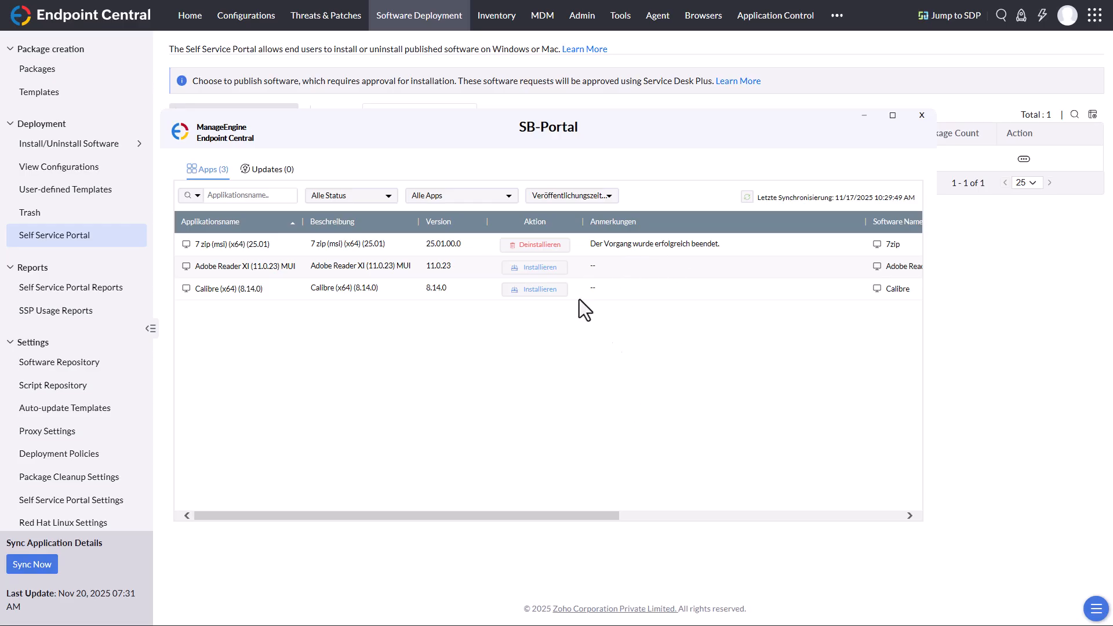
pyautogui.moveTo(547, 248)
pyautogui.click(268, 171)
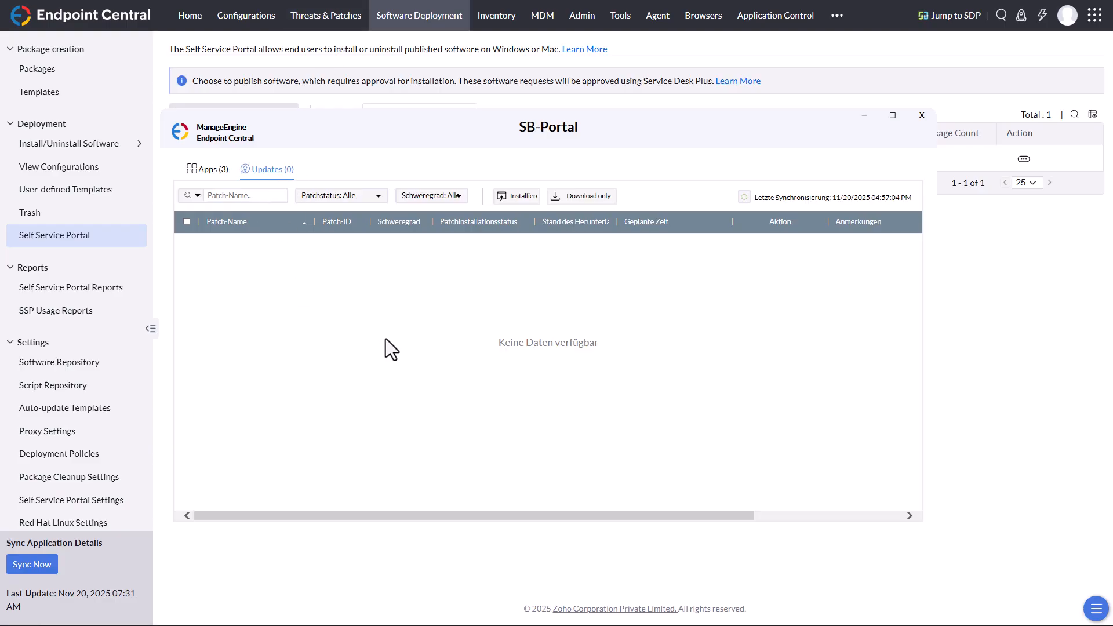
pyautogui.click(219, 175)
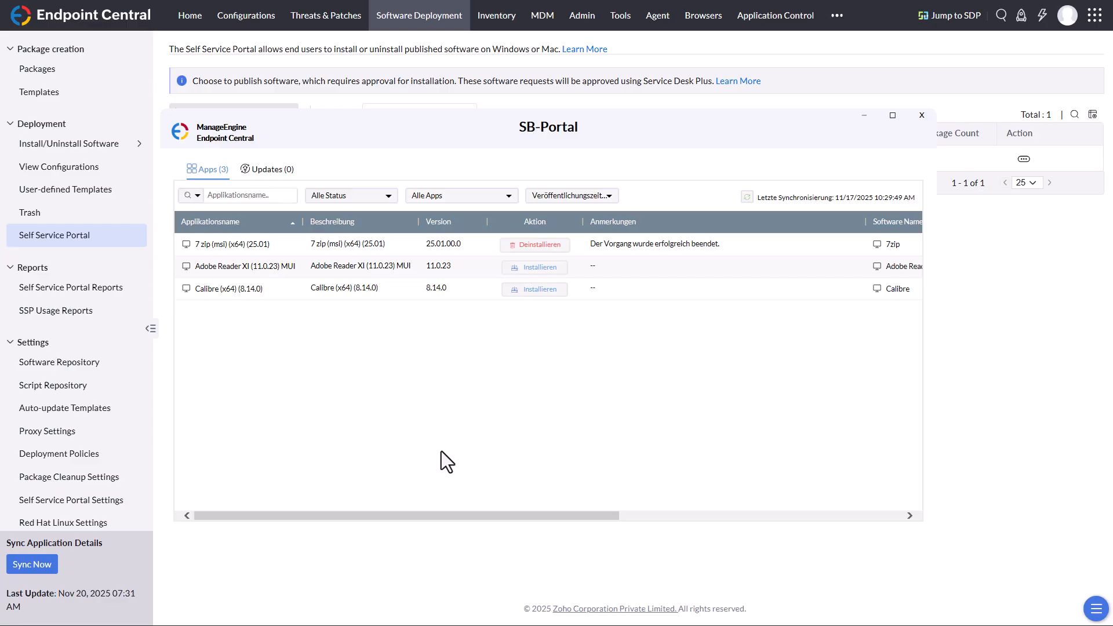
pyautogui.click(922, 115)
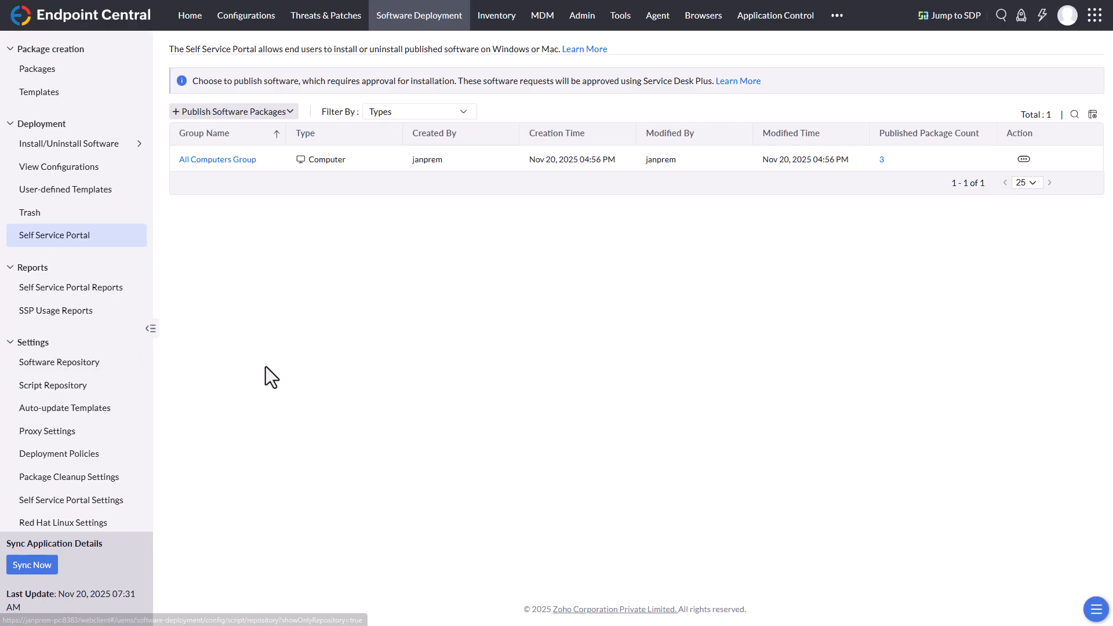
# Review the Self Service Portal ROI dashboard, including its savings, user installation and package installation reports.
pyautogui.click(105, 294)
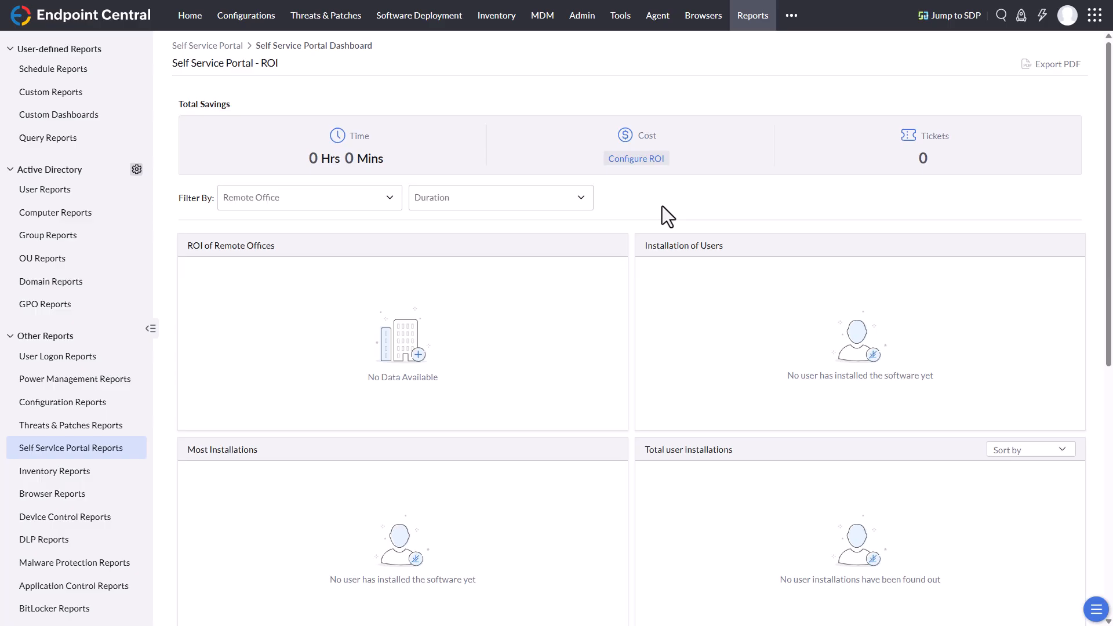
pyautogui.scroll(-2, 662, 208)
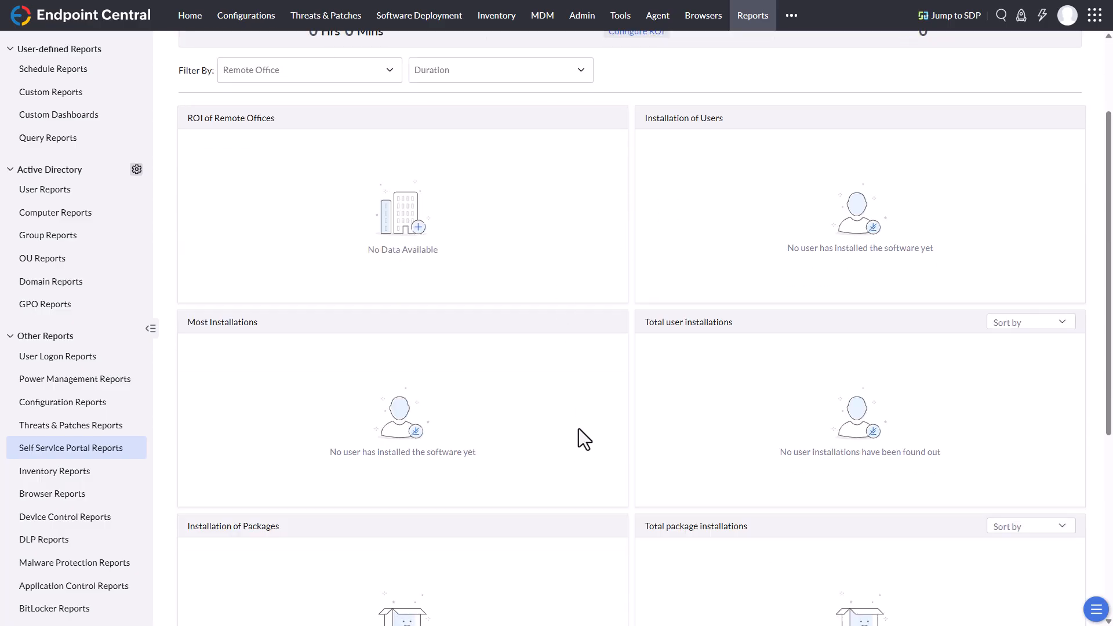
pyautogui.scroll(-3, 579, 427)
pyautogui.scroll(5, 580, 422)
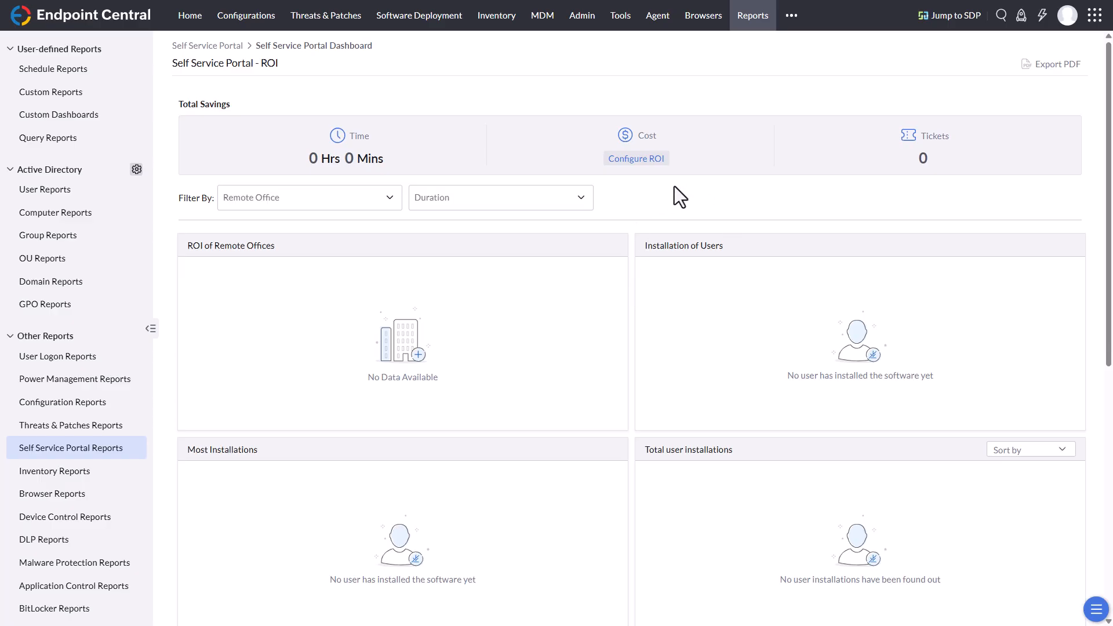
# Open the Self Service Portal Settings and review the ROI, automatic publishing and .NET 4.0 options.
pyautogui.click(437, 24)
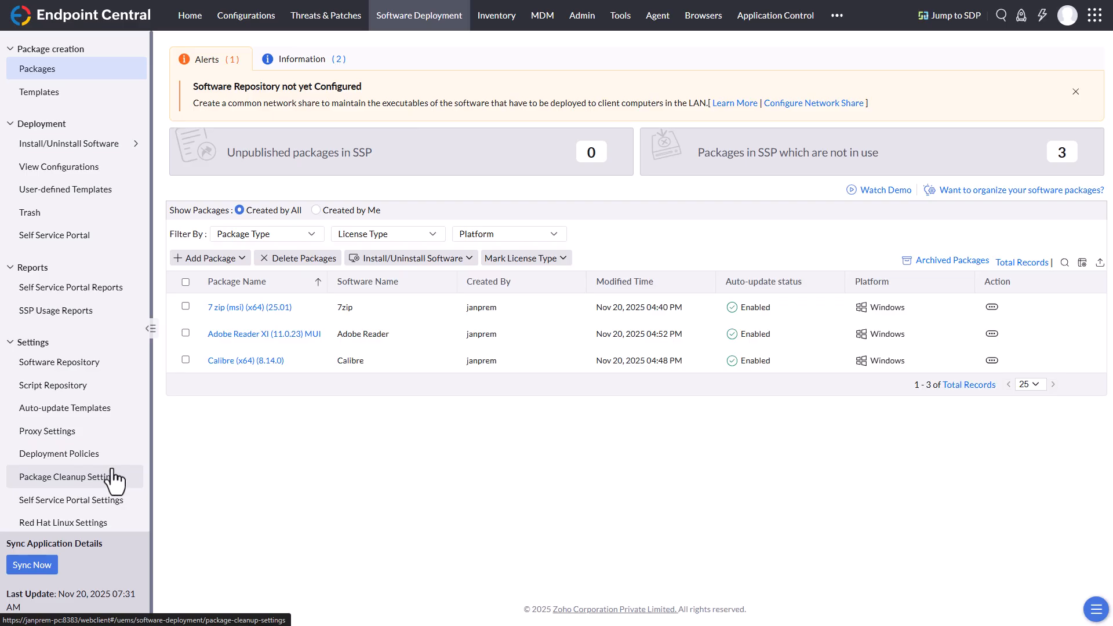
pyautogui.click(94, 506)
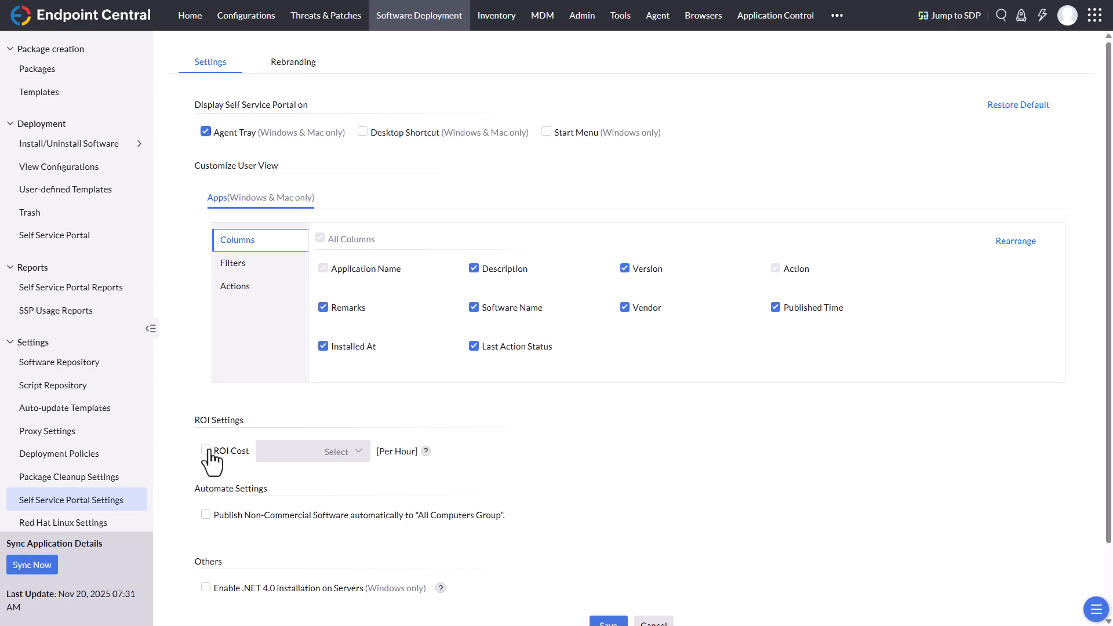
pyautogui.scroll(-1, 408, 474)
pyautogui.scroll(-2, 409, 475)
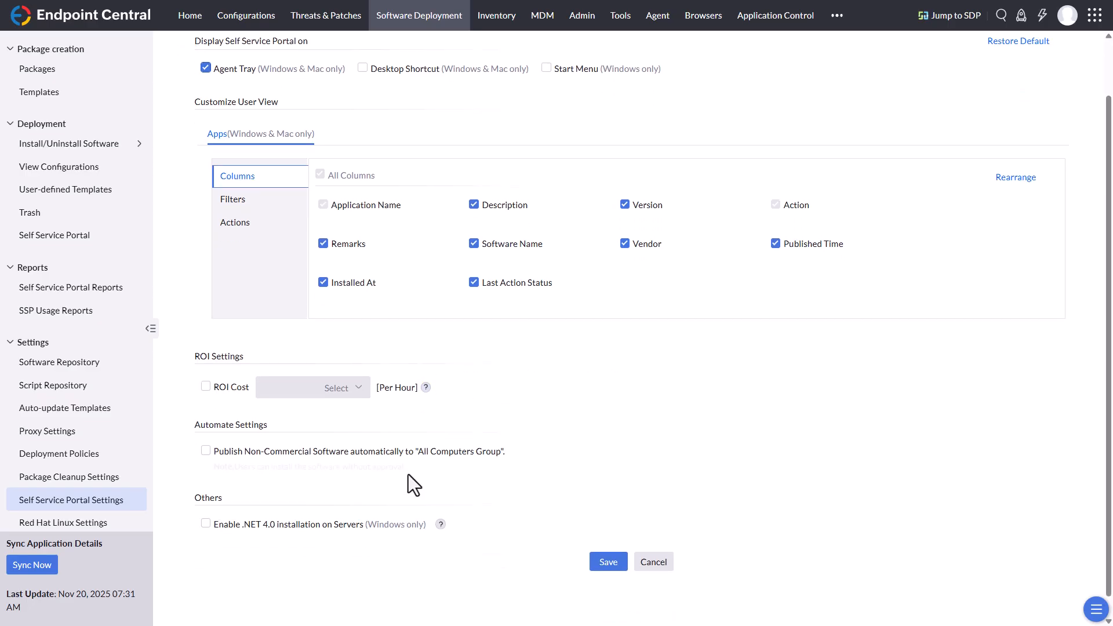
pyautogui.scroll(2, 410, 474)
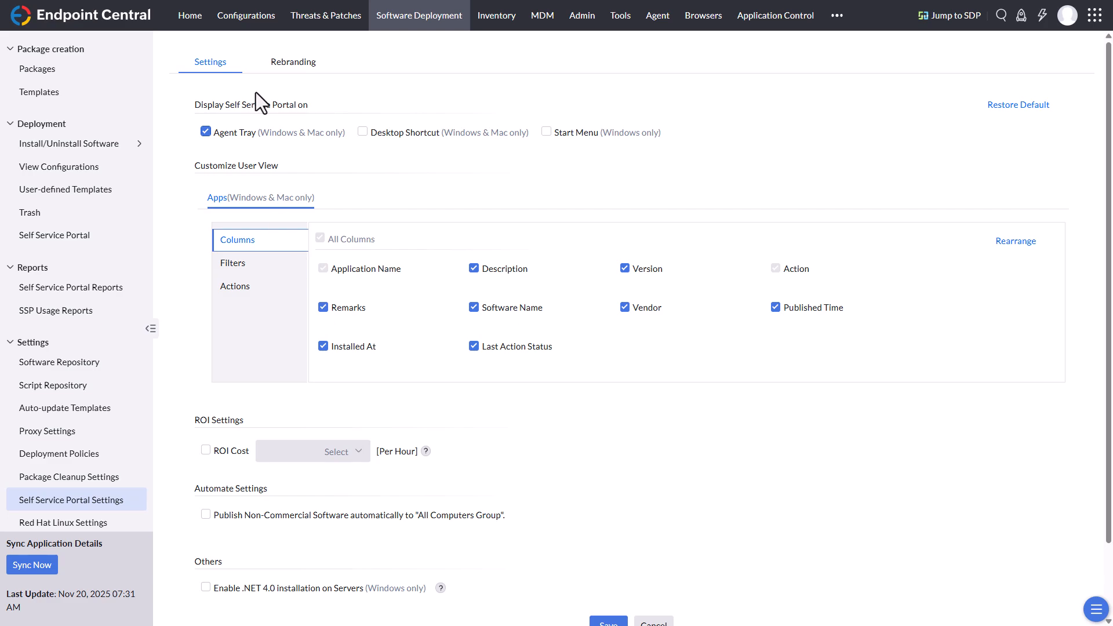
# Examine the portal's display locations, the user view's filters, actions and columns, and the rebranding options without saving changes.
pyautogui.click(363, 132)
pyautogui.click(362, 132)
pyautogui.click(546, 132)
pyautogui.click(237, 264)
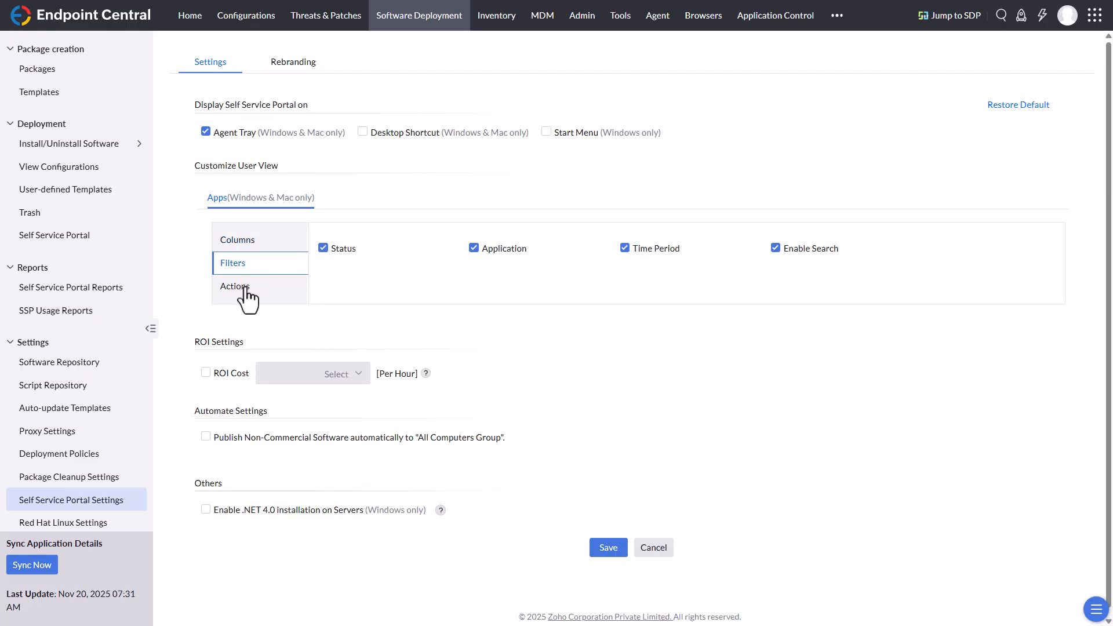
pyautogui.click(246, 288)
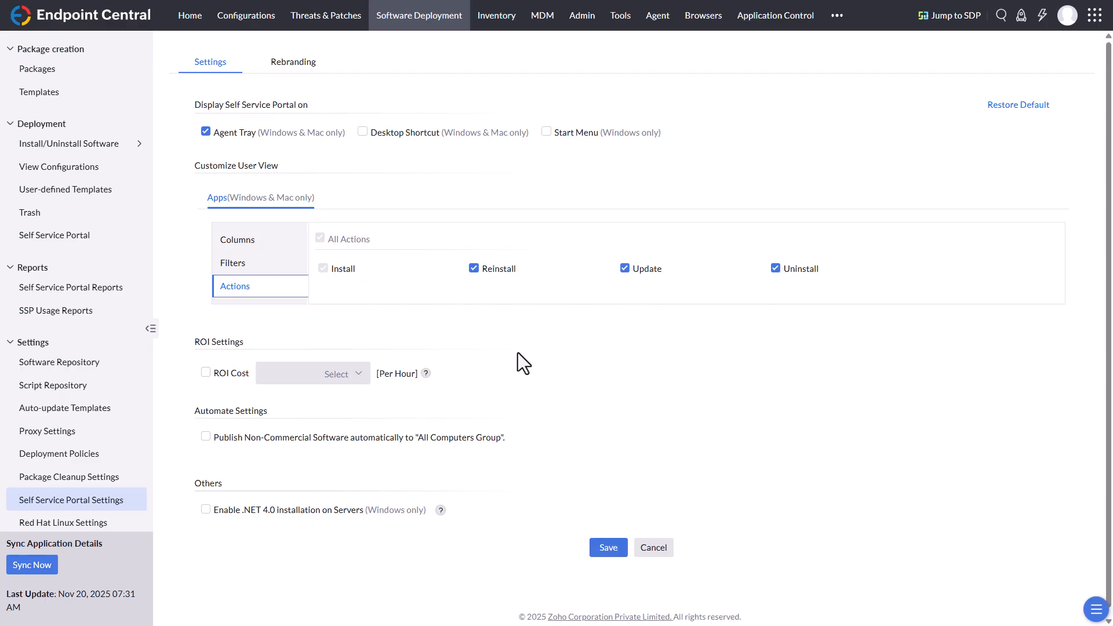
pyautogui.click(242, 239)
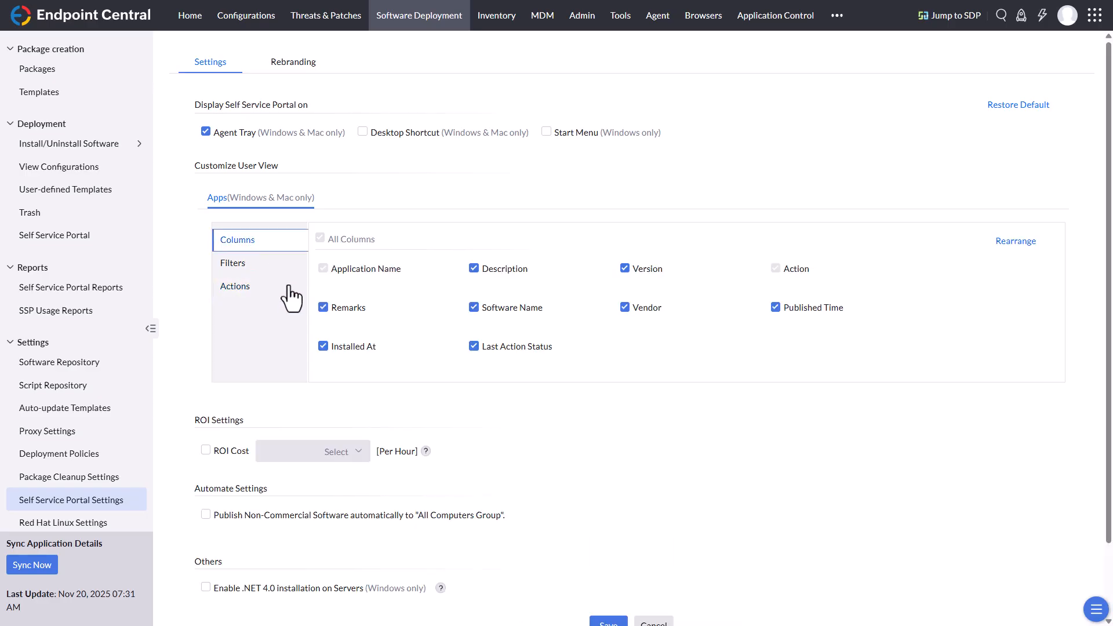
pyautogui.click(297, 71)
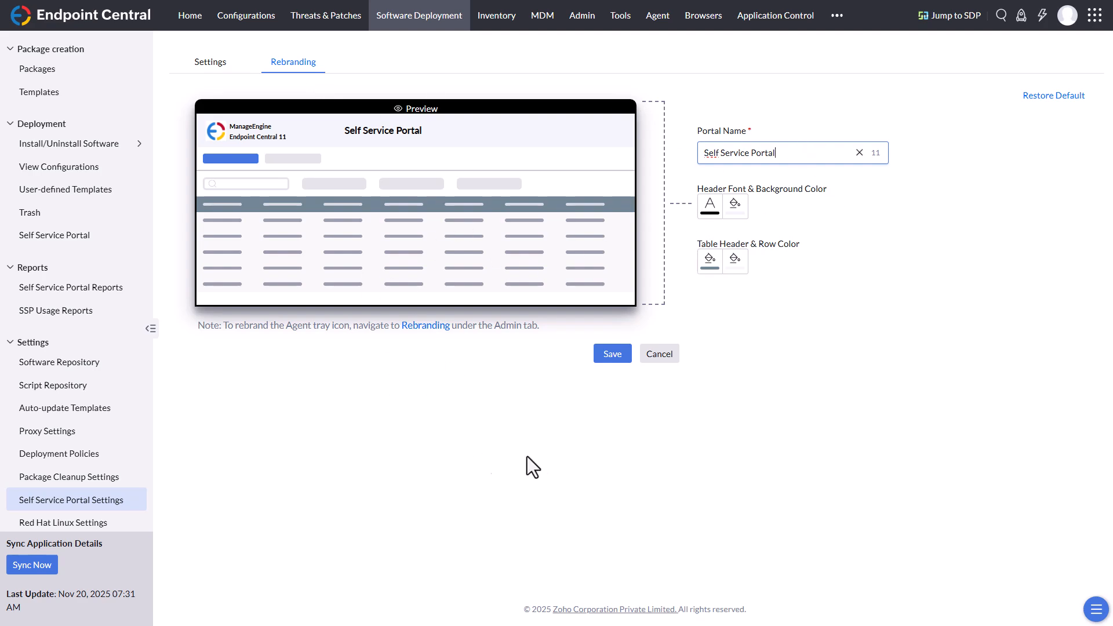
pyautogui.click(659, 355)
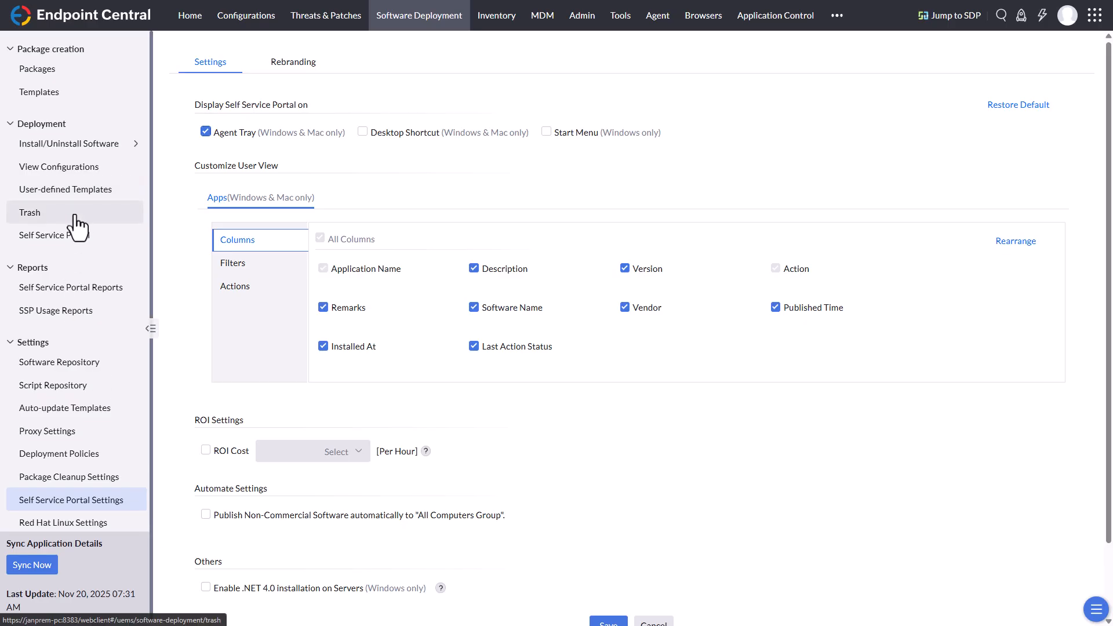
# Start creating a new Windows package from the package list.
pyautogui.click(50, 70)
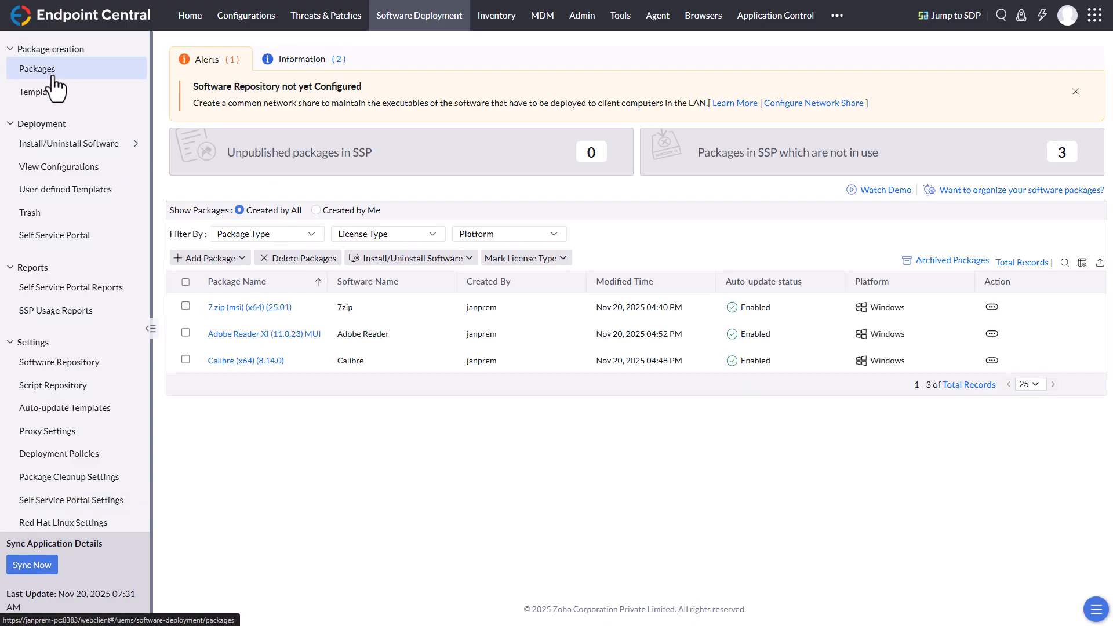
pyautogui.click(241, 259)
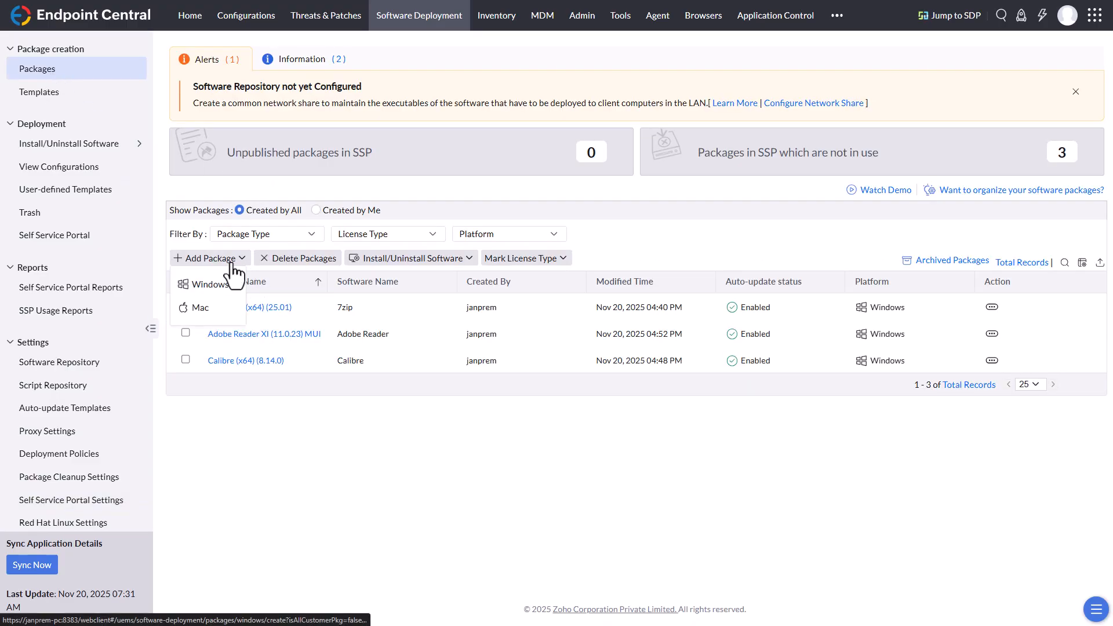
pyautogui.click(210, 287)
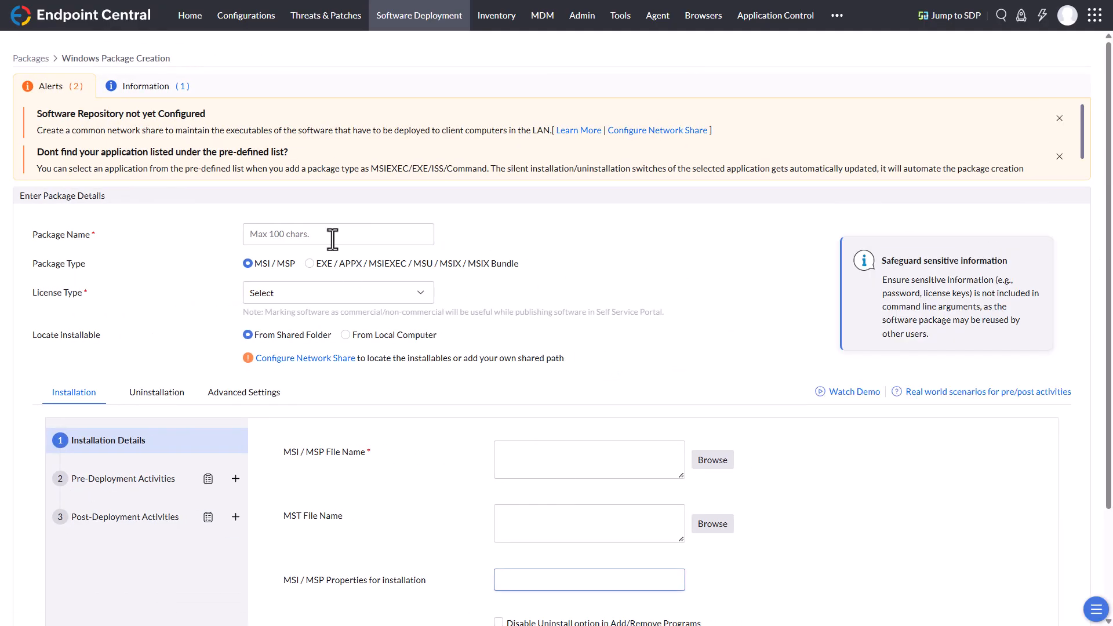
# Try the predefined application 1Password (8.11.18) as the package name and clear it again.
pyautogui.click(321, 237)
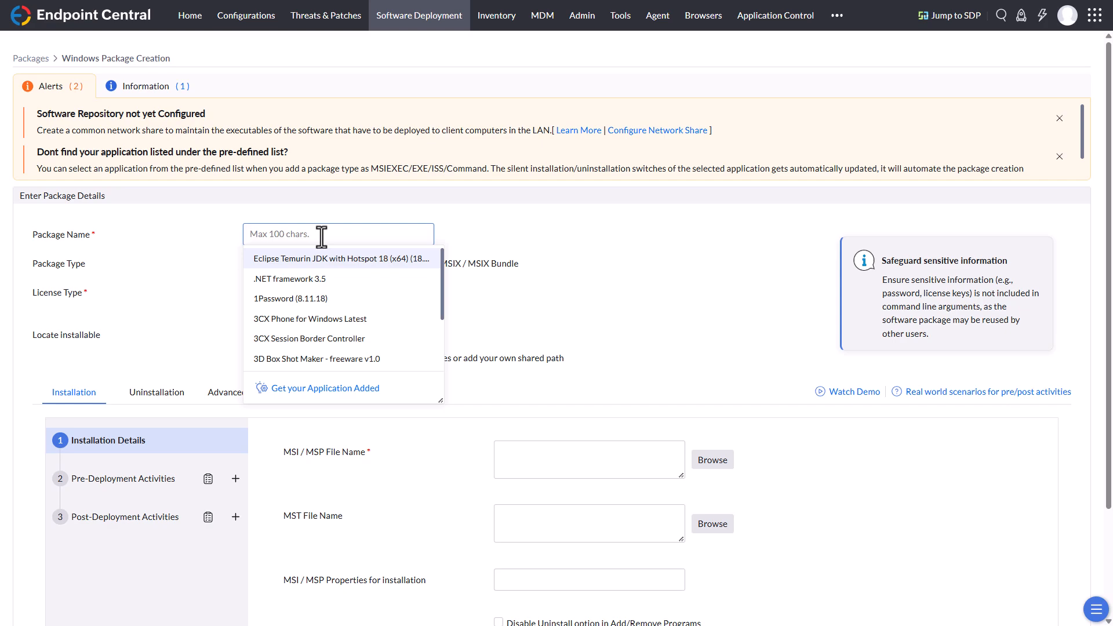
pyautogui.click(294, 294)
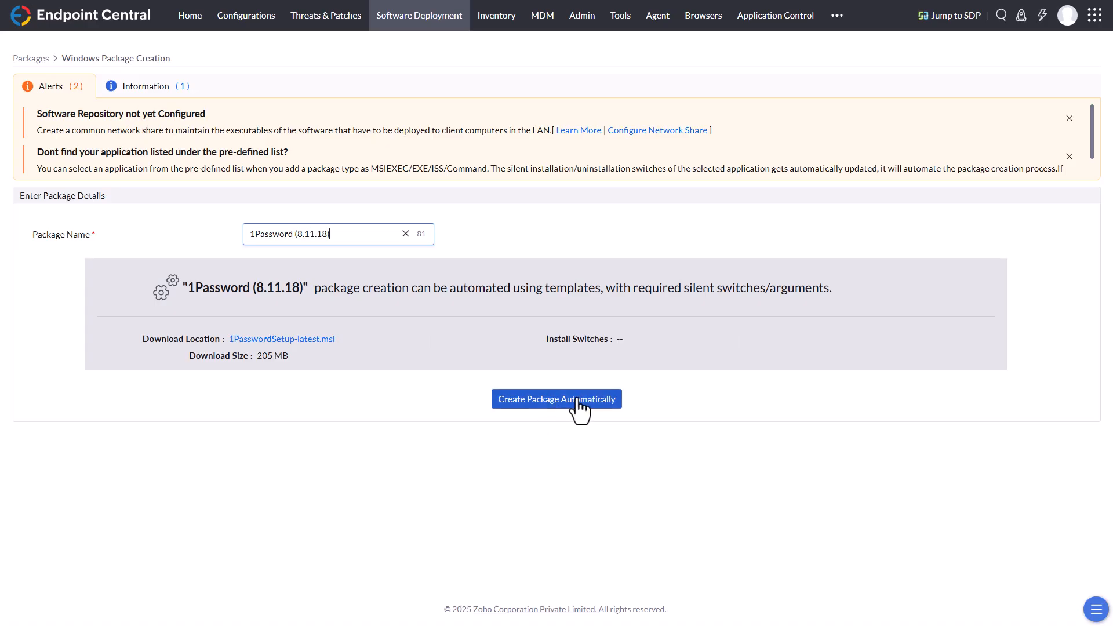
pyautogui.click(398, 233)
pyautogui.click(406, 234)
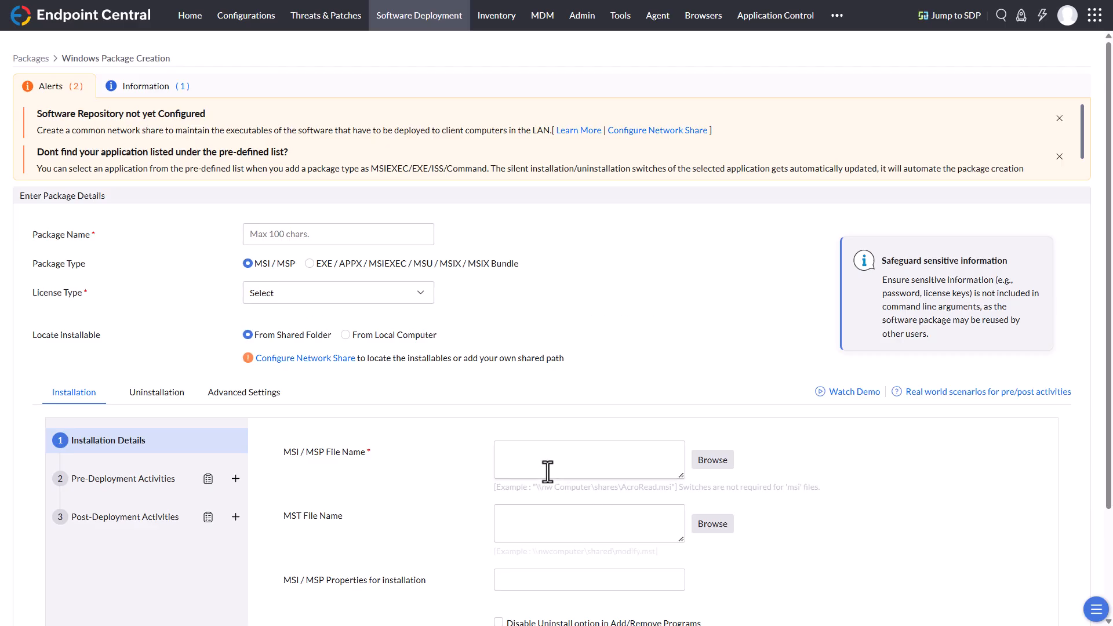
# Set the package form to the EXE / APPX / MSIEXEC type, Non-Commercial license and installable from the local computer.
pyautogui.scroll(-2, 556, 468)
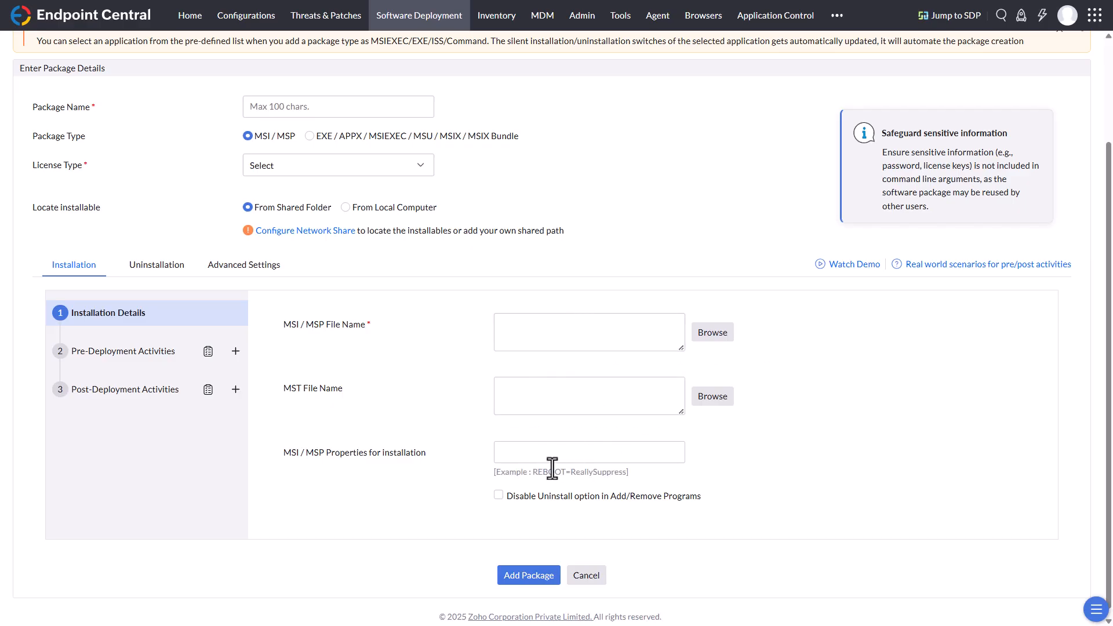
pyautogui.scroll(1, 426, 495)
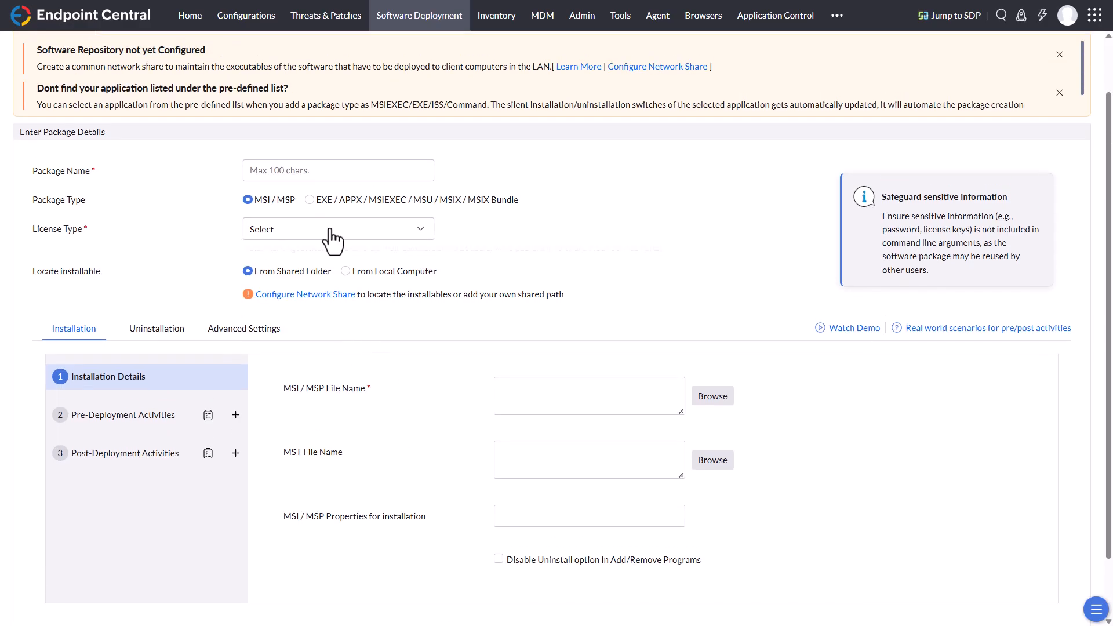
pyautogui.click(317, 202)
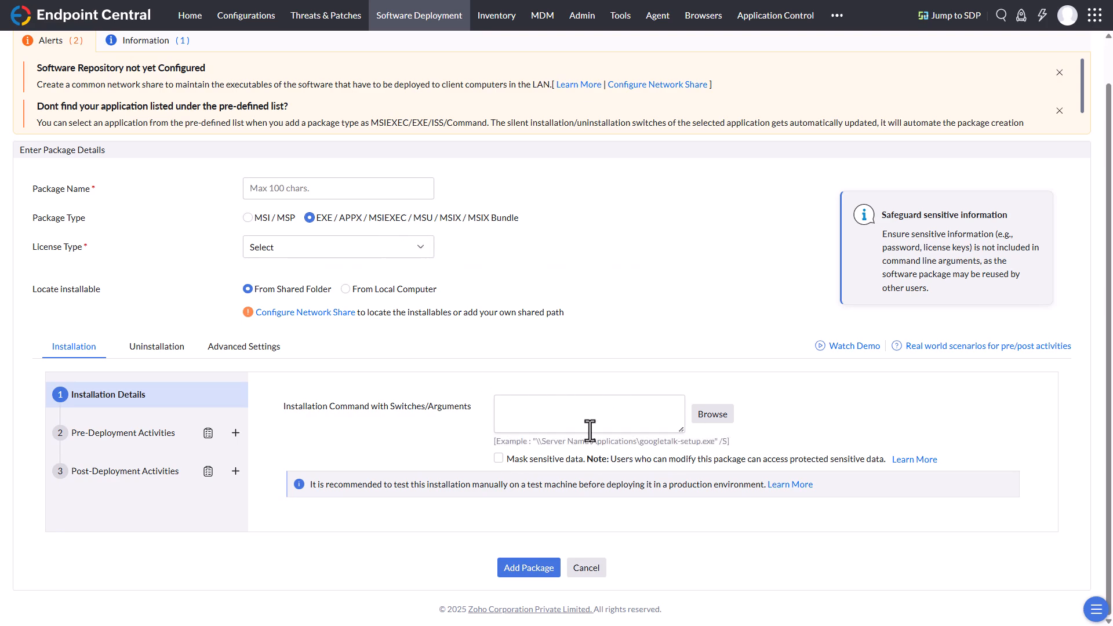
pyautogui.click(382, 249)
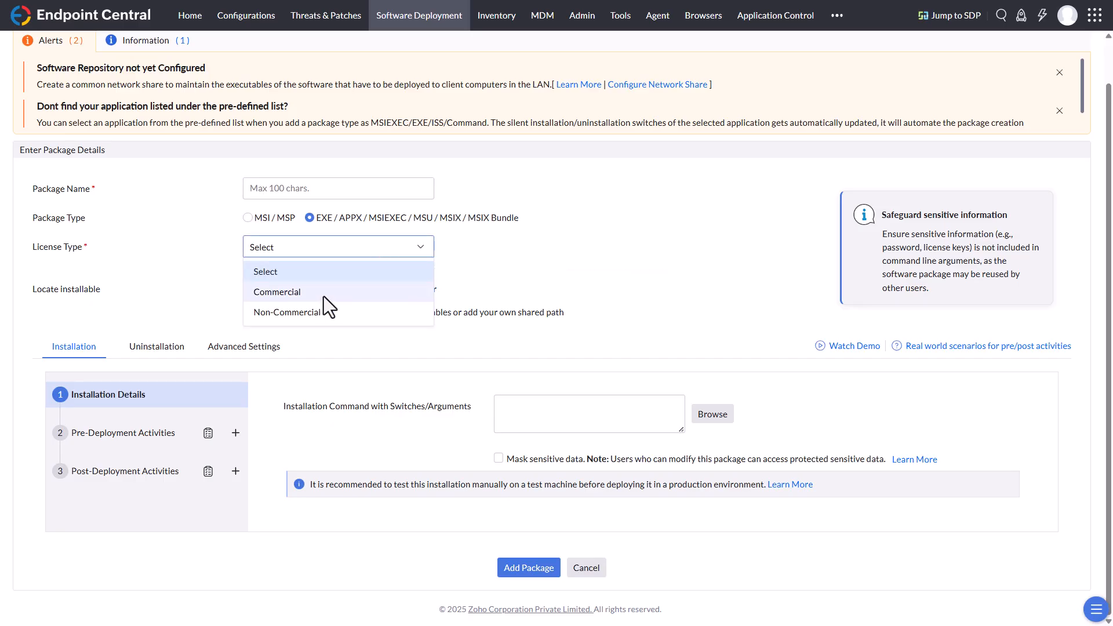
pyautogui.click(317, 312)
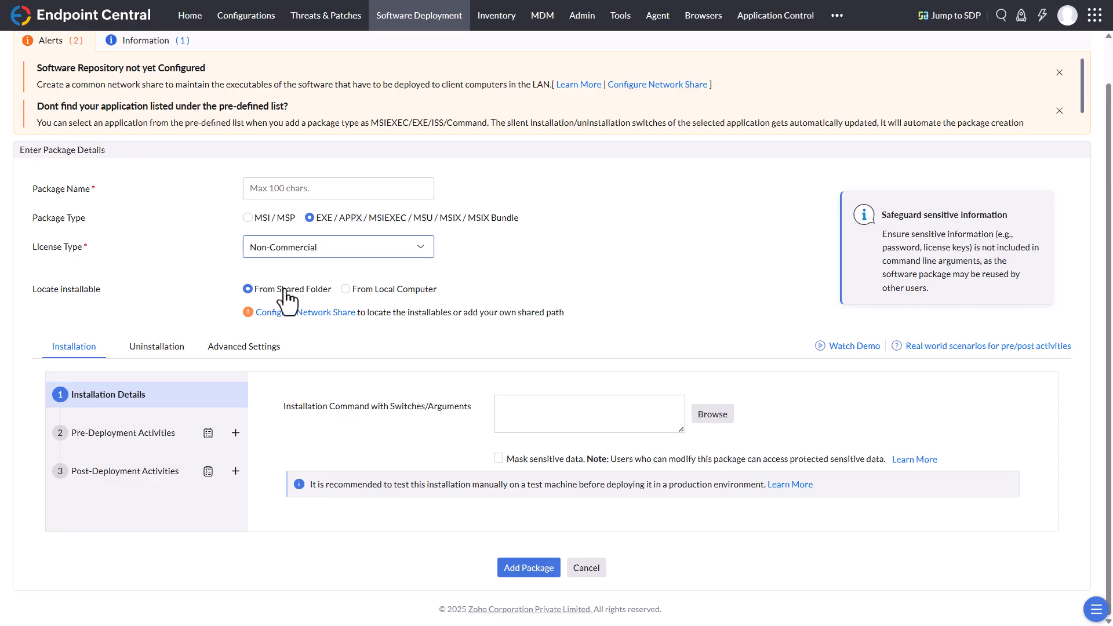
pyautogui.click(346, 289)
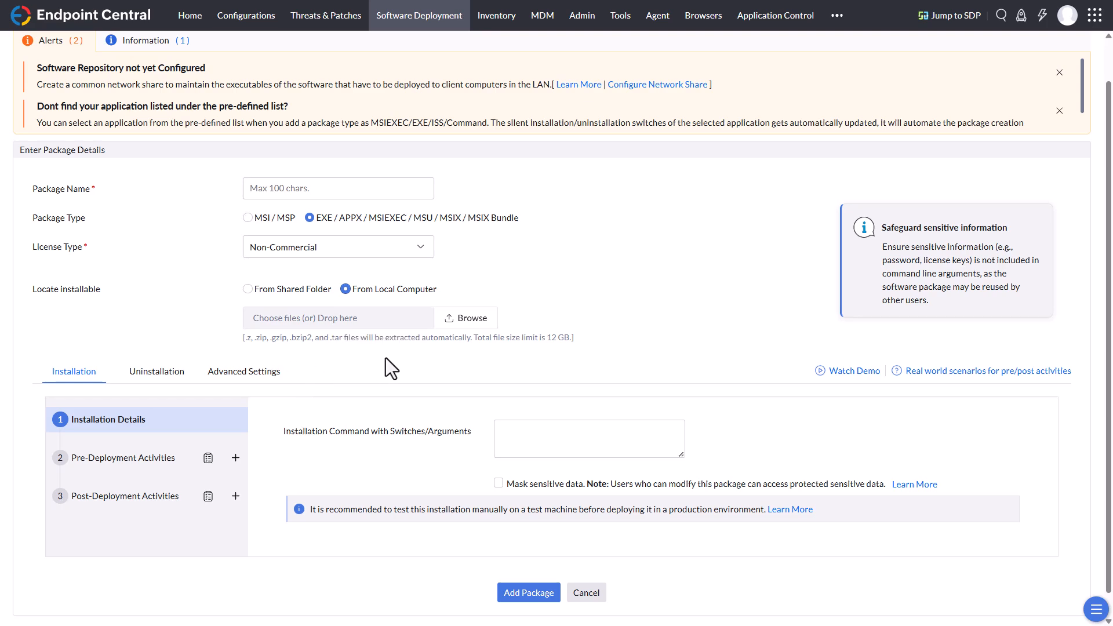
# Examine the package's pre-deployment conditions and configurations and compare its installation and uninstallation command settings.
pyautogui.scroll(-1, 391, 367)
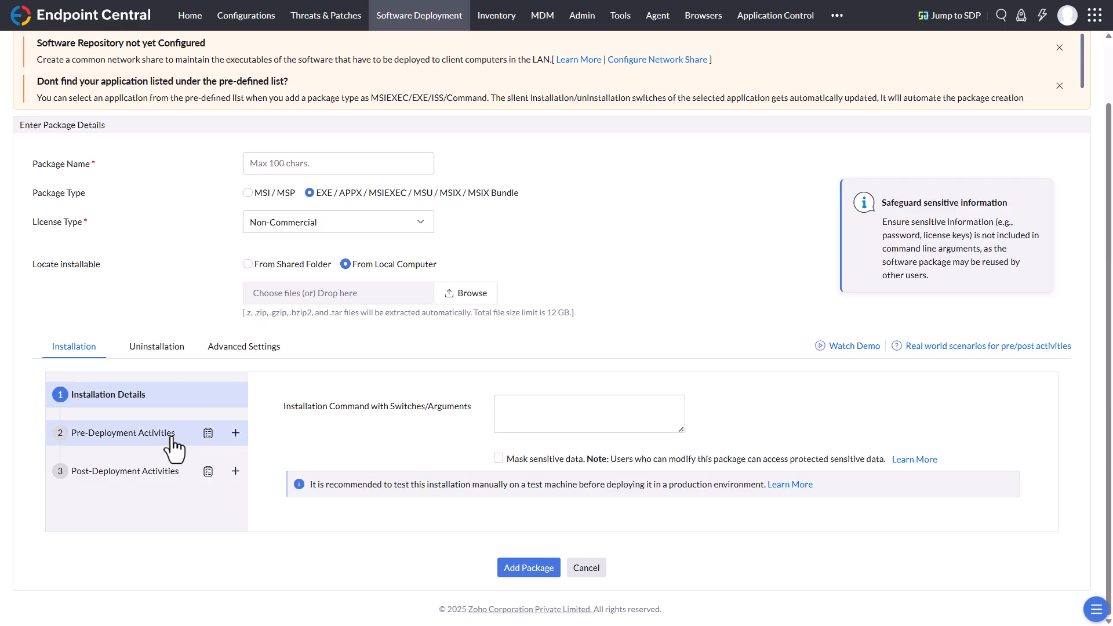
pyautogui.click(235, 432)
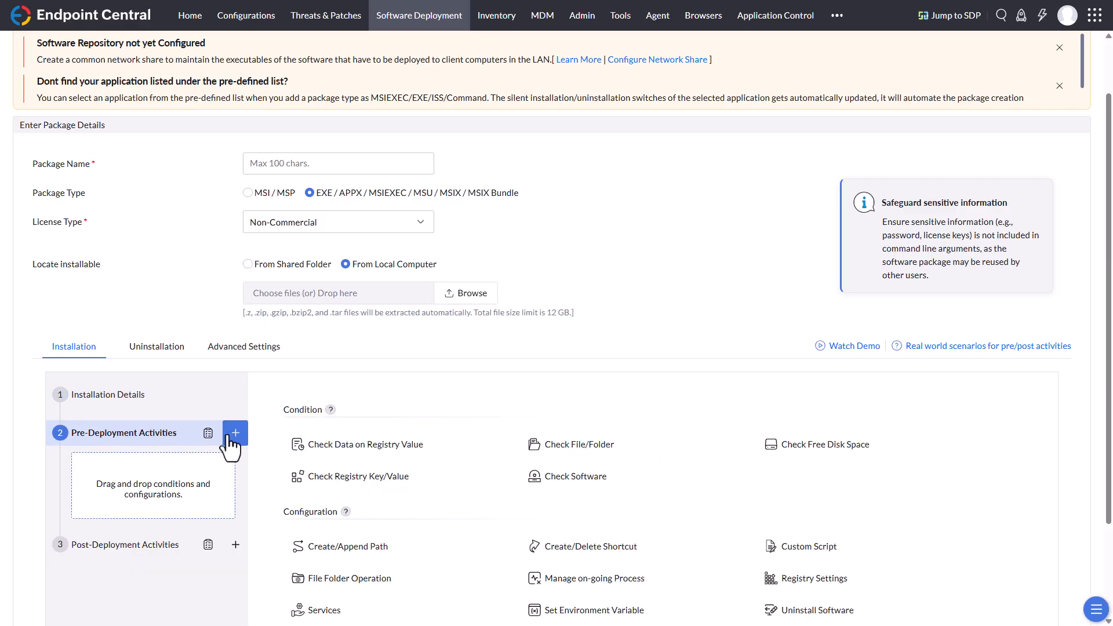
pyautogui.scroll(-5, 182, 531)
pyautogui.scroll(2, 186, 499)
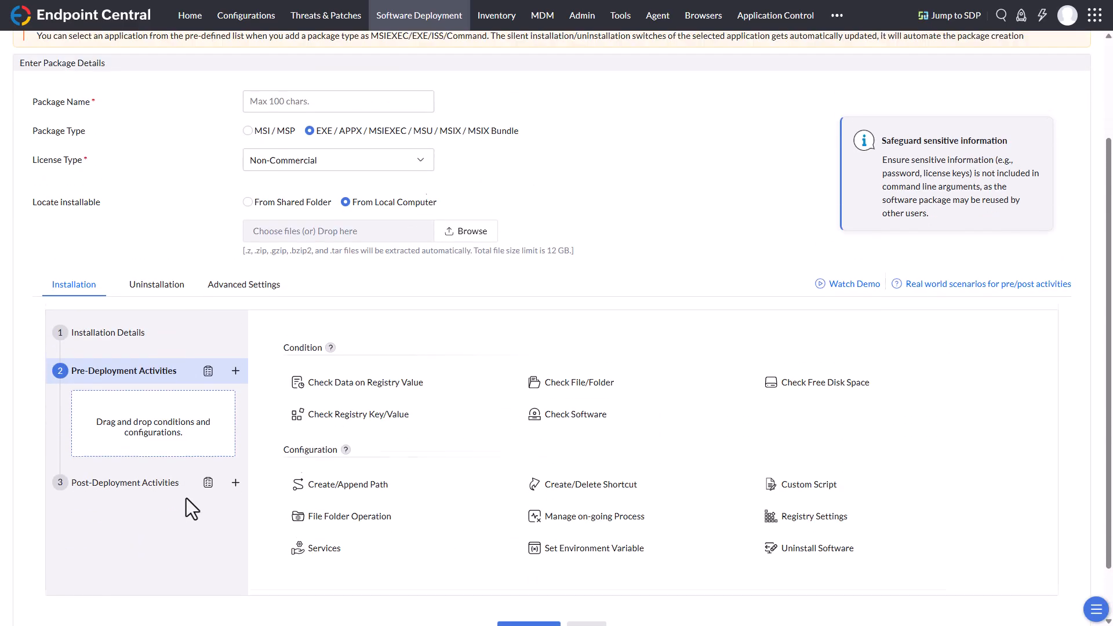
pyautogui.click(164, 288)
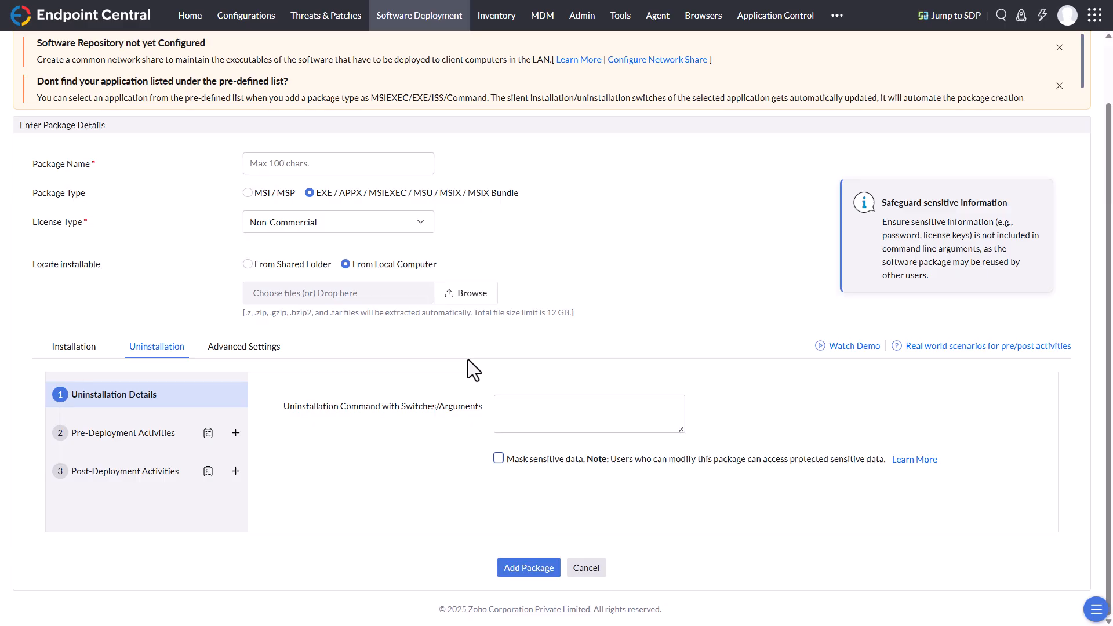
pyautogui.click(75, 350)
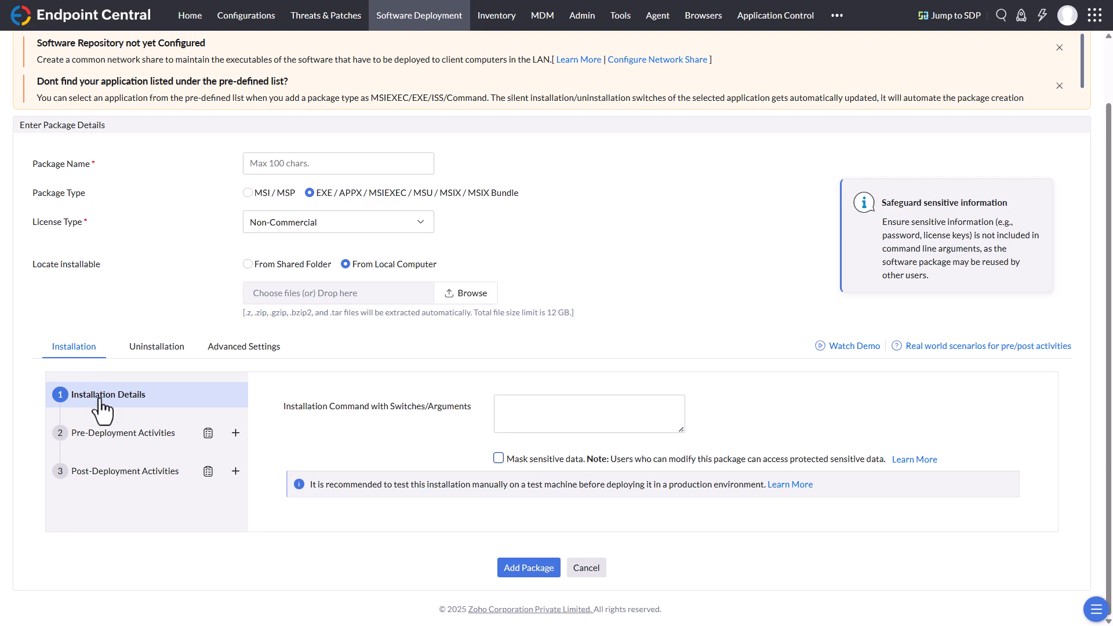
pyautogui.click(152, 351)
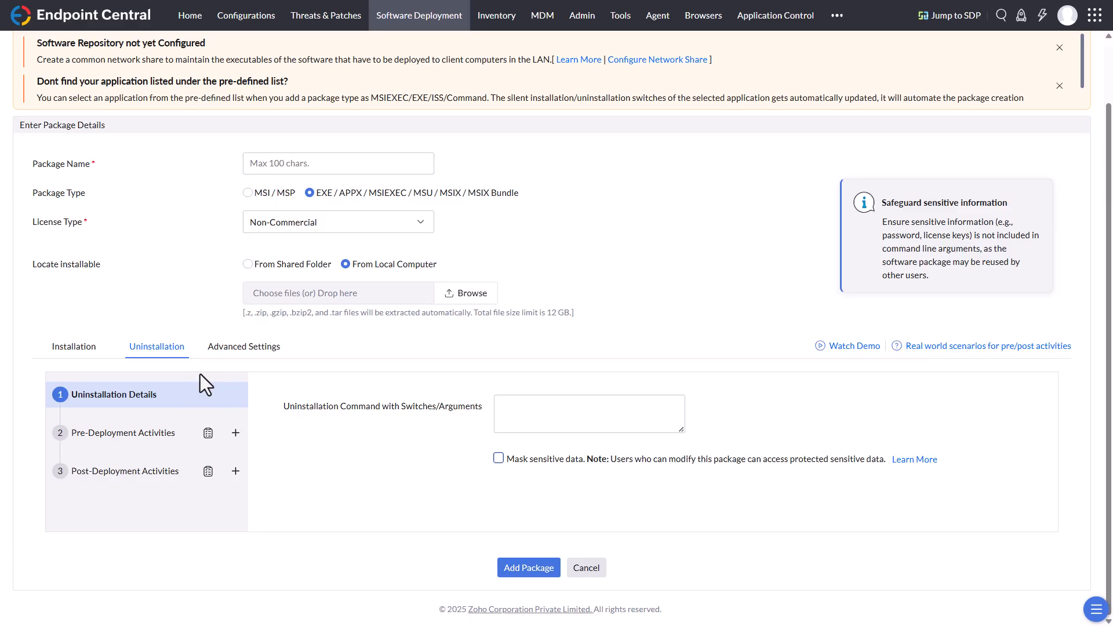
# Review the package's advanced settings, including the installation time limit choices and package properties, and cancel the package creation.
pyautogui.click(243, 355)
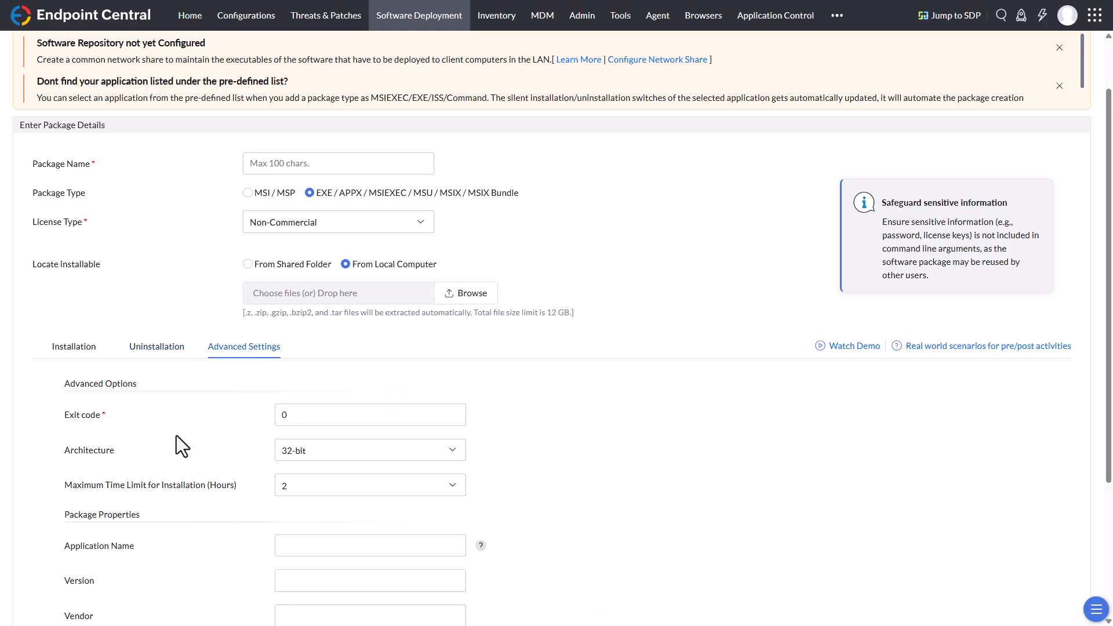
pyautogui.scroll(-1, 176, 435)
pyautogui.scroll(-2, 177, 436)
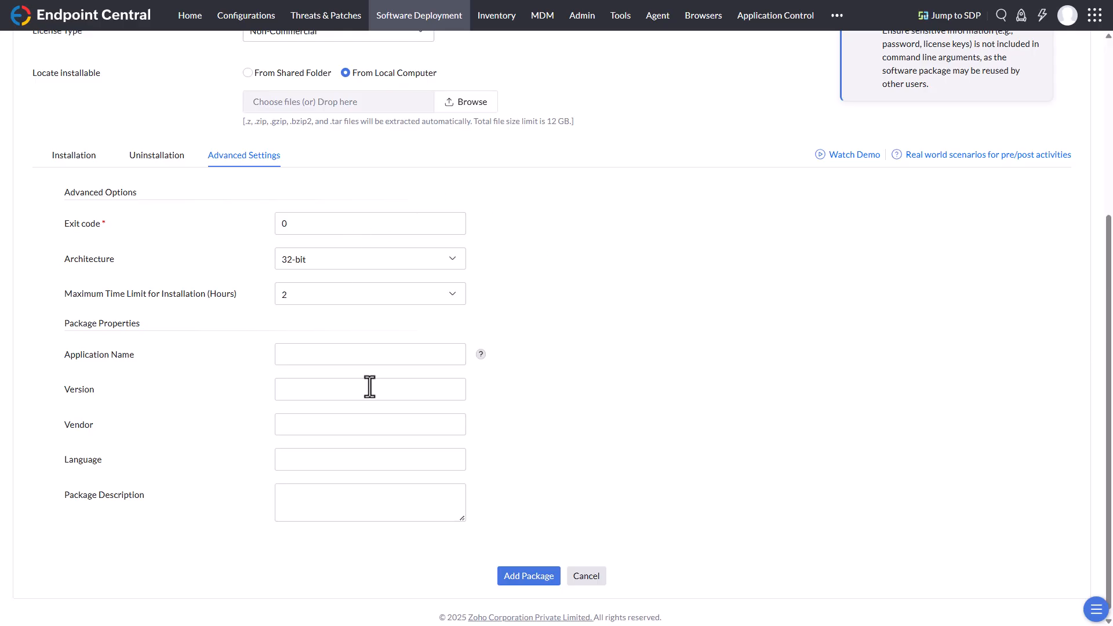
pyautogui.click(453, 299)
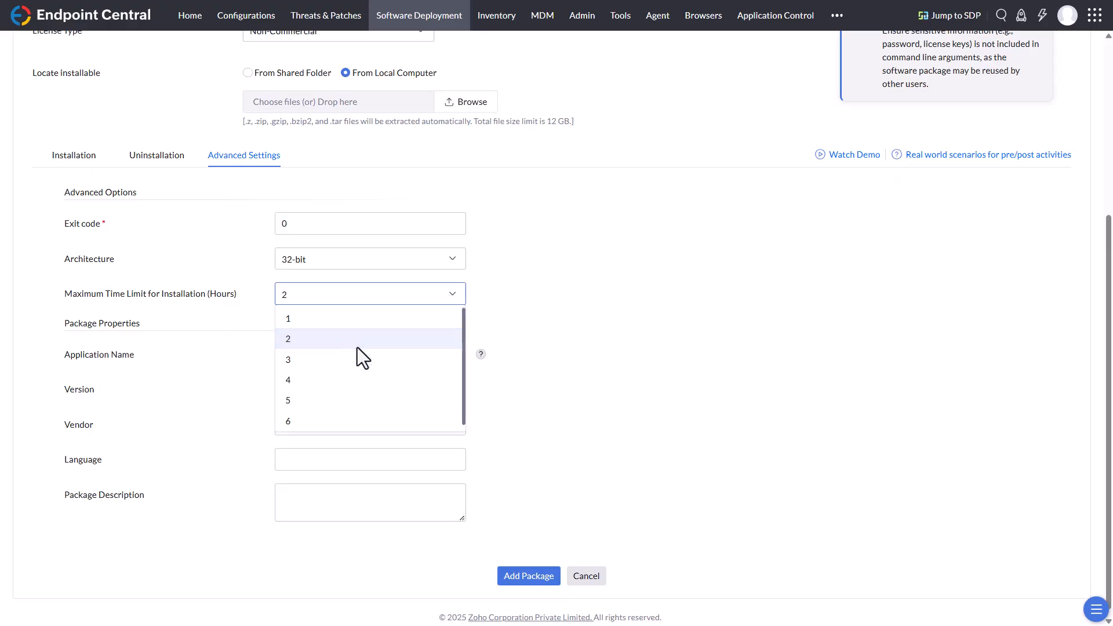
pyautogui.click(654, 294)
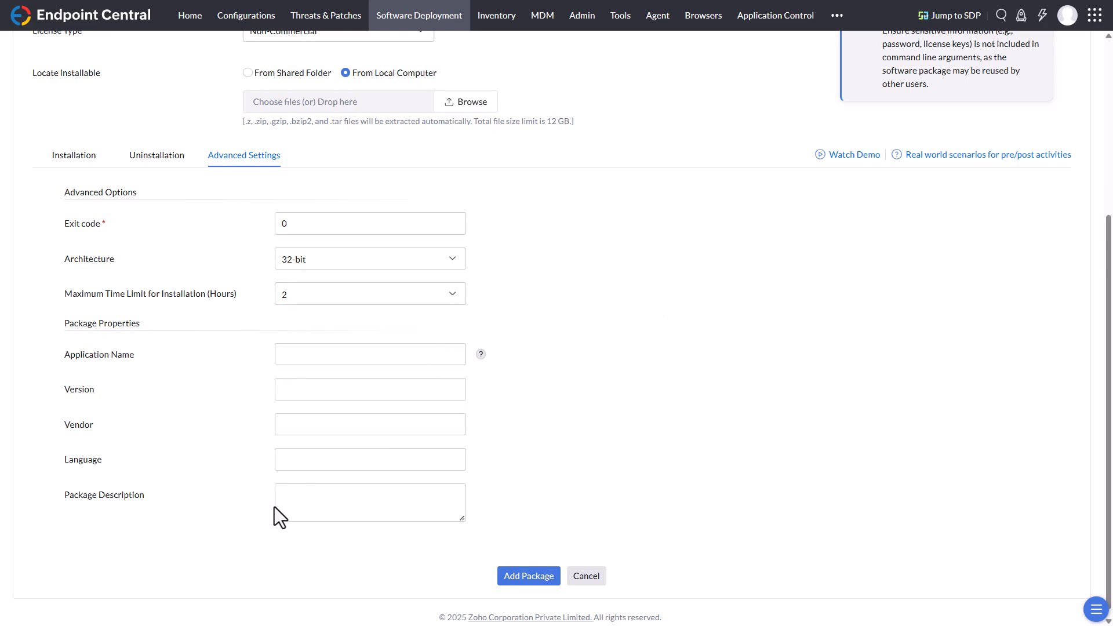
pyautogui.click(597, 577)
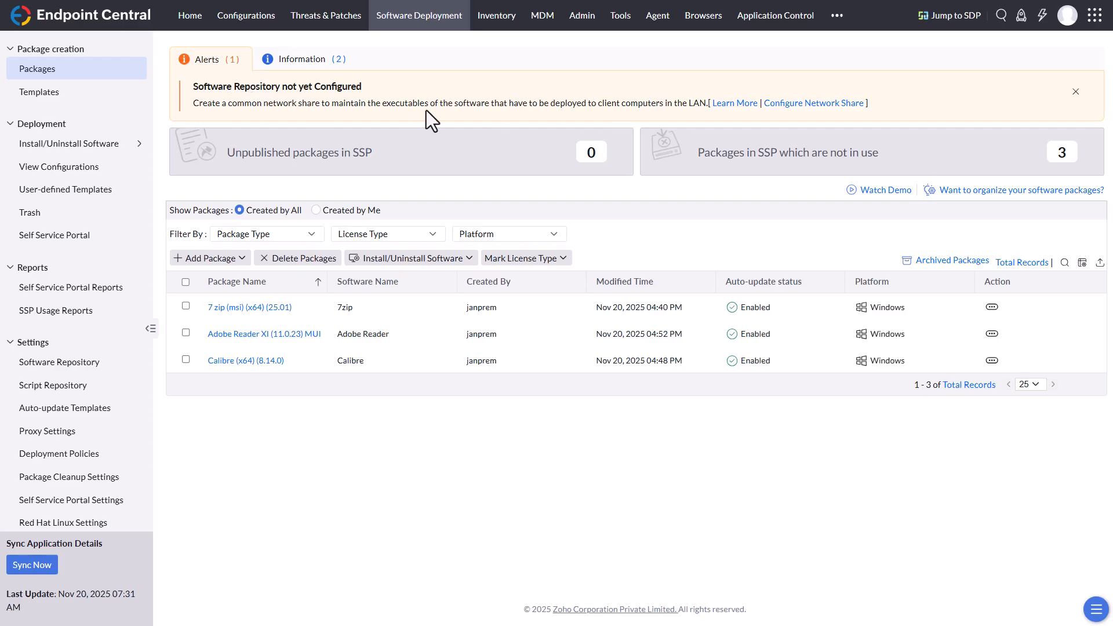
# Examine the Software Repository's network share settings, including its credential option, and the HTTP repository location without saving changes.
pyautogui.click(46, 365)
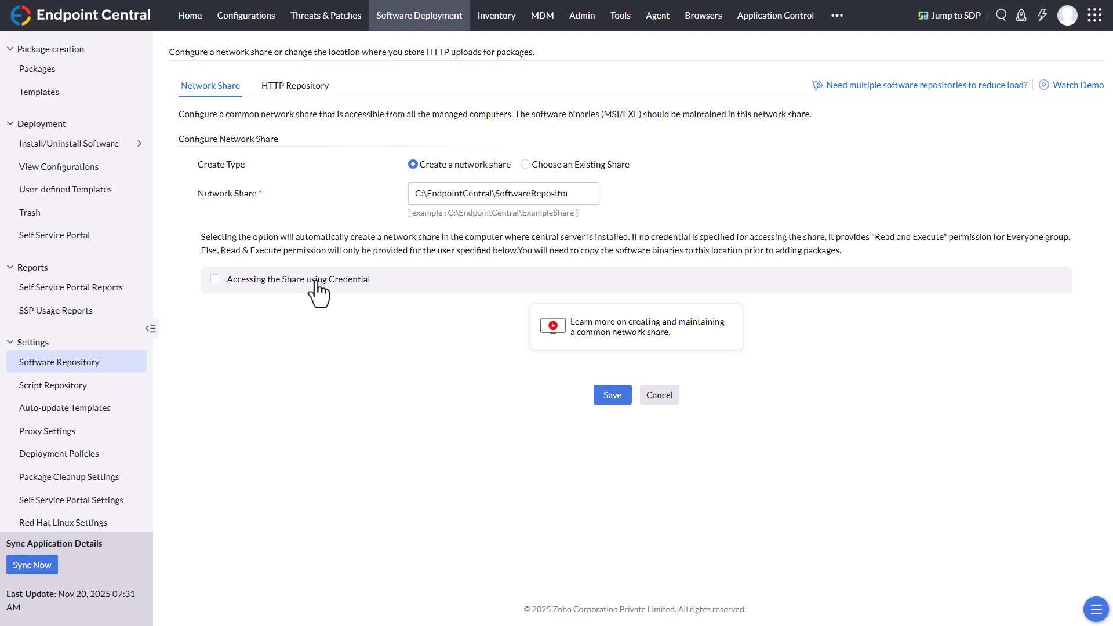
pyautogui.click(216, 280)
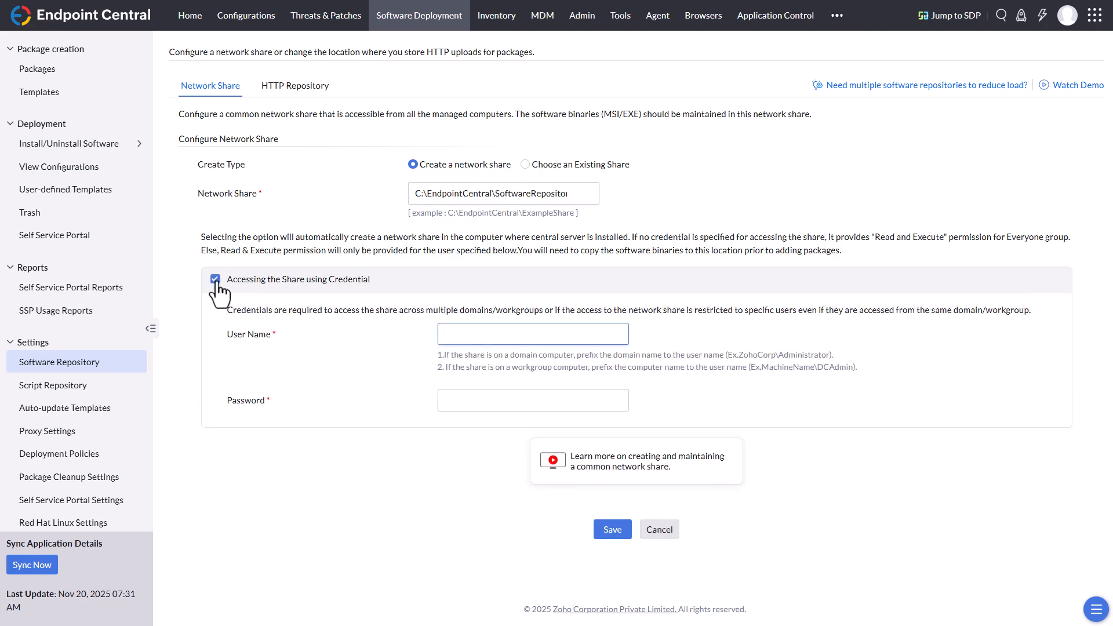
pyautogui.click(214, 280)
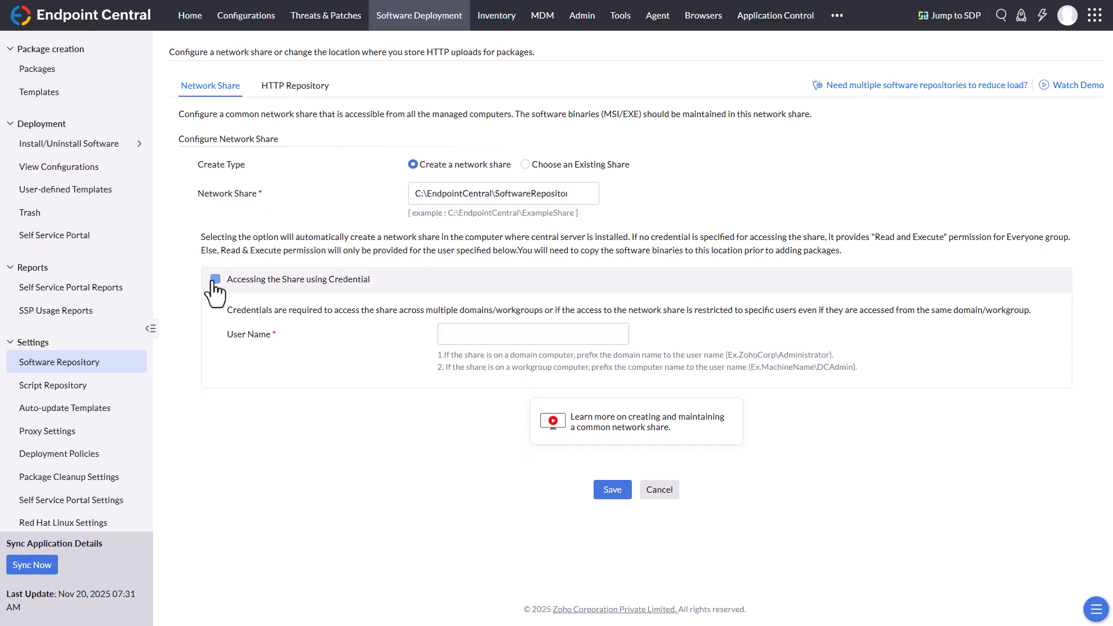
pyautogui.click(215, 280)
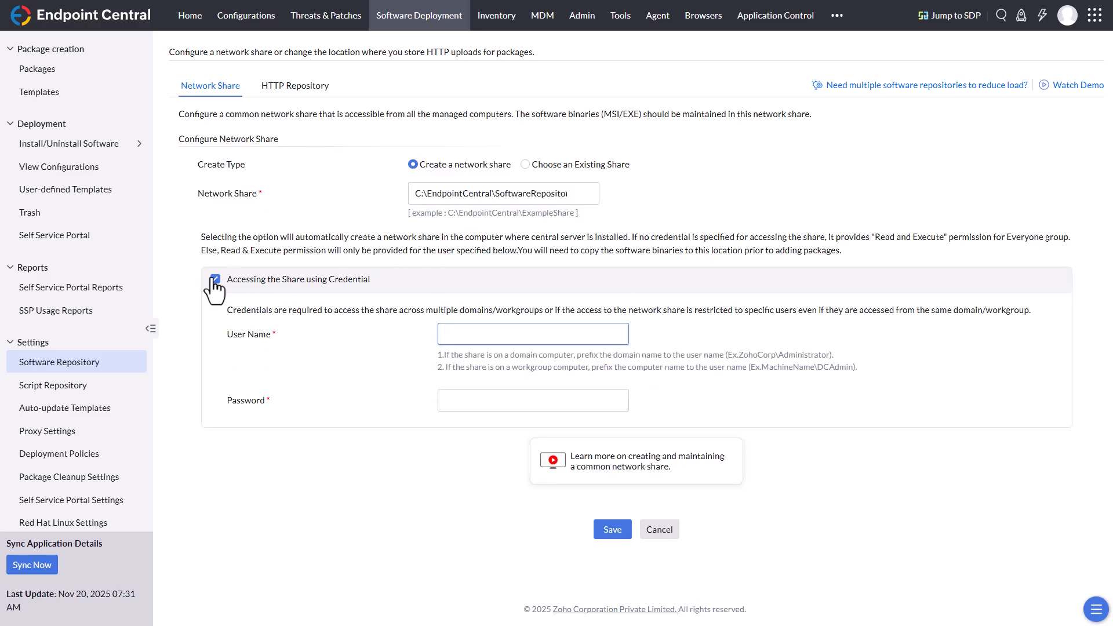
pyautogui.click(215, 279)
pyautogui.moveTo(196, 235); pyautogui.dragTo(362, 249)
pyautogui.click(235, 248)
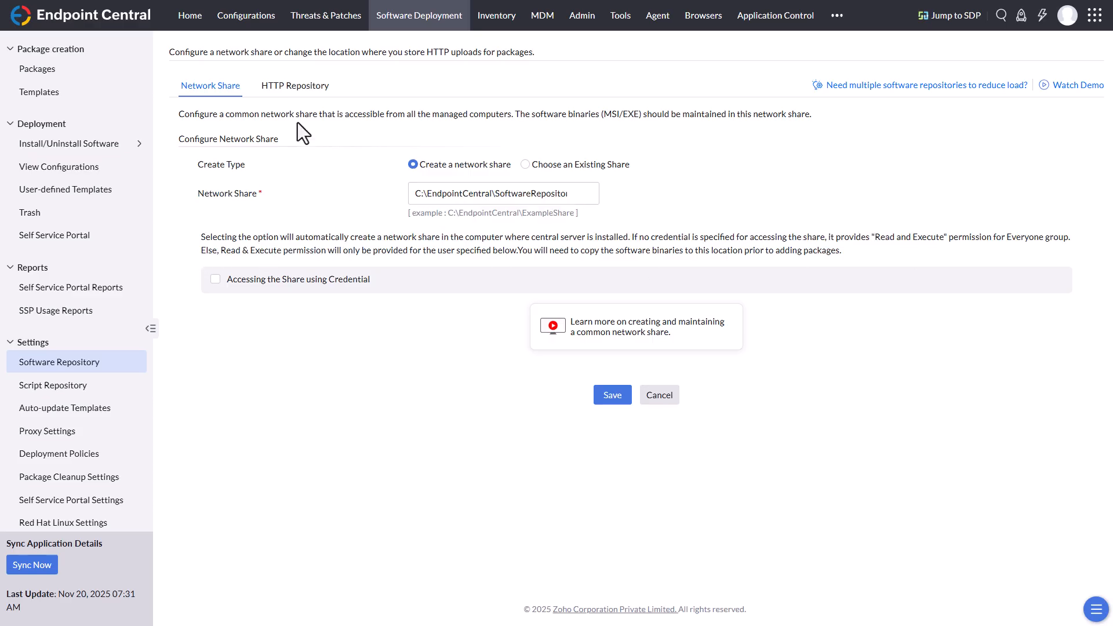
pyautogui.click(297, 88)
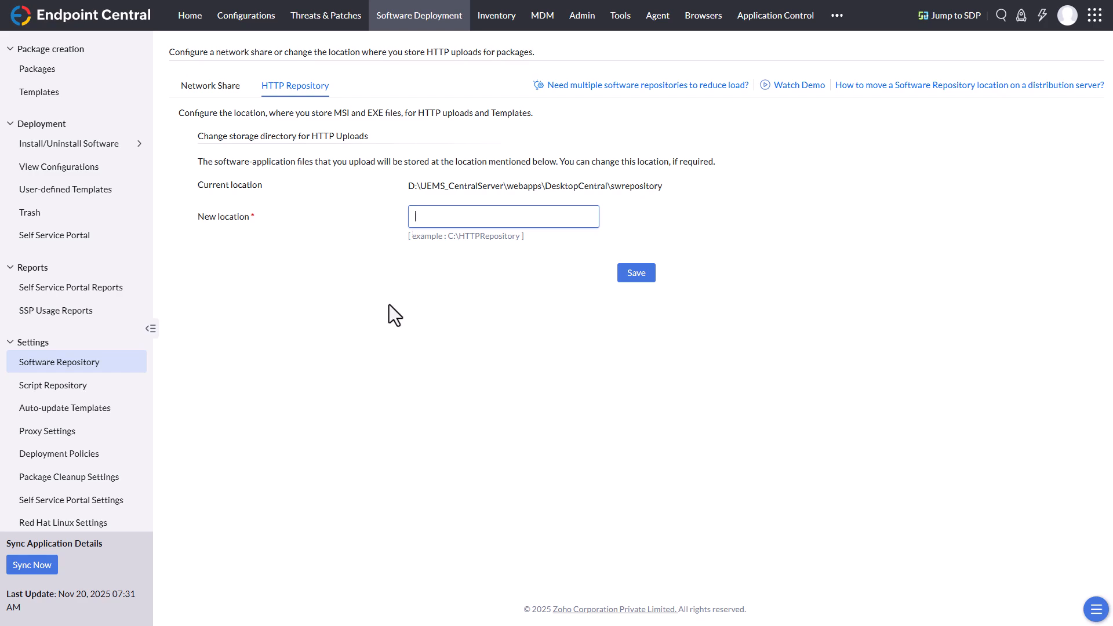
# Review the Package Cleanup Settings and try enabling the rule that keeps only the latest 2 versions, without saving it.
pyautogui.click(39, 480)
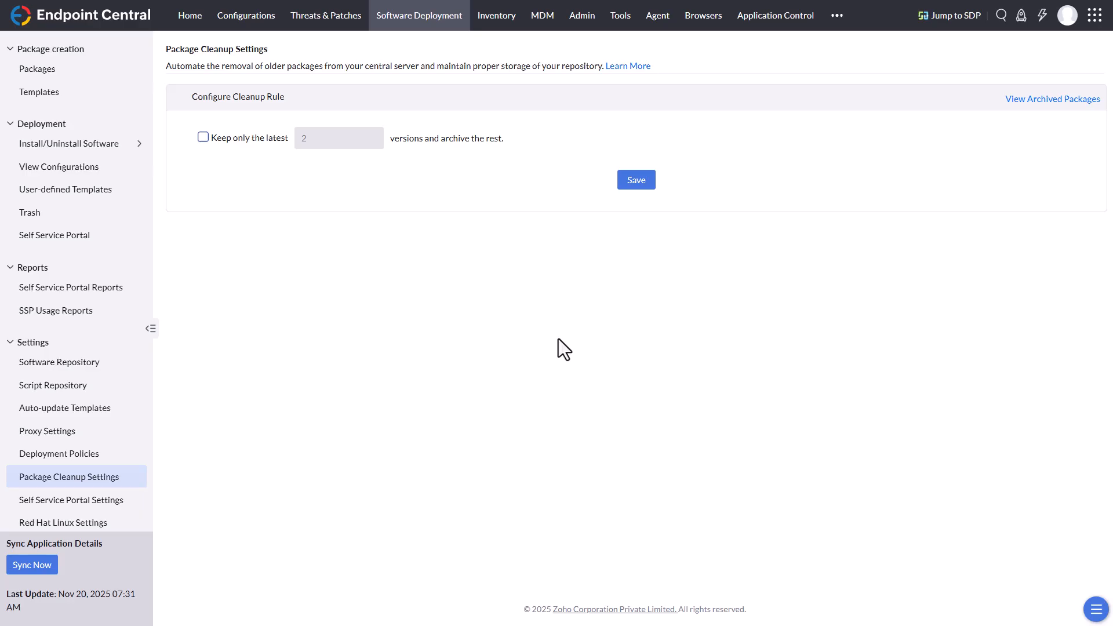
pyautogui.click(46, 73)
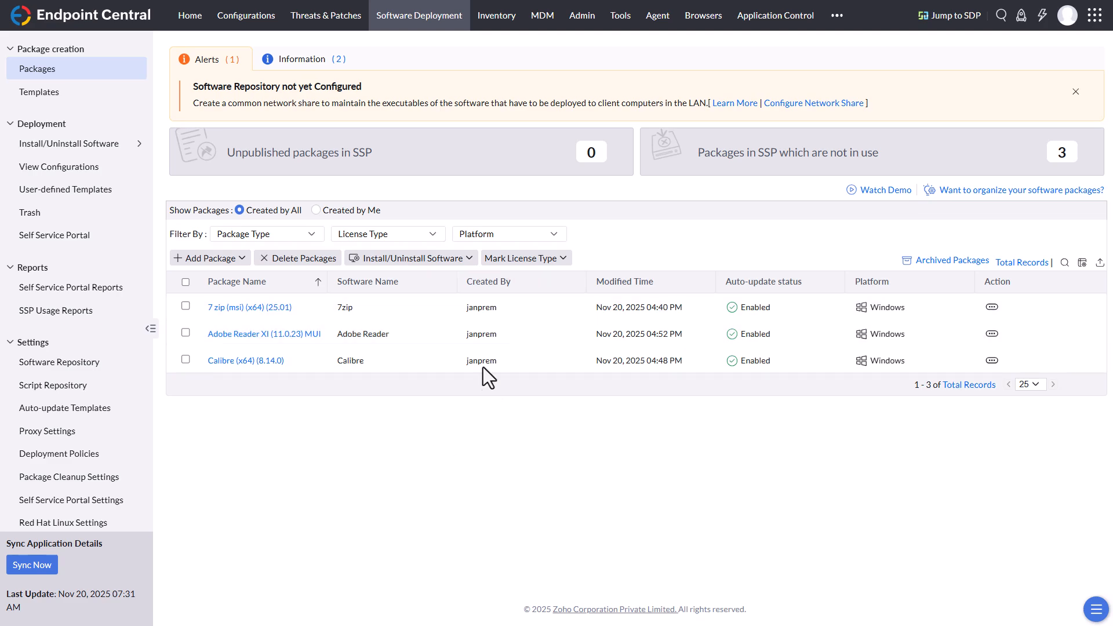
pyautogui.click(76, 485)
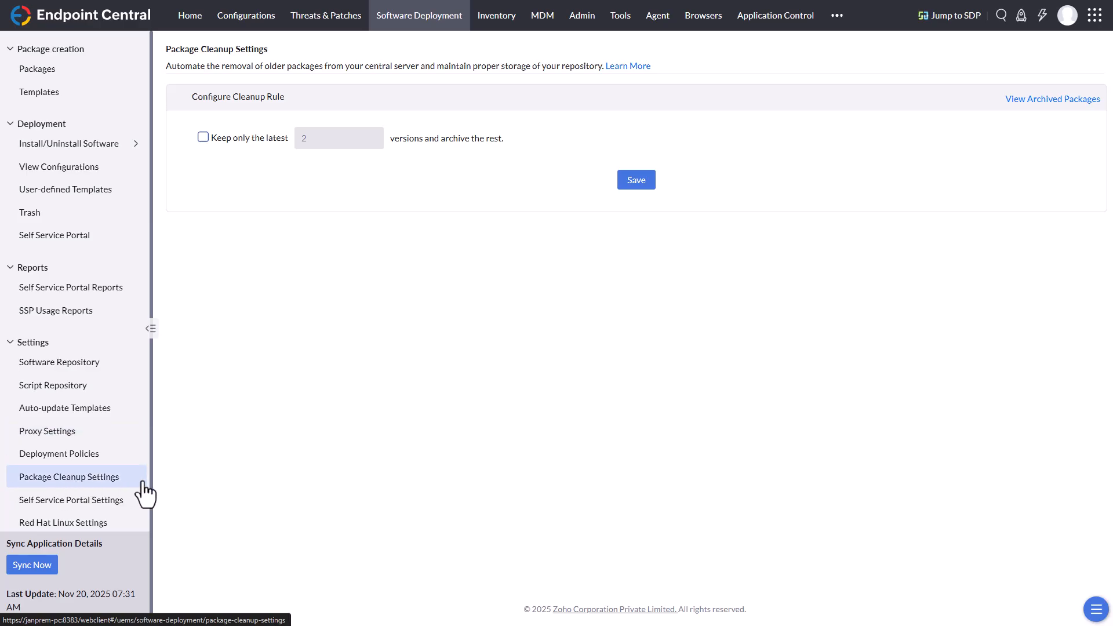
pyautogui.click(204, 138)
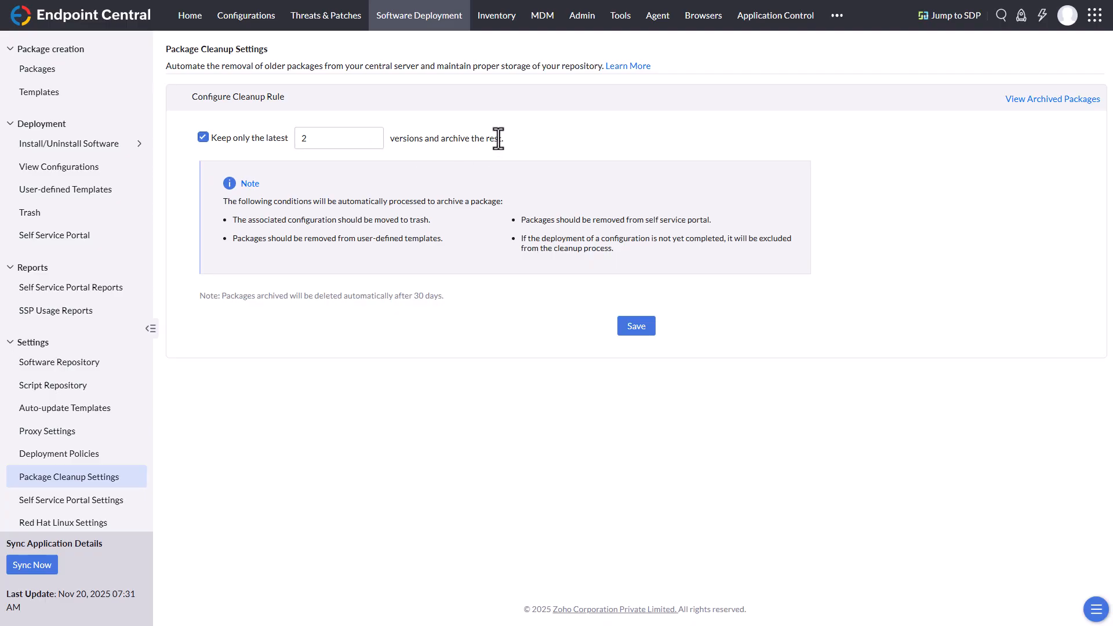
# Select the 7 zip, Adobe Reader XI and Calibre packages and start a Windows computer configuration to install them.
pyautogui.click(53, 98)
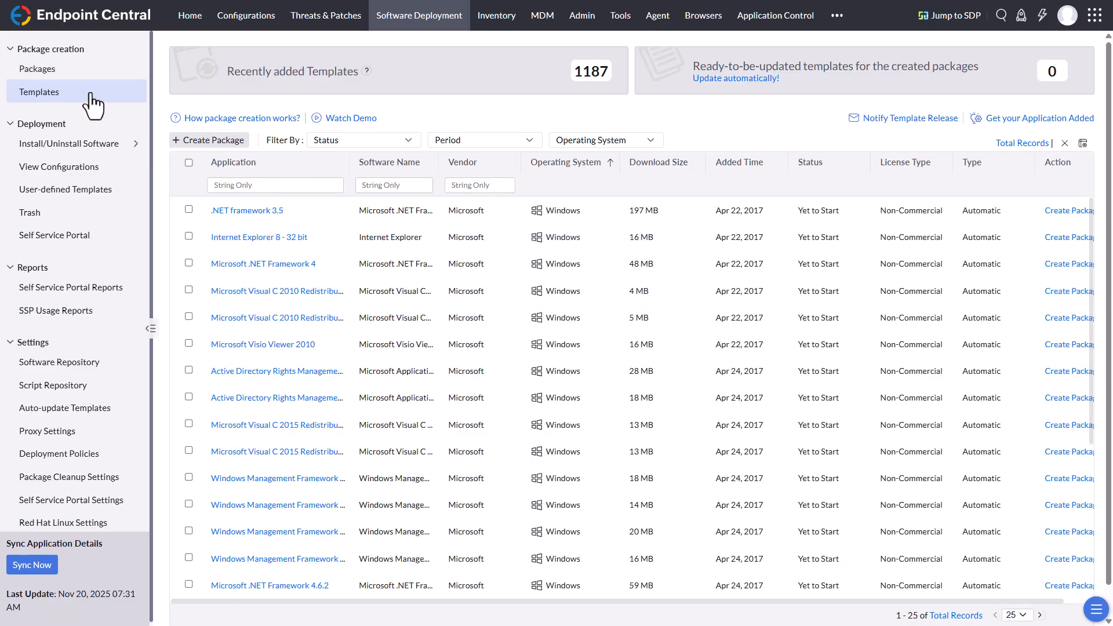
pyautogui.click(60, 70)
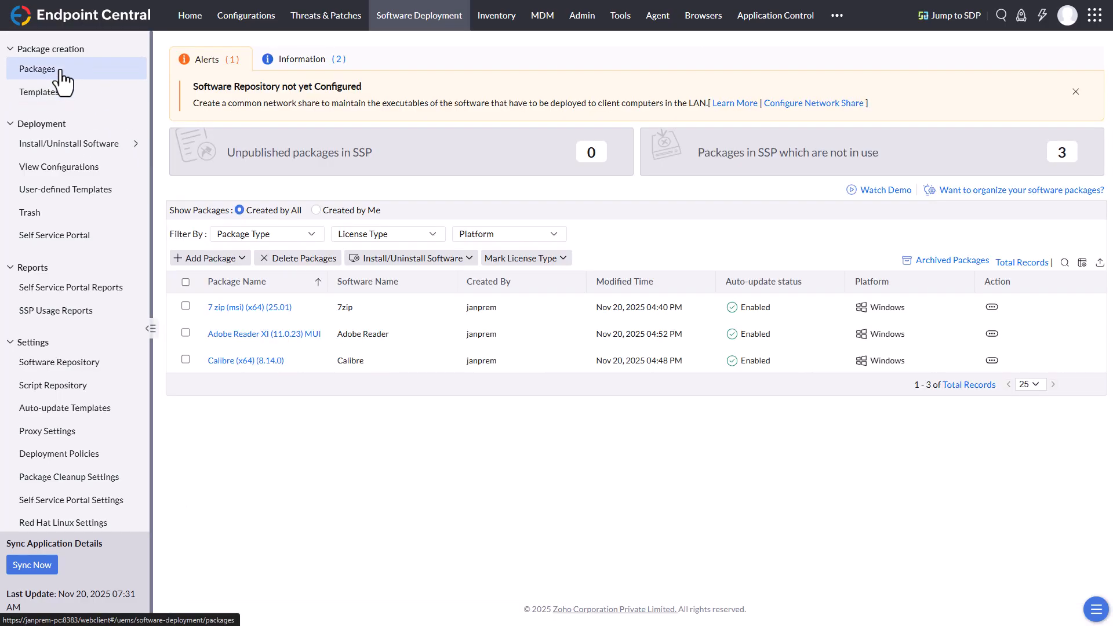
pyautogui.click(185, 306)
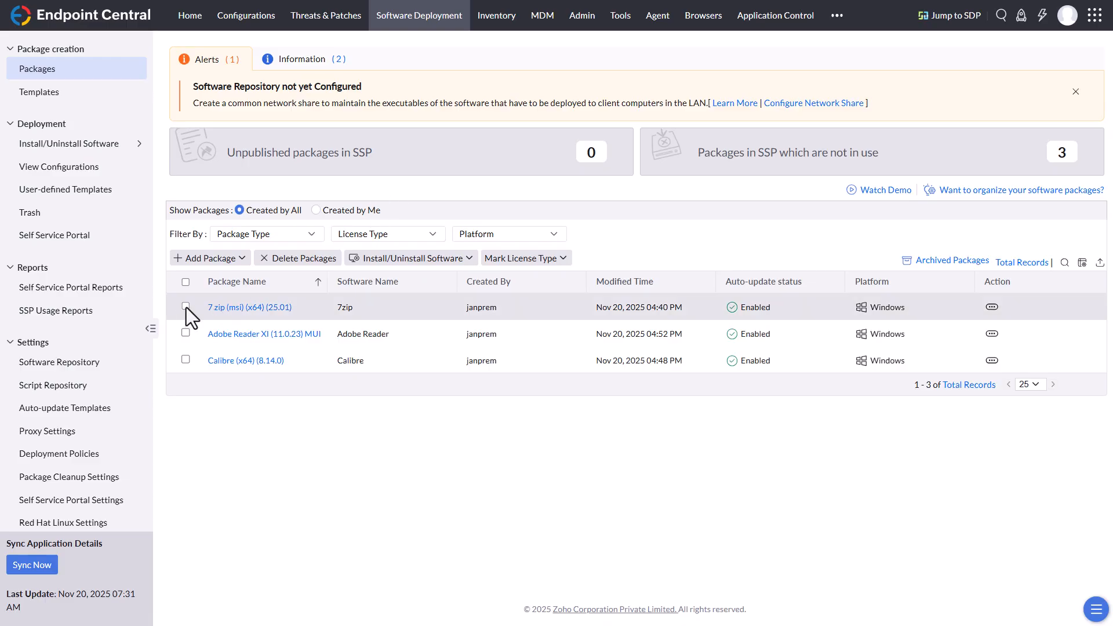
pyautogui.click(185, 360)
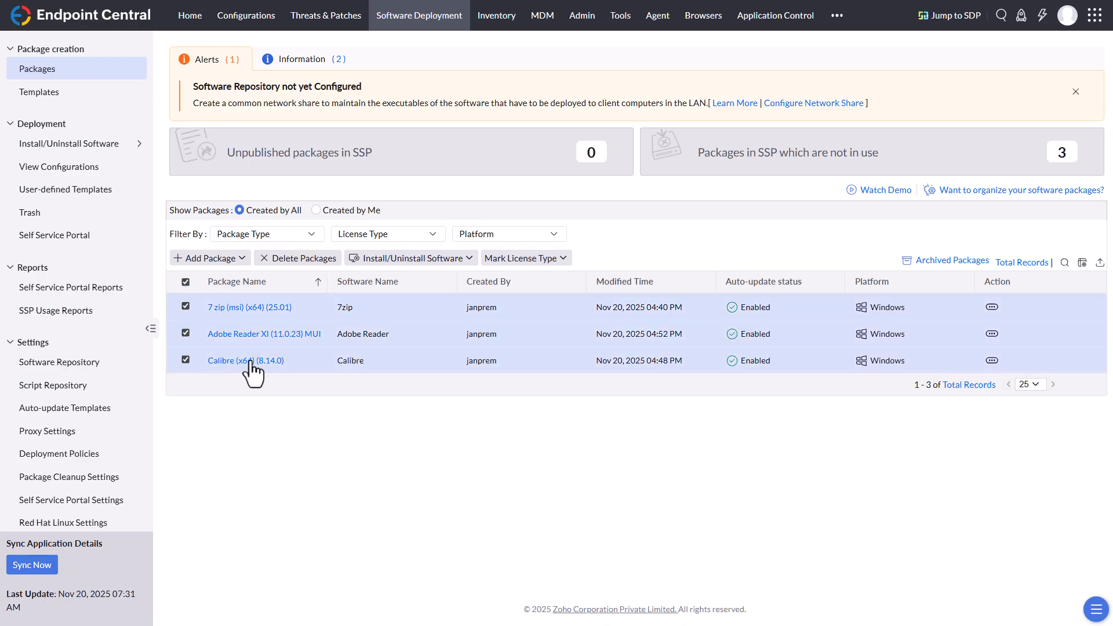
pyautogui.click(458, 264)
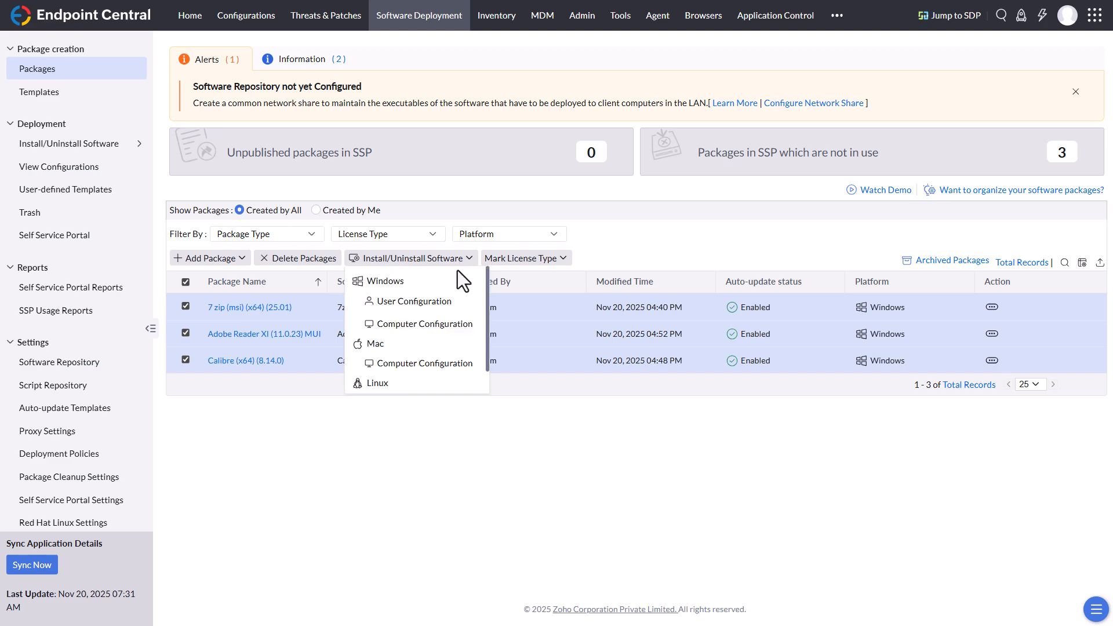
pyautogui.click(409, 325)
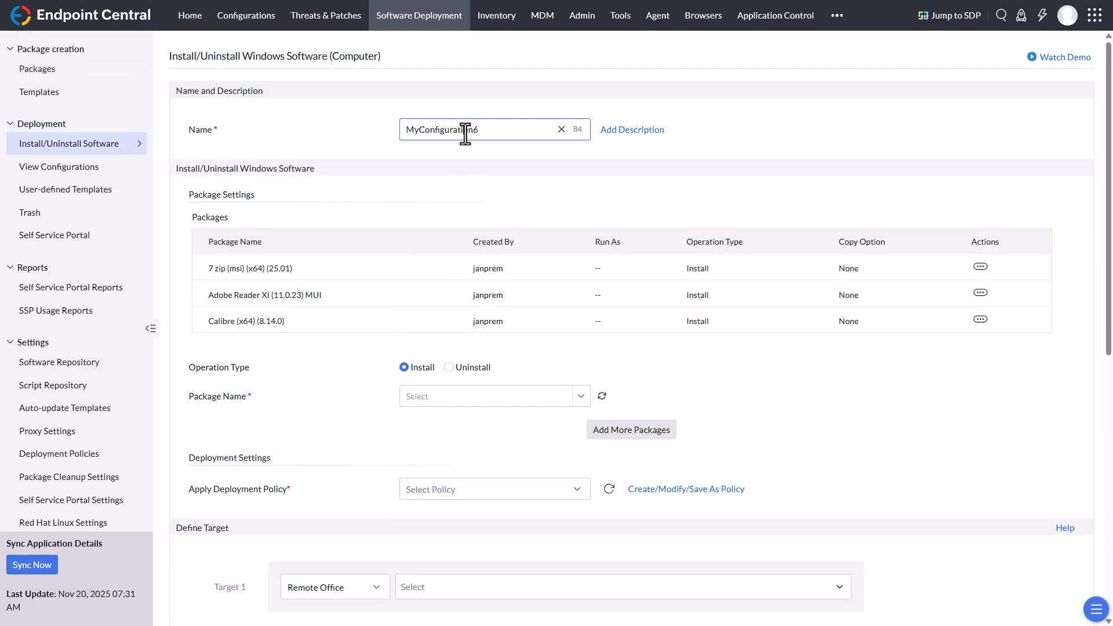
# Name the install configuration Basic Software.
pyautogui.doubleClick(465, 131)
pyautogui.write('Ba')
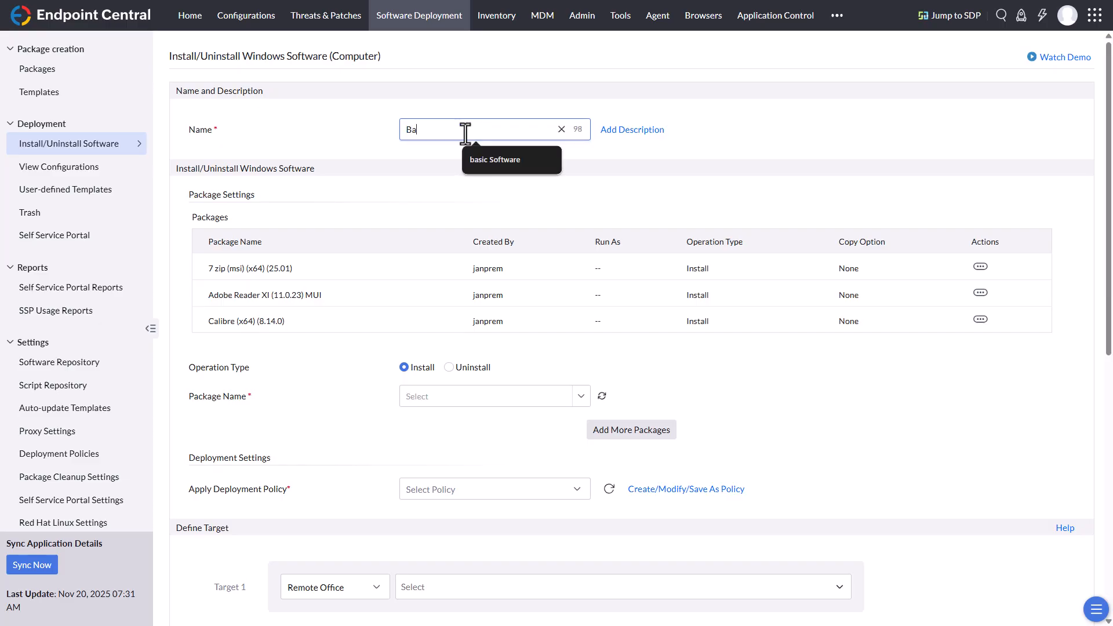
pyautogui.write('sic Software')
# Apply the deployment policy Deploy any time at the earliest to the Basic Software configuration.
pyautogui.scroll(-2, 305, 422)
pyautogui.click(509, 365)
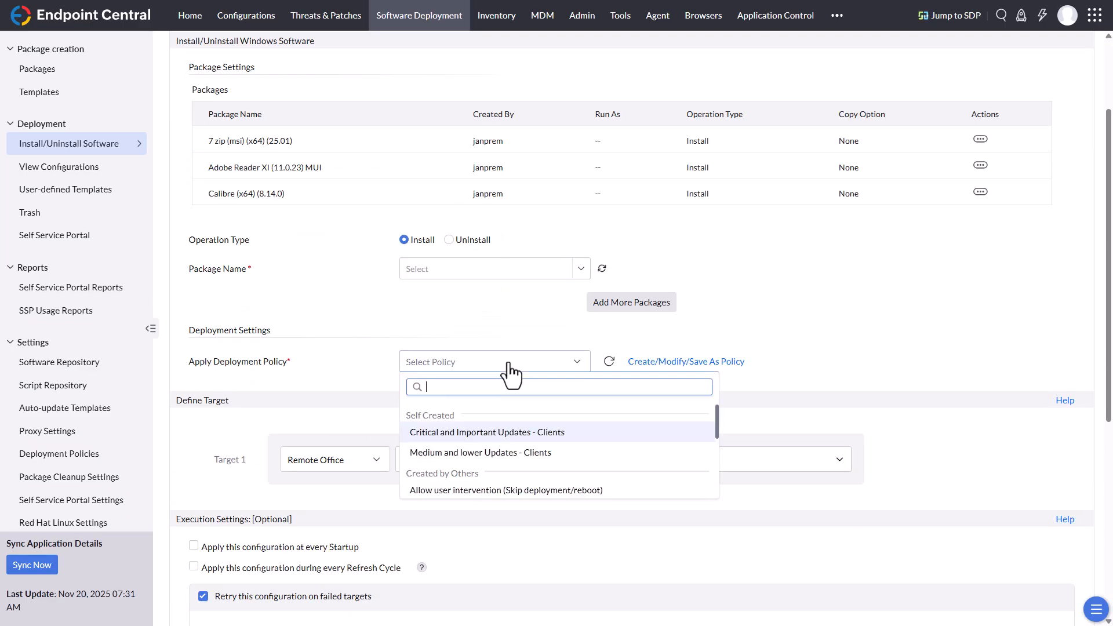
pyautogui.scroll(-3, 509, 434)
pyautogui.scroll(3, 509, 436)
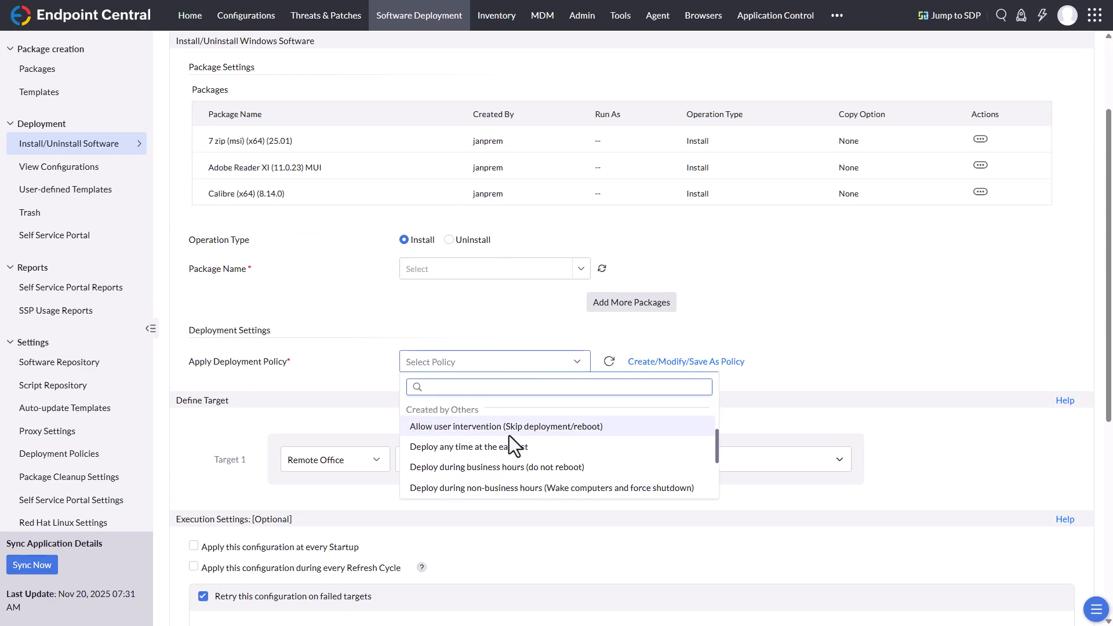
pyautogui.click(504, 446)
# Define the deployment target by domain and choose RINELLICORP.
pyautogui.scroll(-2, 300, 418)
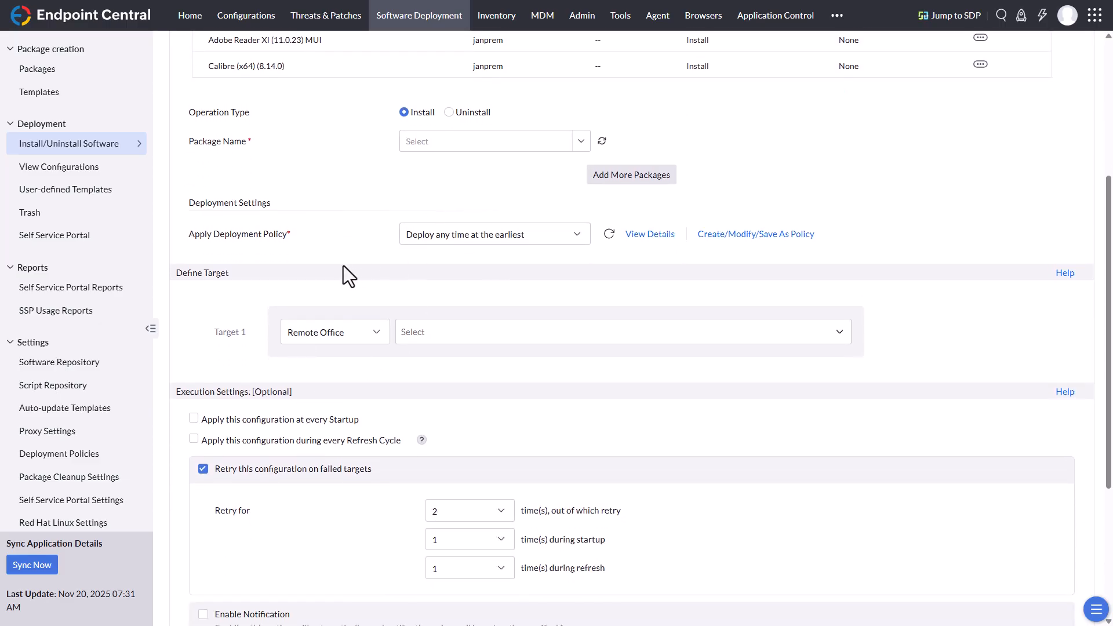
pyautogui.scroll(-1, 351, 368)
pyautogui.scroll(-4, 344, 378)
pyautogui.click(374, 98)
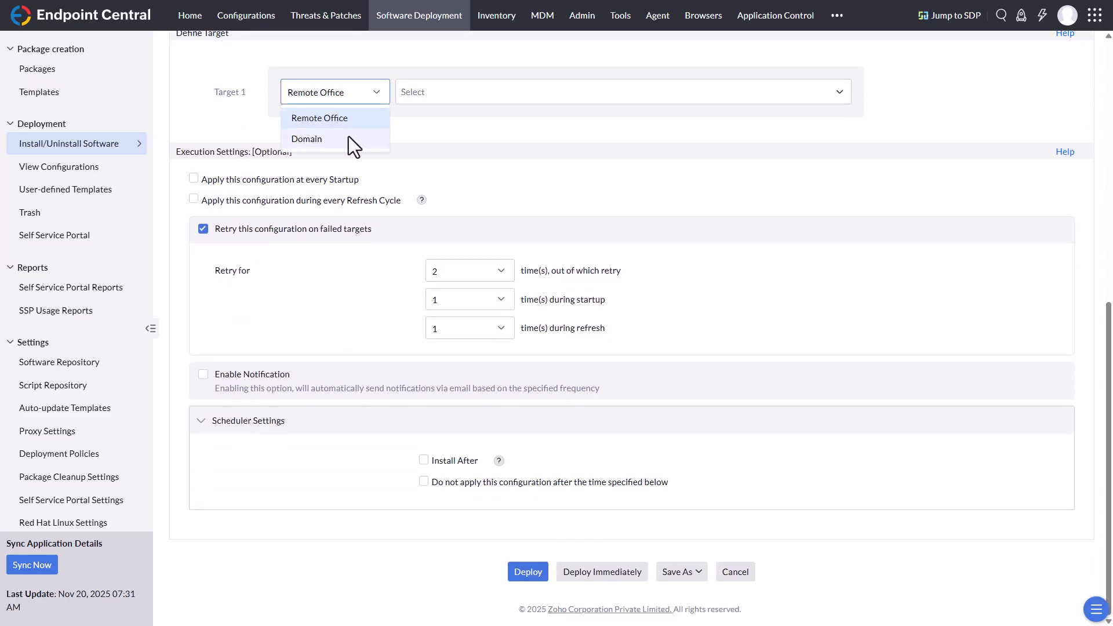
pyautogui.click(342, 141)
pyautogui.click(378, 101)
pyautogui.click(431, 97)
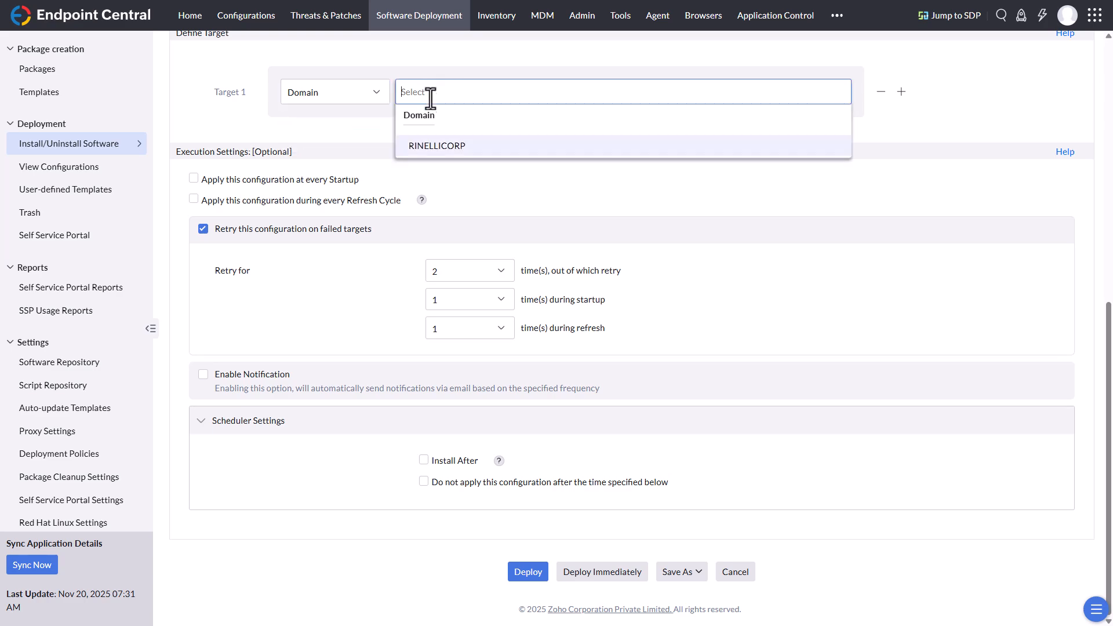
pyautogui.click(433, 146)
# Filter the target by computer and include both computers listed under RINELLICORP.
pyautogui.click(355, 158)
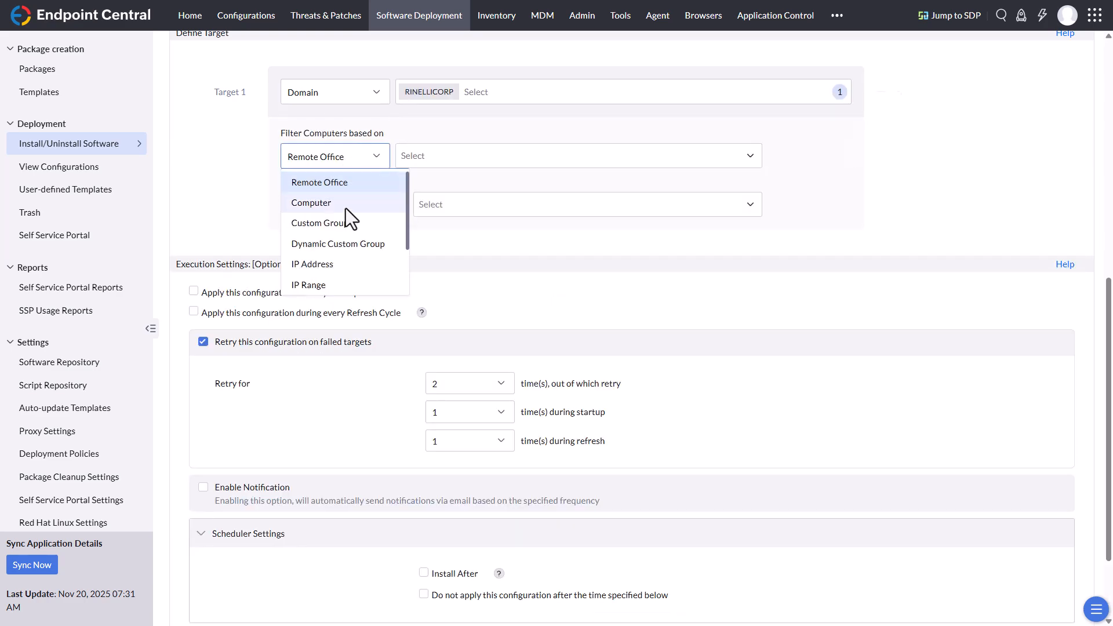
pyautogui.click(346, 206)
pyautogui.click(435, 155)
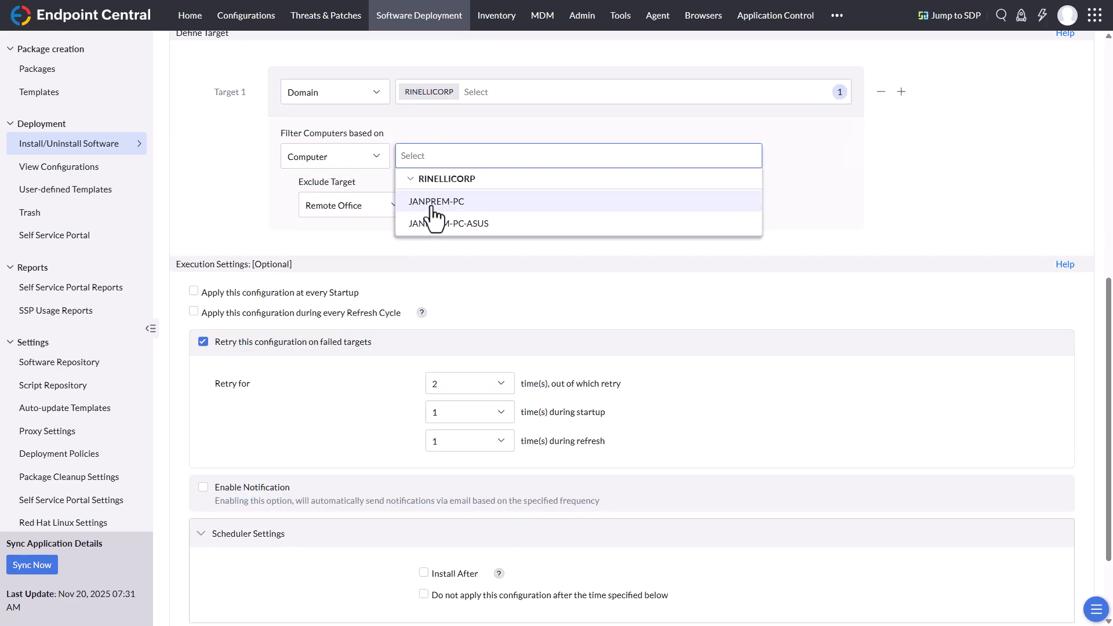
pyautogui.click(433, 202)
pyautogui.click(434, 224)
pyautogui.click(252, 179)
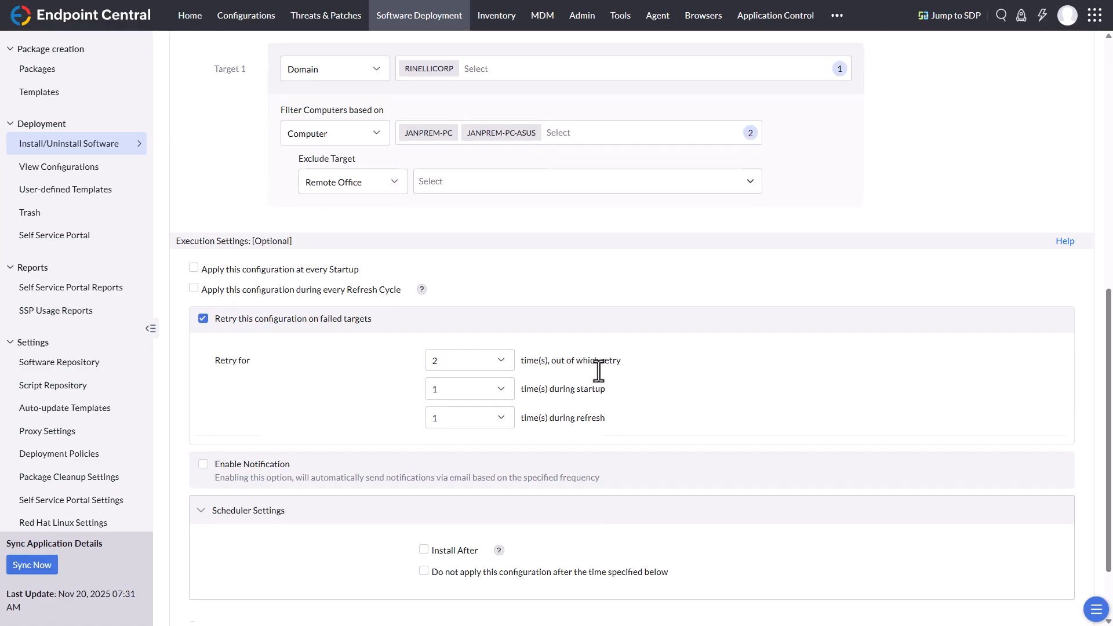
# Save the Basic Software configuration as a template instead of deploying it.
pyautogui.scroll(-2, 600, 370)
pyautogui.click(687, 573)
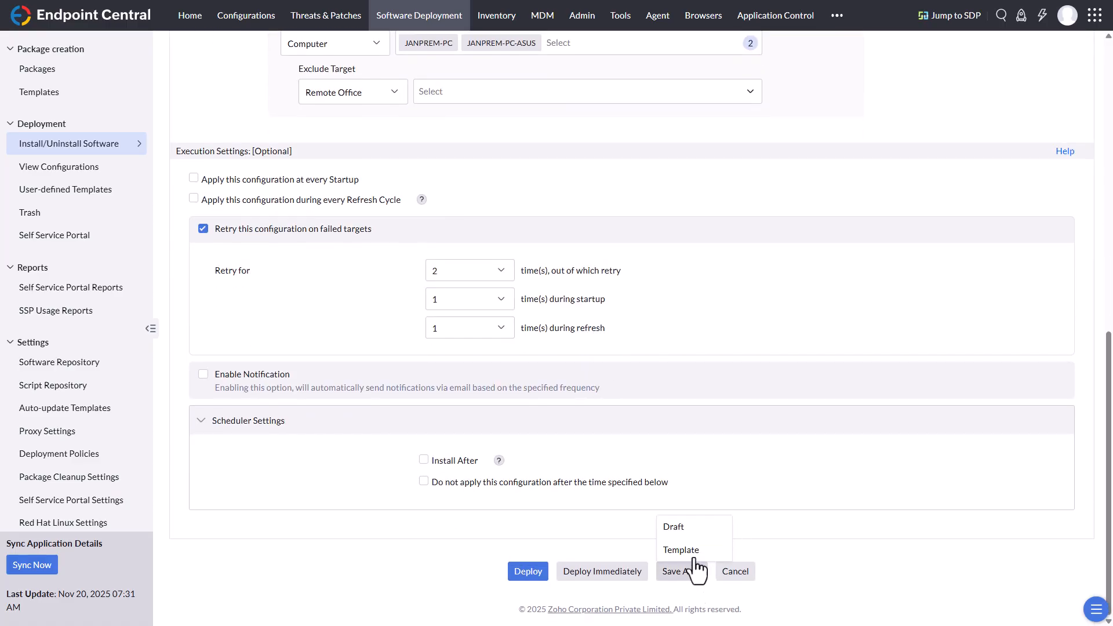
pyautogui.click(682, 550)
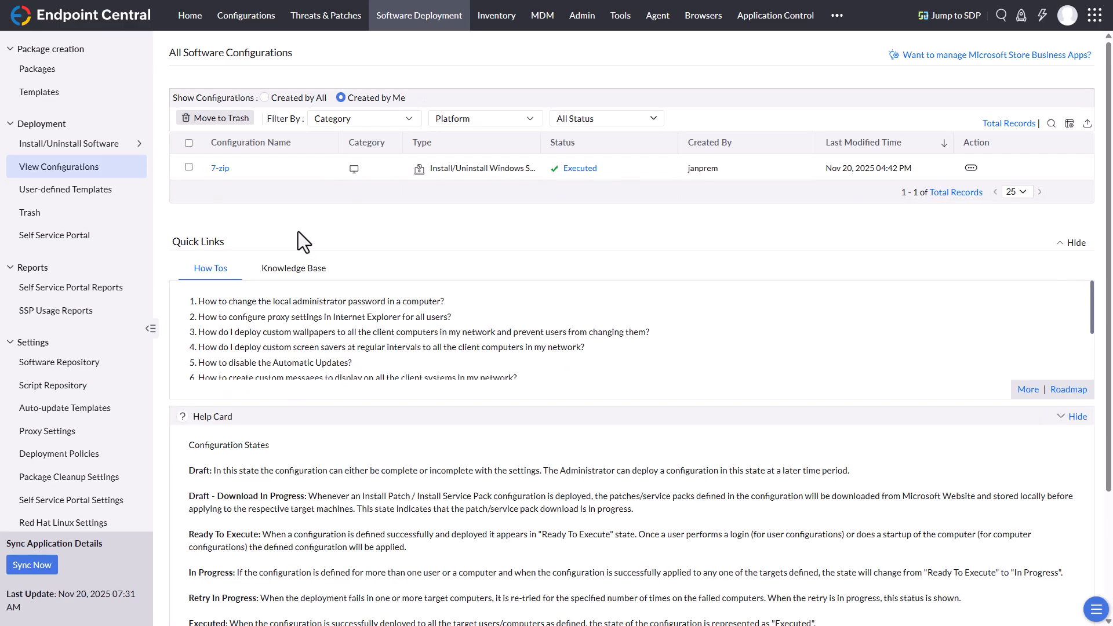
# Create a configuration from the user-defined Basic Software template, review its packages, policy and execution settings, and cancel it.
pyautogui.click(72, 196)
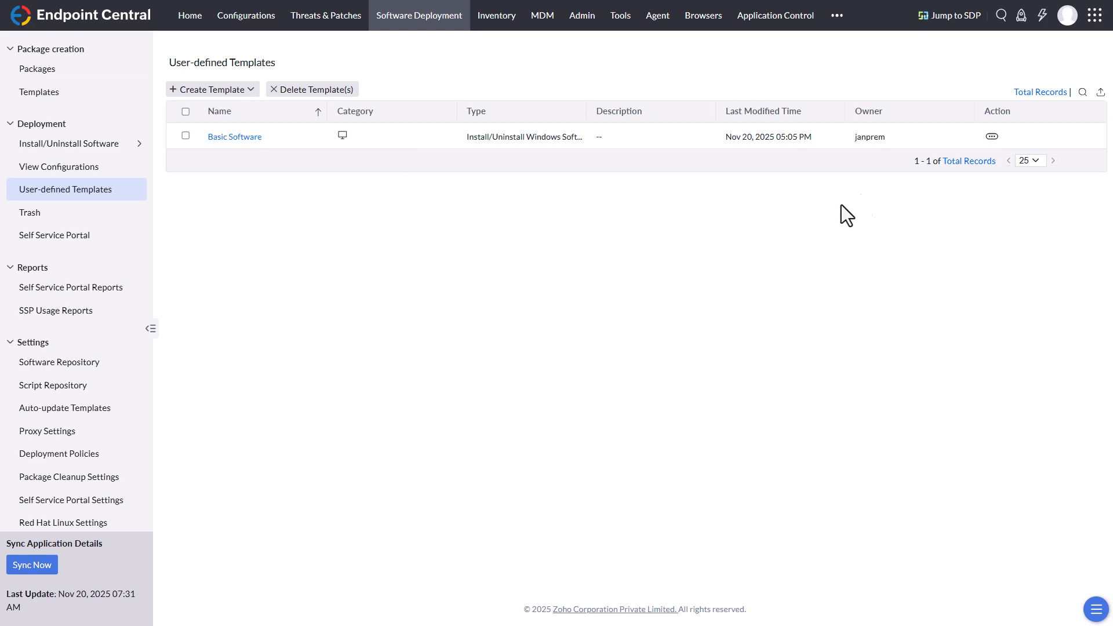
pyautogui.click(992, 136)
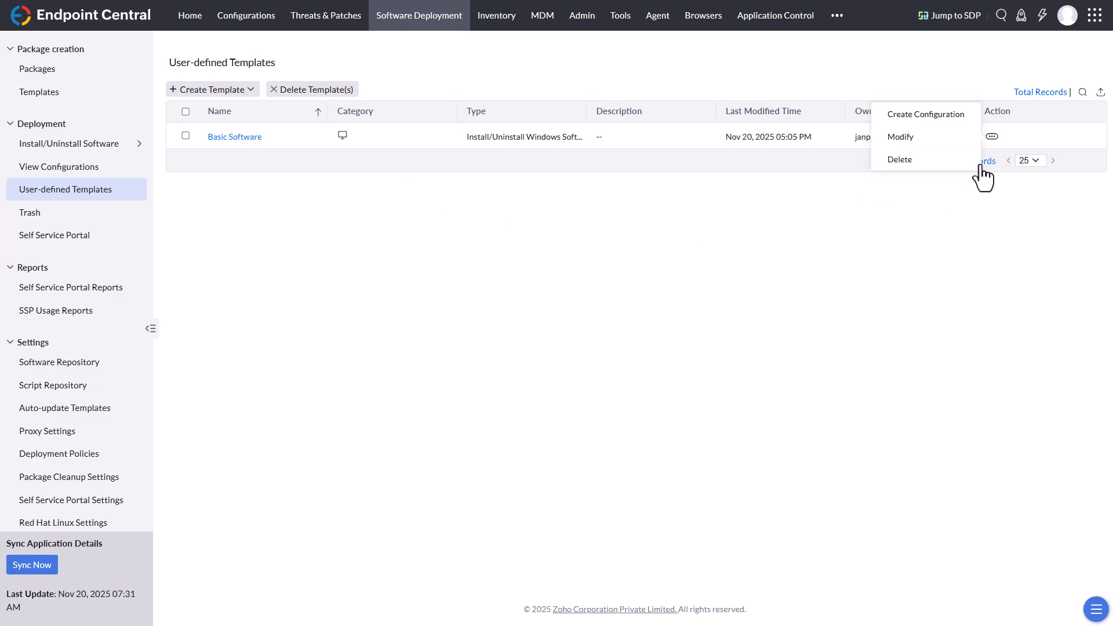
pyautogui.click(939, 116)
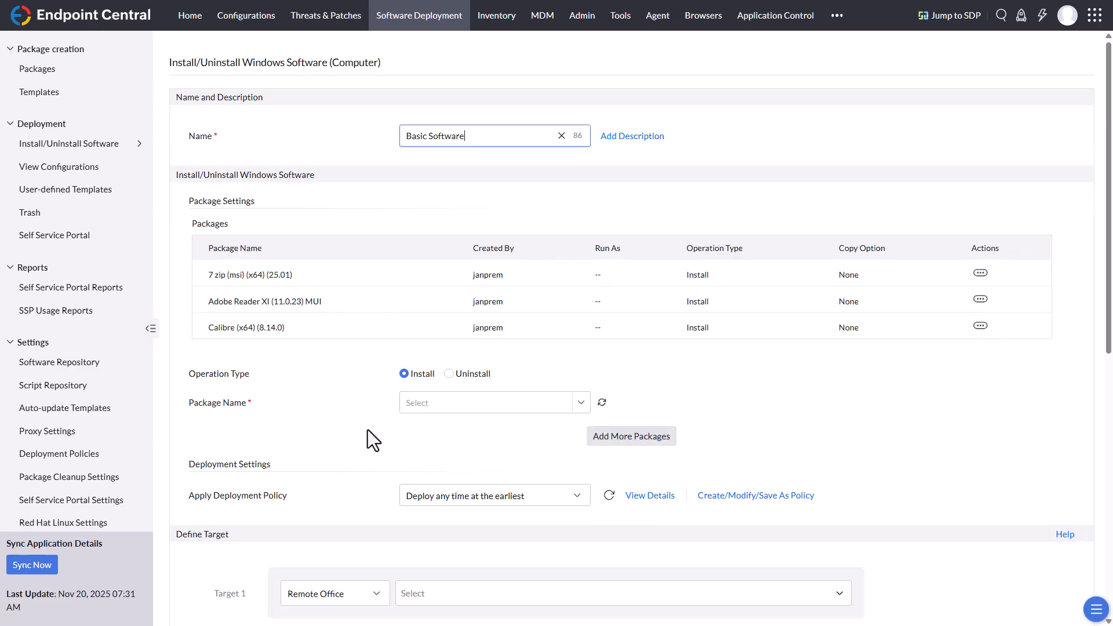
pyautogui.scroll(-4, 368, 435)
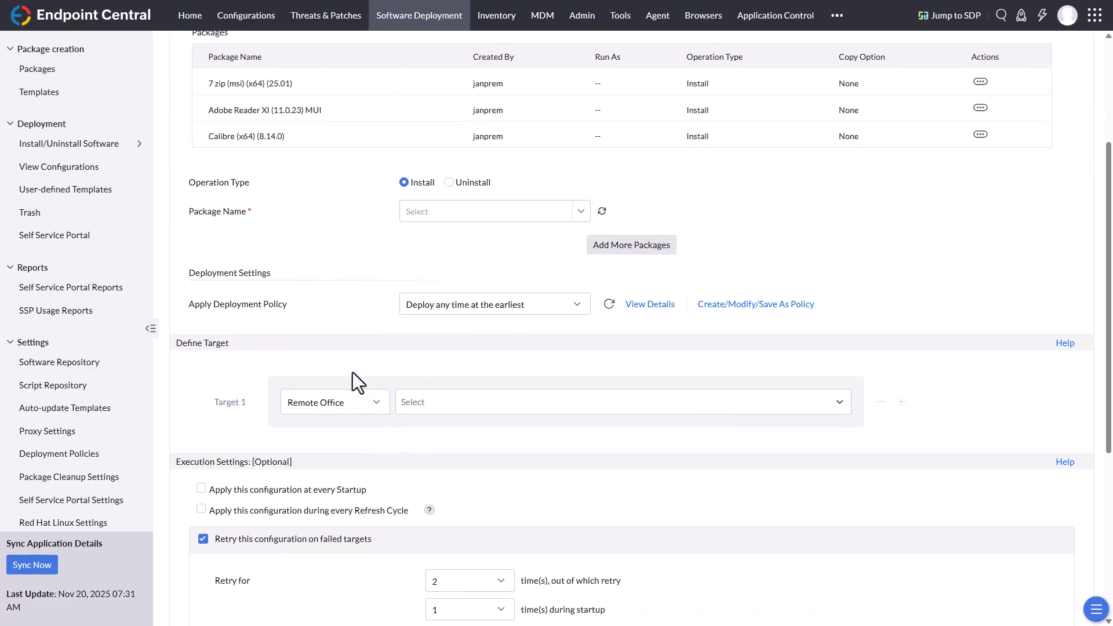
pyautogui.scroll(-5, 406, 435)
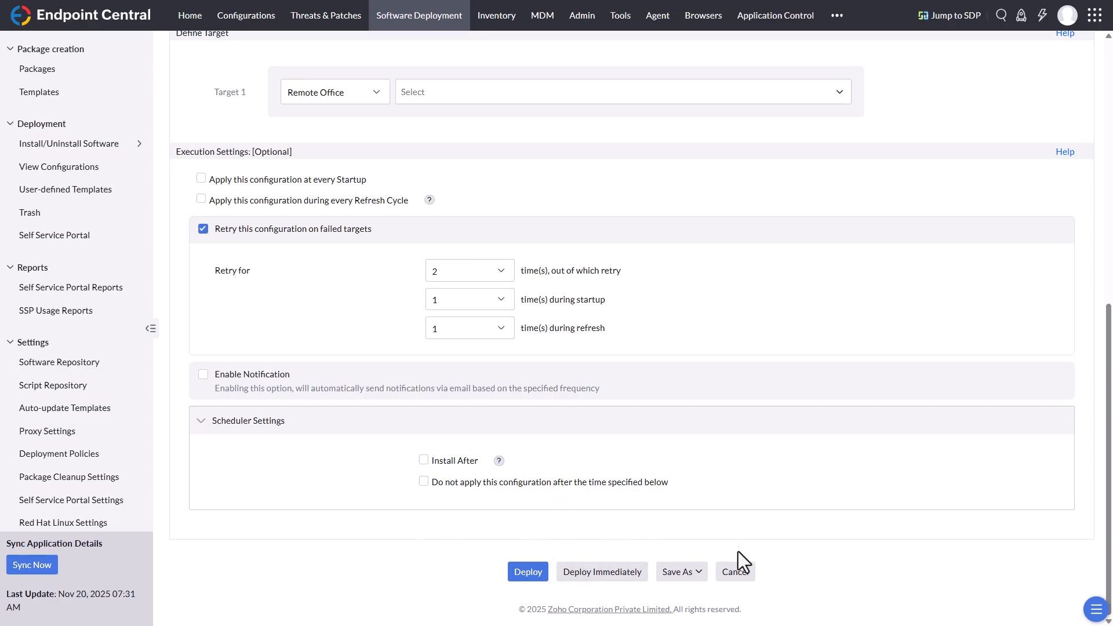
pyautogui.click(742, 573)
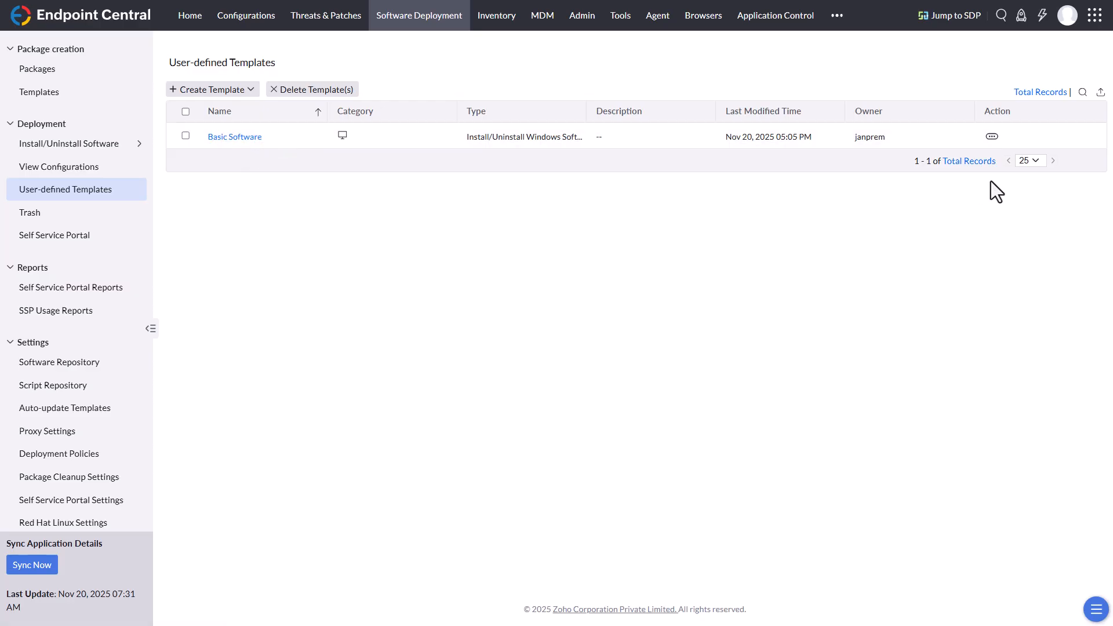
# Open the Basic Software template for modification to review it, and go to the software configurations list without saving.
pyautogui.click(992, 137)
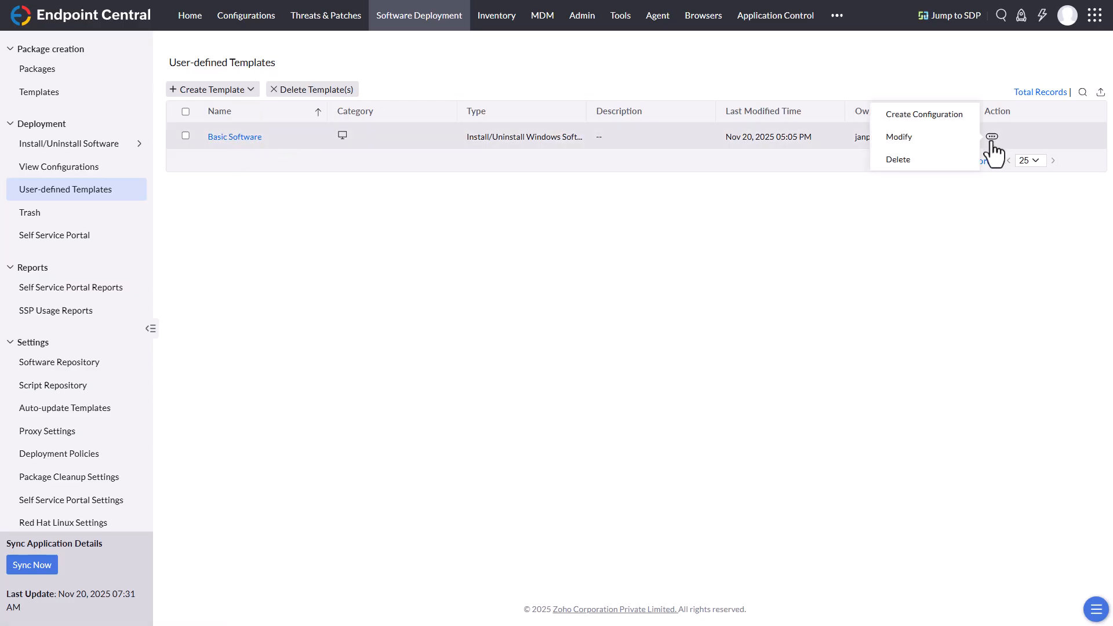
pyautogui.click(921, 140)
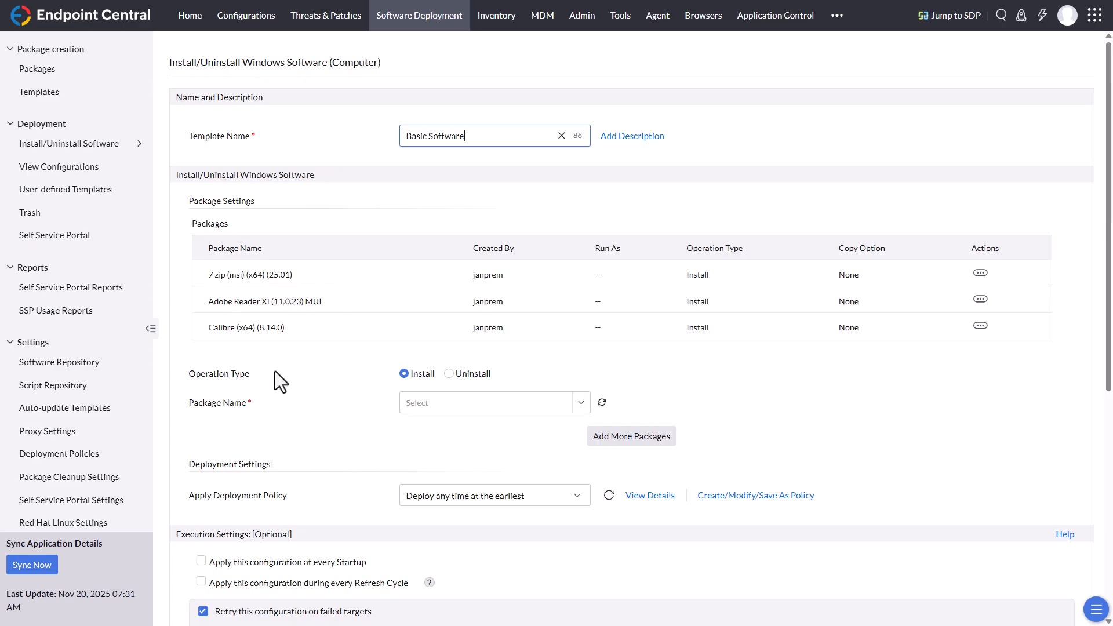
pyautogui.click(61, 169)
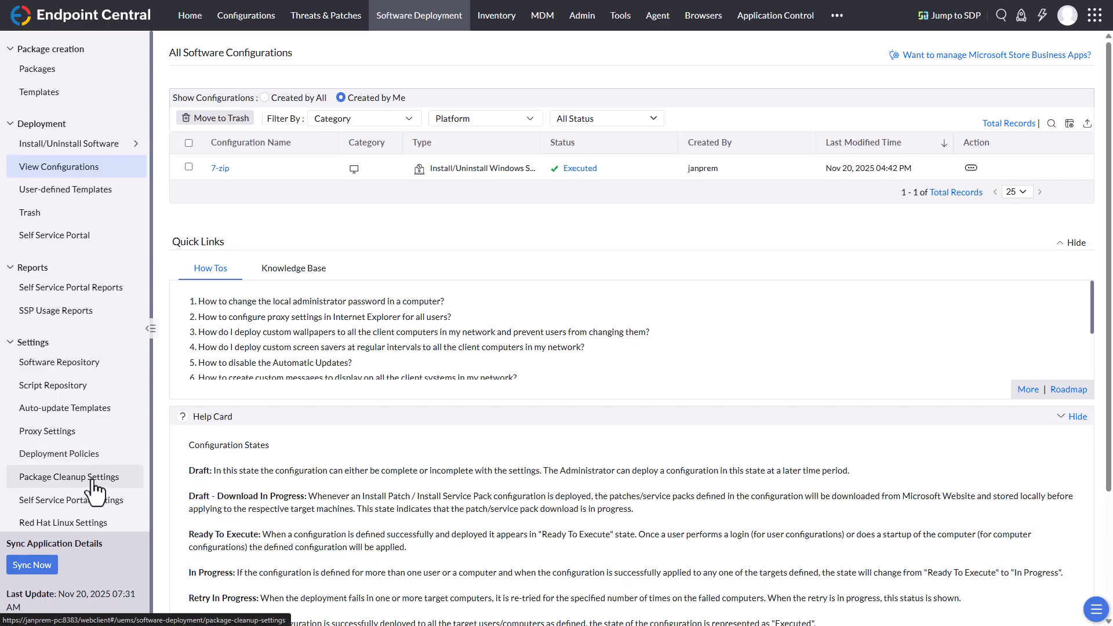
# Examine the auto-update policies and the list of software with auto-update enabled.
pyautogui.click(68, 408)
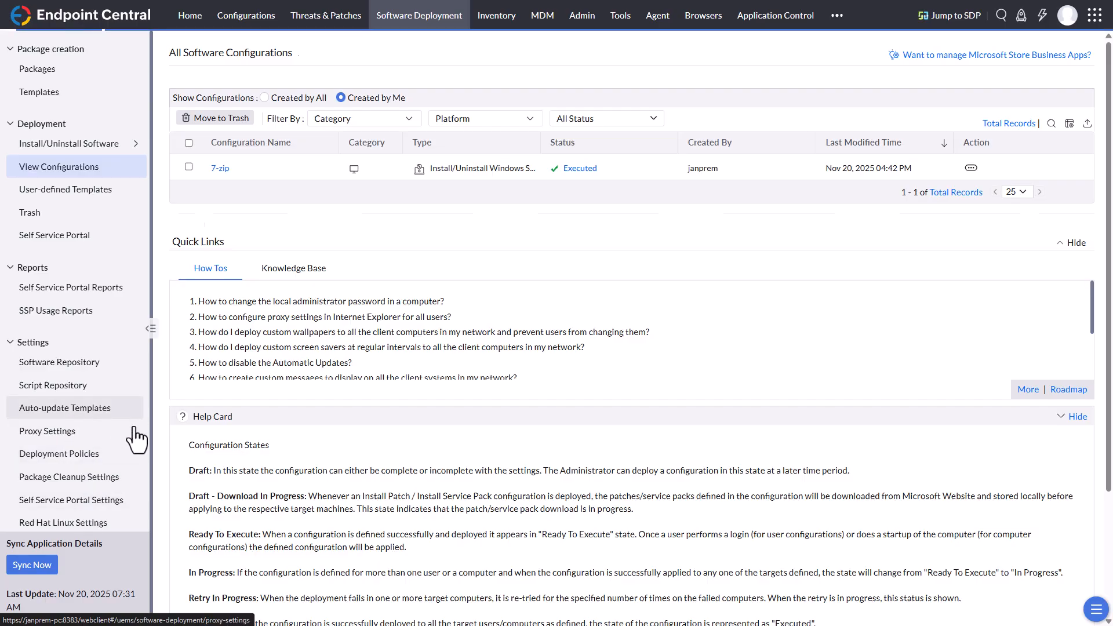
pyautogui.click(293, 65)
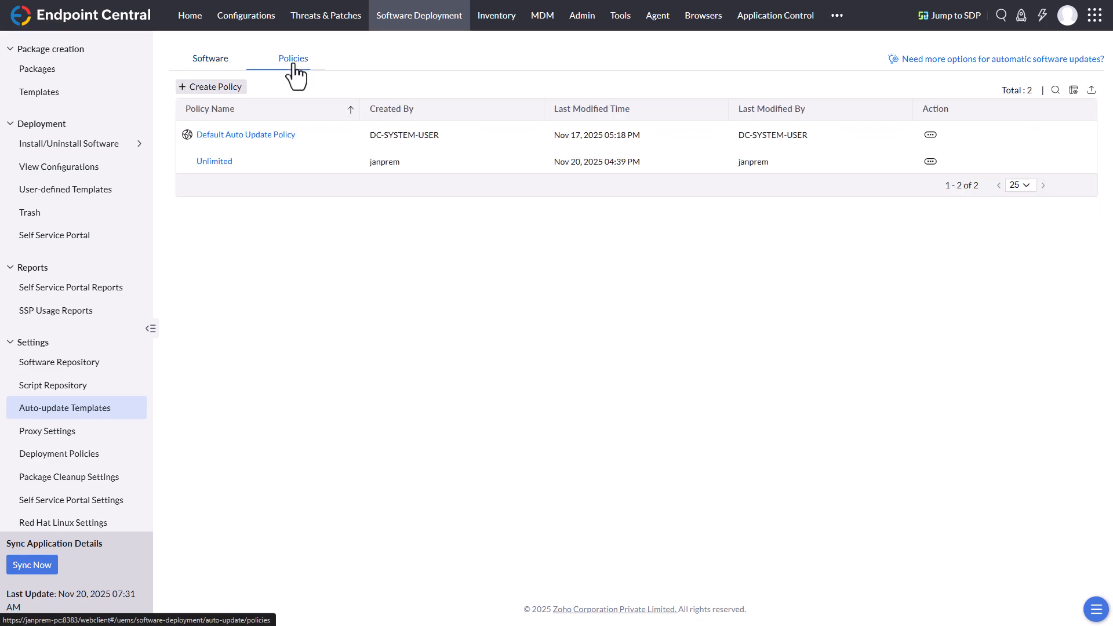
pyautogui.click(218, 63)
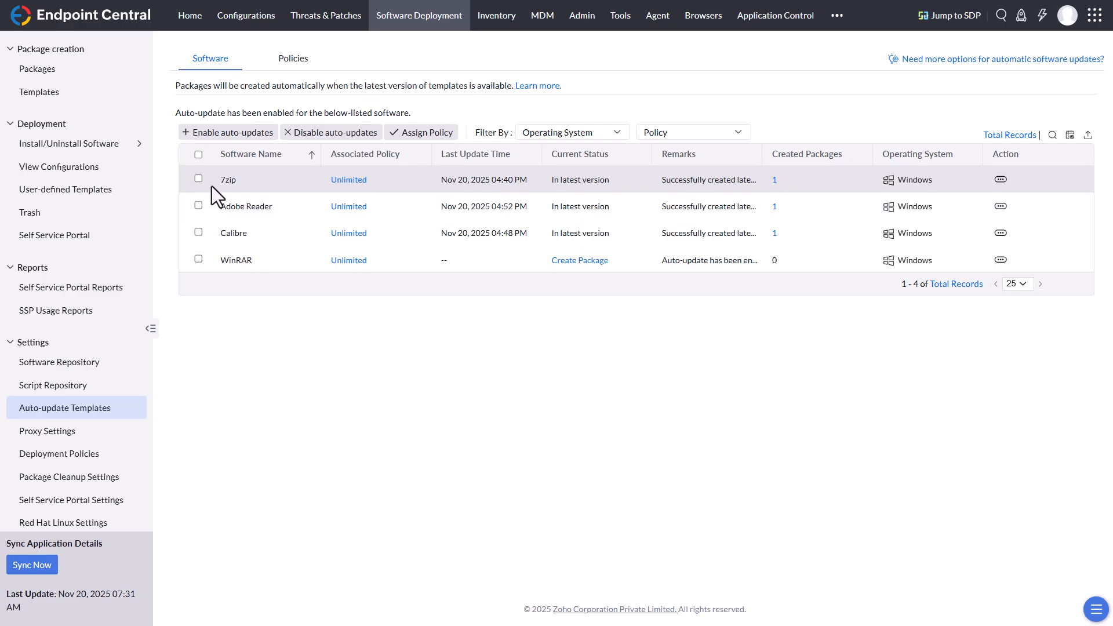
# Review the policy assignment and auto-update actions for 7zip without changing them, and return to the package list.
pyautogui.click(198, 179)
pyautogui.click(419, 133)
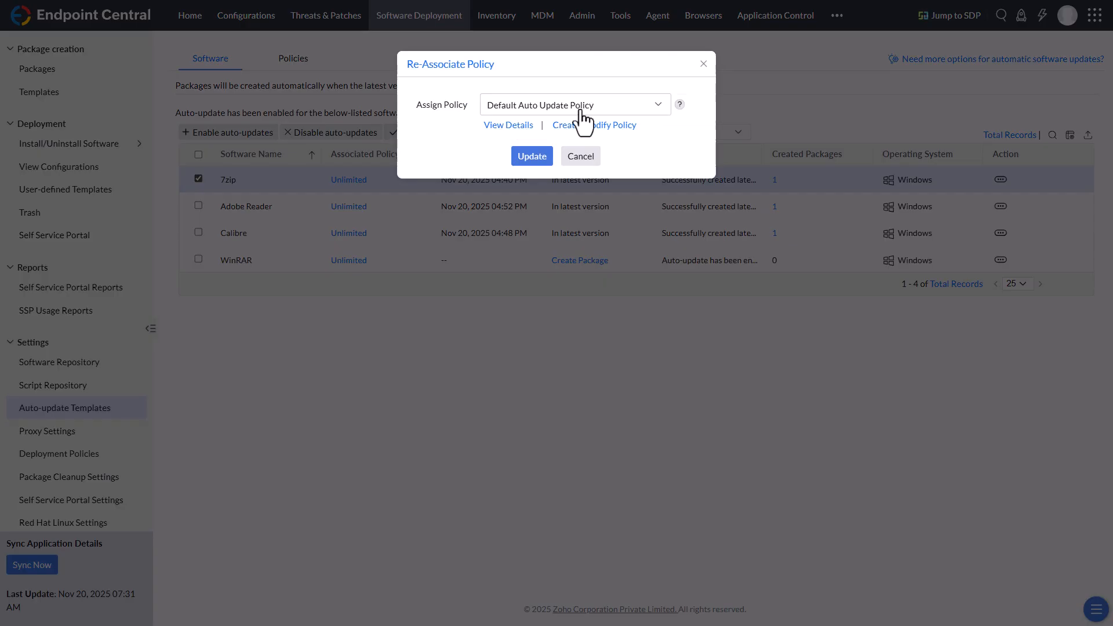
pyautogui.click(583, 158)
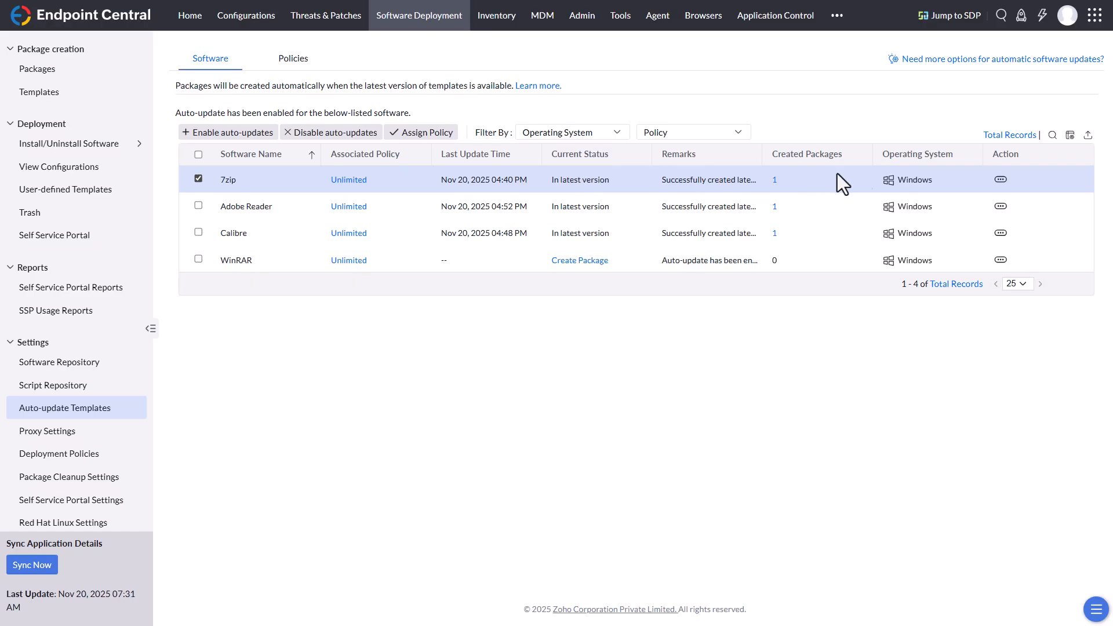
pyautogui.click(1001, 179)
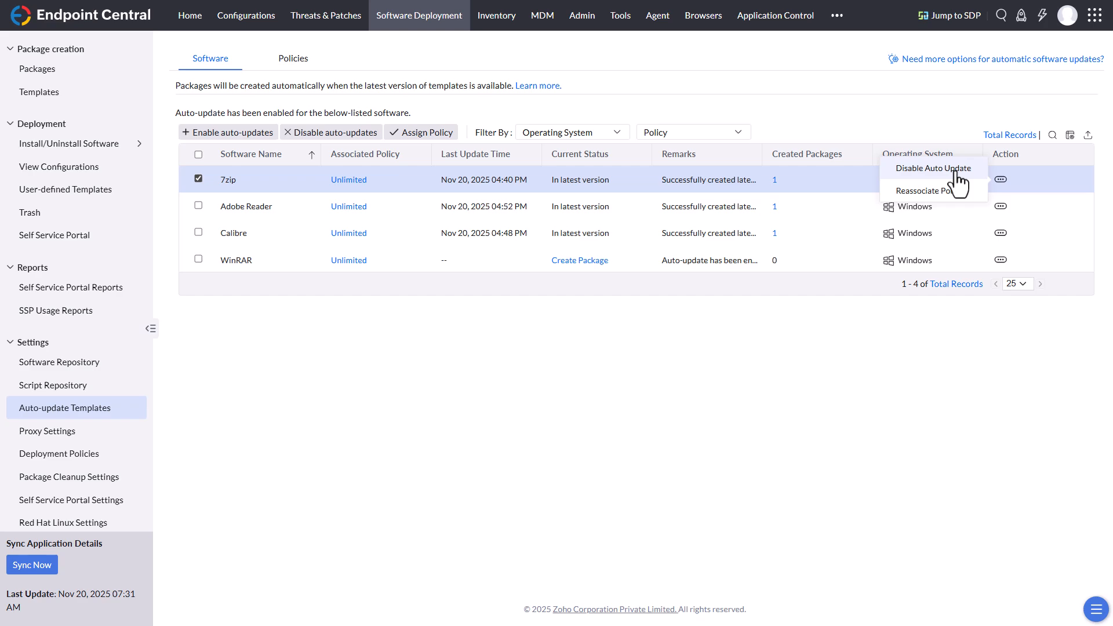
pyautogui.click(53, 72)
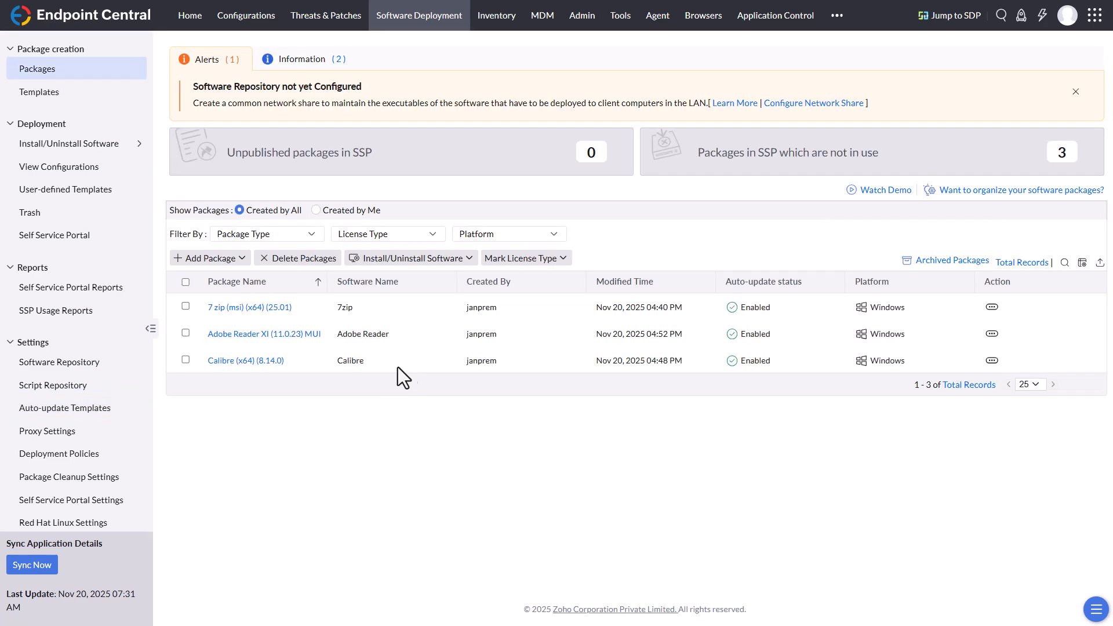